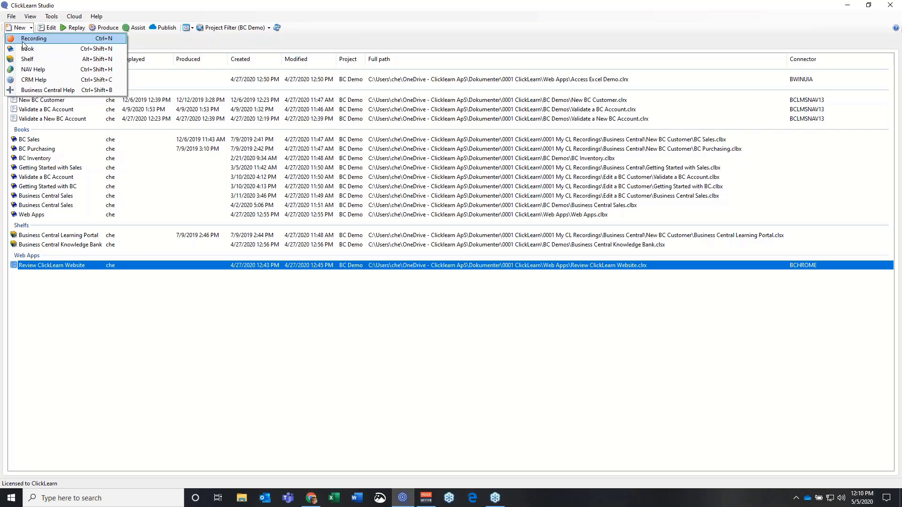
# Create a new recording using the Microsoft Dynamics Business Central 2018 connector
pyautogui.click(34, 39)
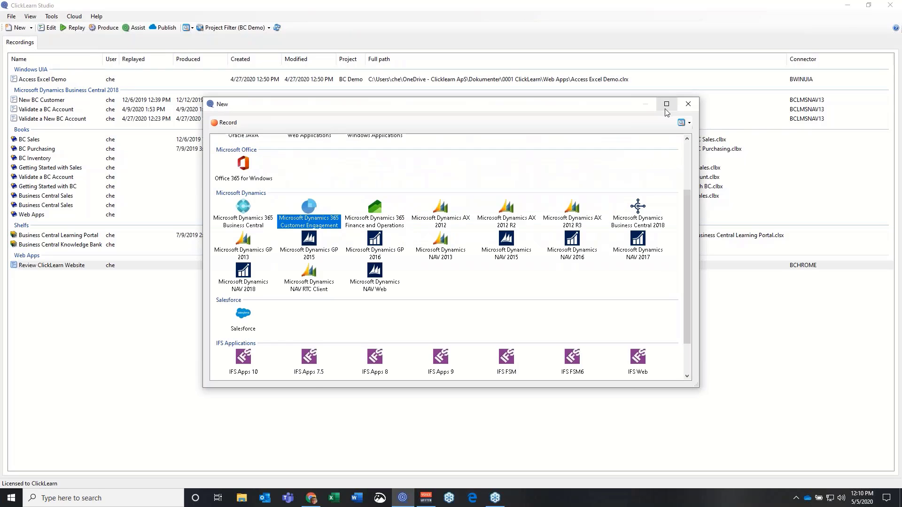
pyautogui.click(664, 107)
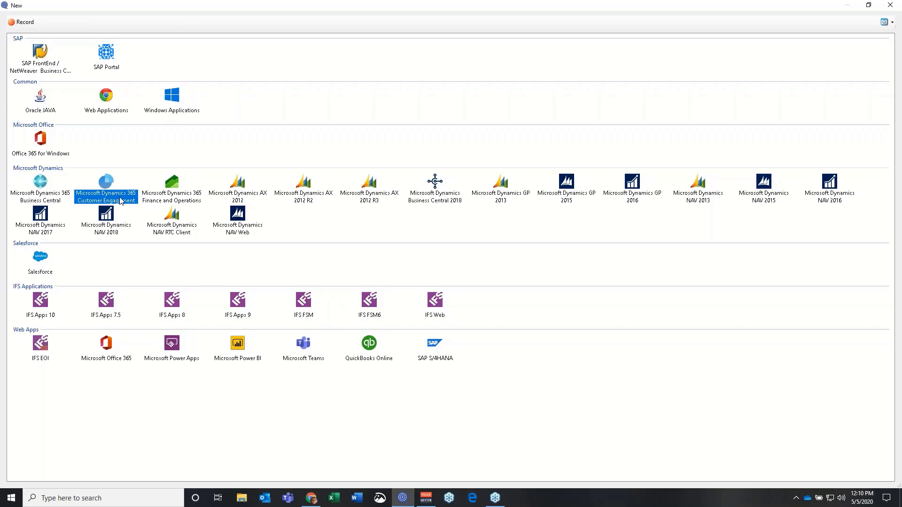
pyautogui.doubleClick(443, 197)
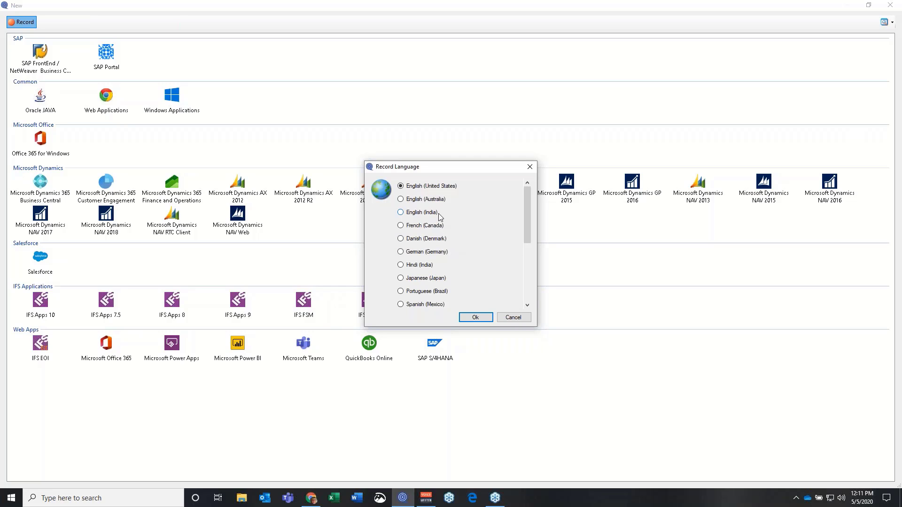
# Confirm English (United States) as the recording language and start recording
pyautogui.click(469, 318)
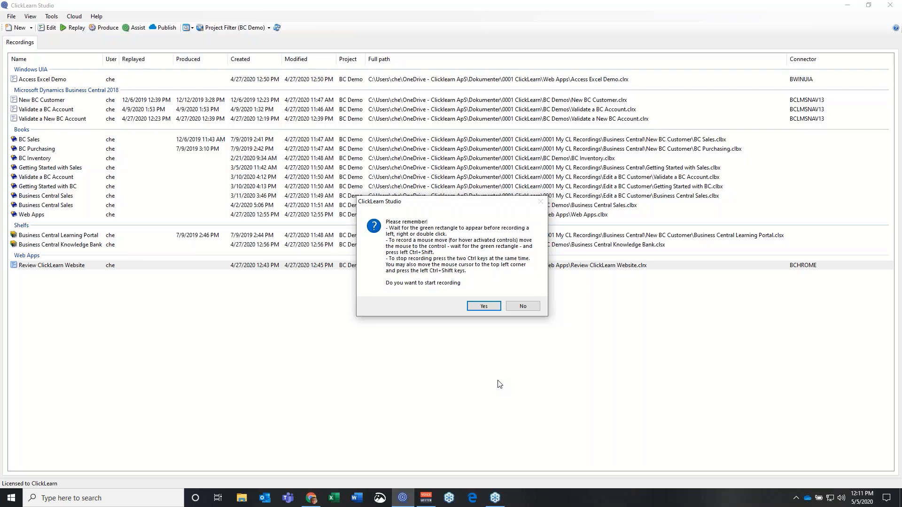
pyautogui.click(479, 306)
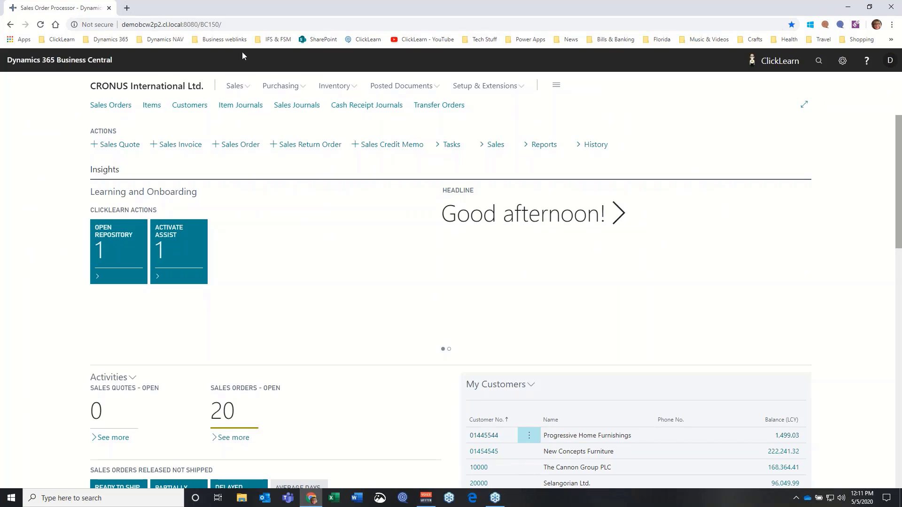
# Open customer 10000, The Cannon Group PLC, from the Customers list
pyautogui.click(185, 108)
pyautogui.click(183, 107)
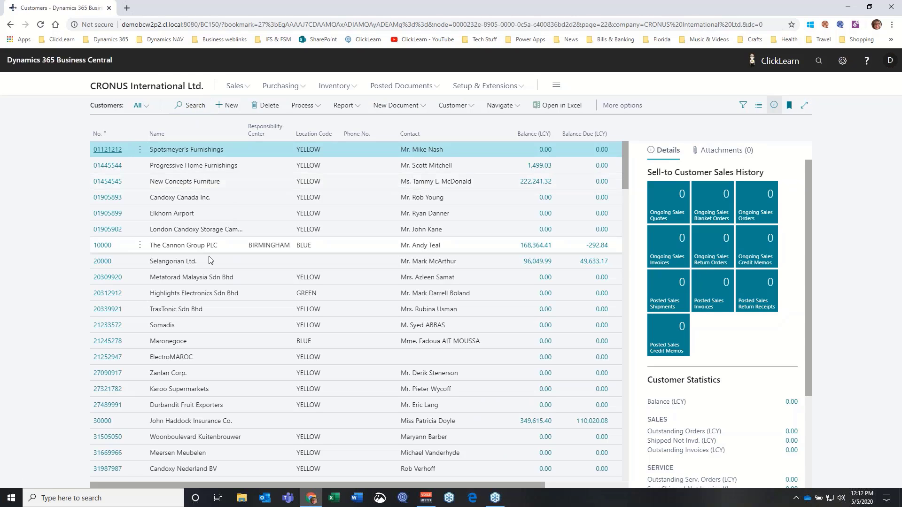
pyautogui.click(102, 246)
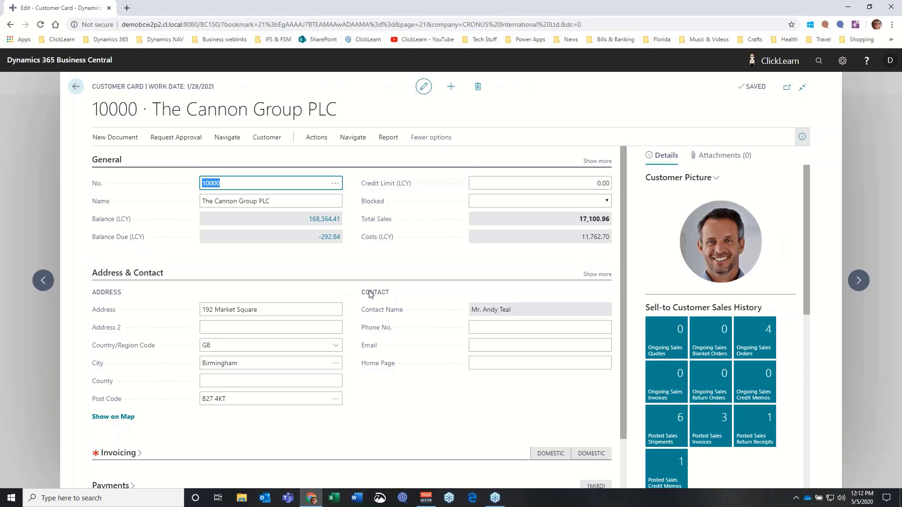
# Record clicks on the customer's Name, Address and Email fields
pyautogui.click(284, 201)
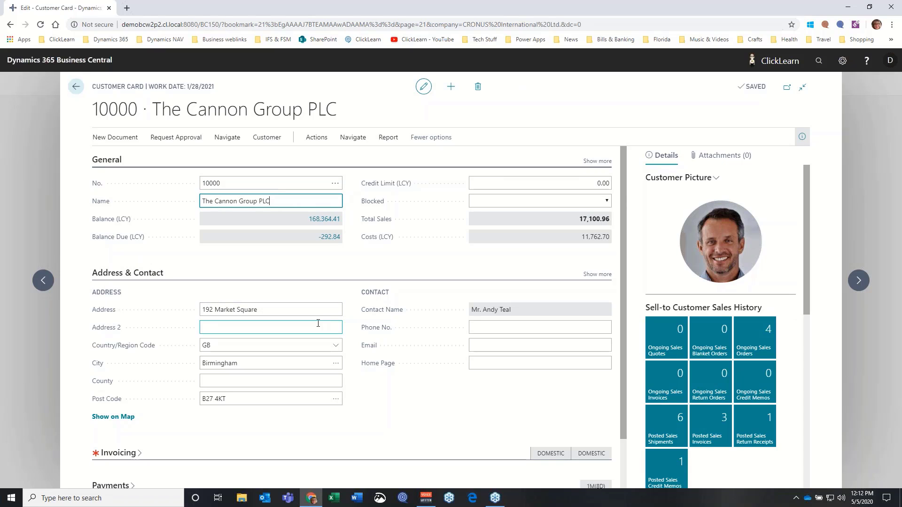
pyautogui.click(285, 309)
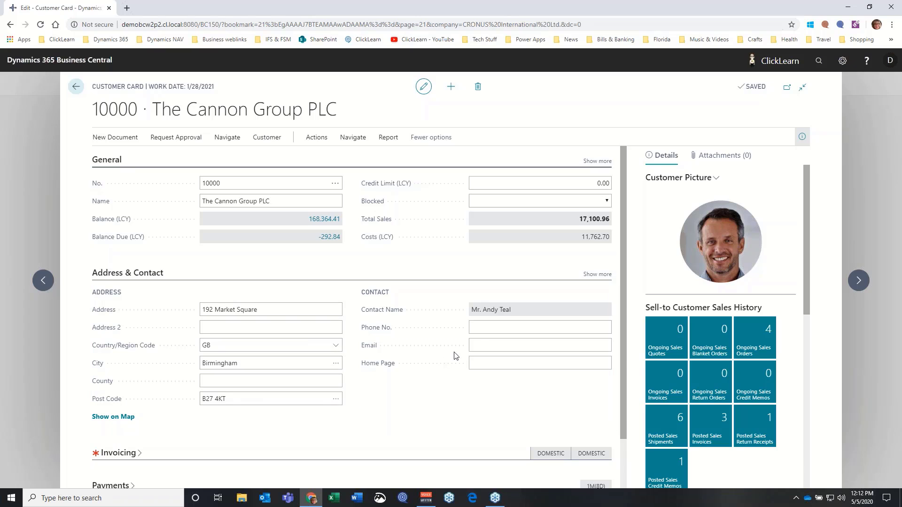
pyautogui.click(480, 345)
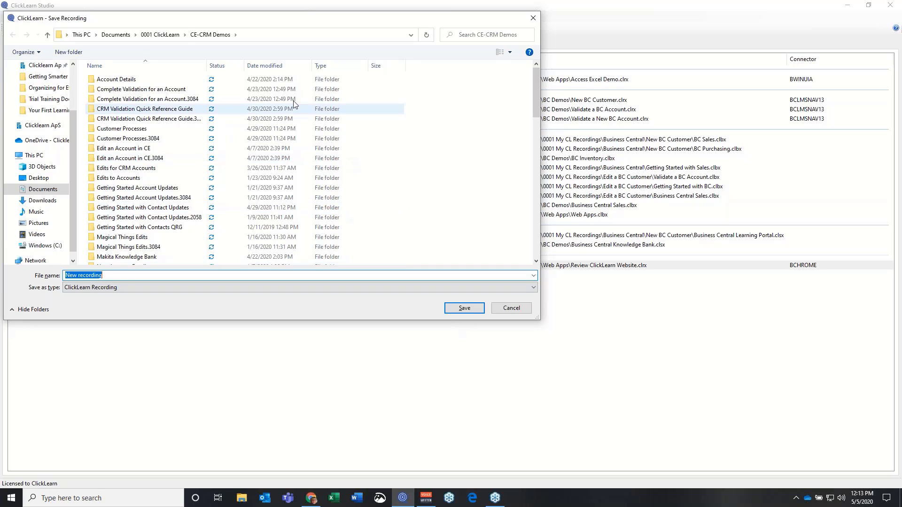
# Save the recording as 'Validating BC Customer Accounts' in the BC Demos folder
pyautogui.click(147, 34)
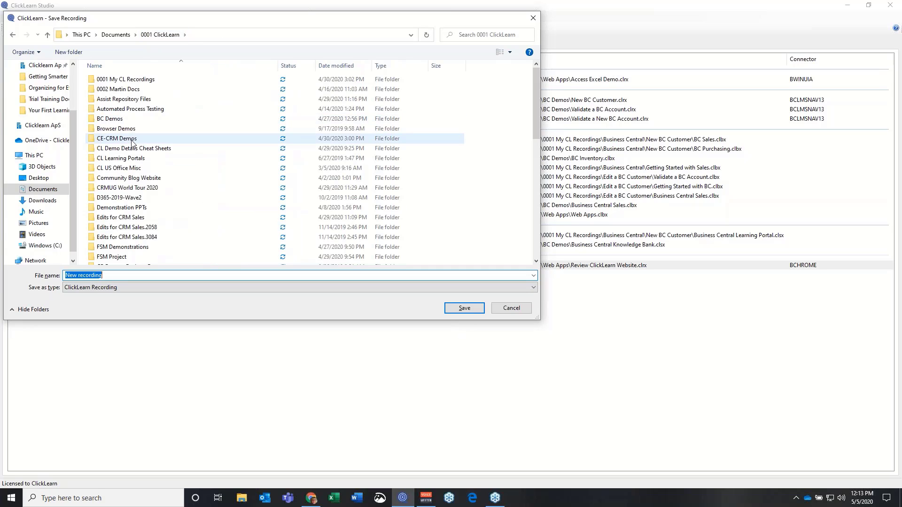
pyautogui.doubleClick(108, 121)
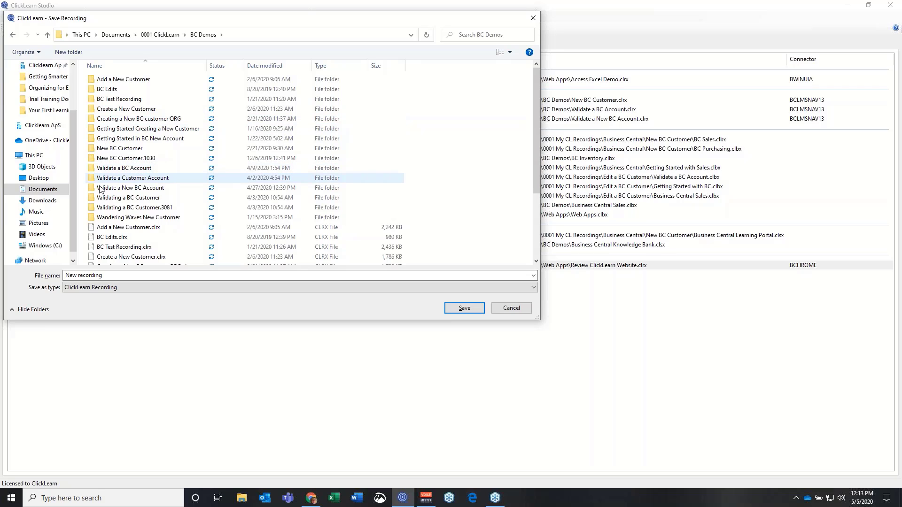
pyautogui.click(107, 276)
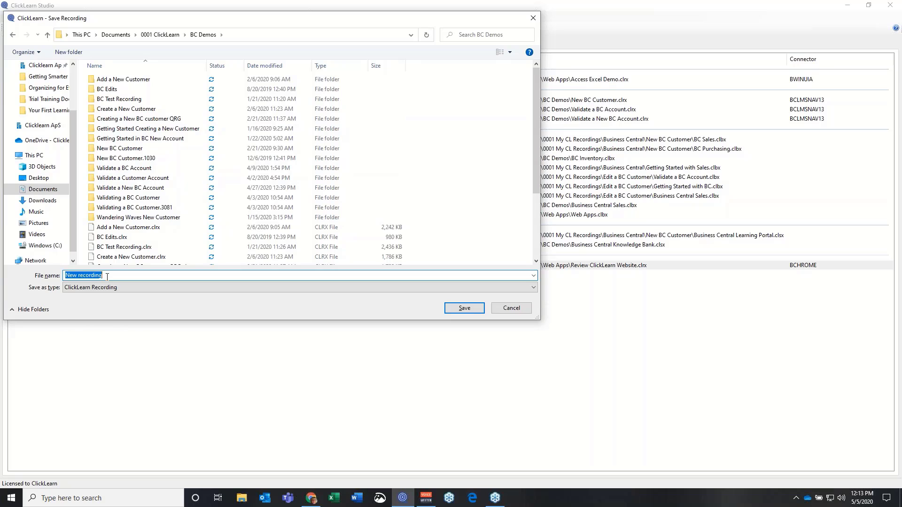
pyautogui.write('Validating')
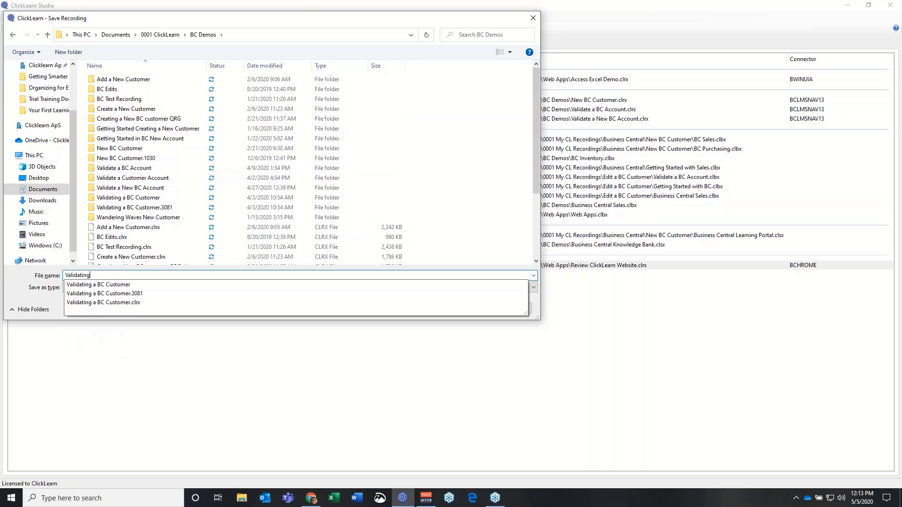
pyautogui.write(' BC')
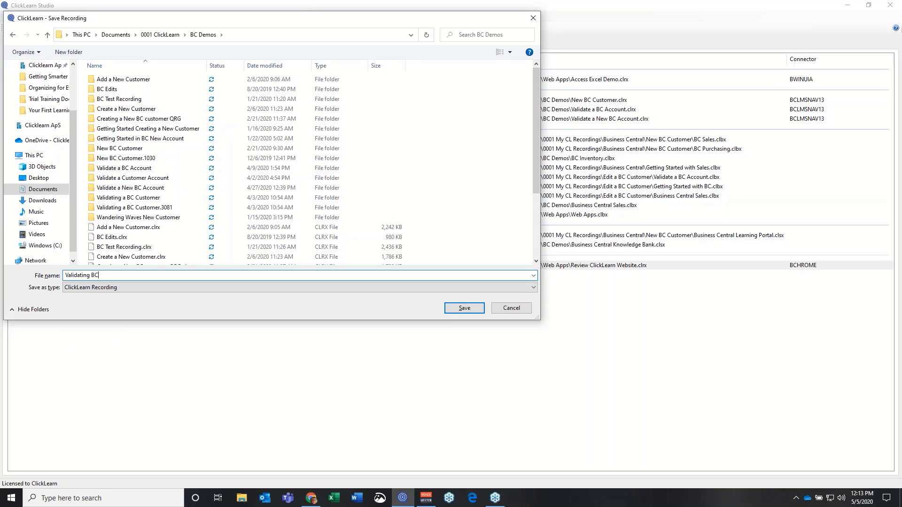
pyautogui.write(' Customer Accounts')
pyautogui.click(450, 309)
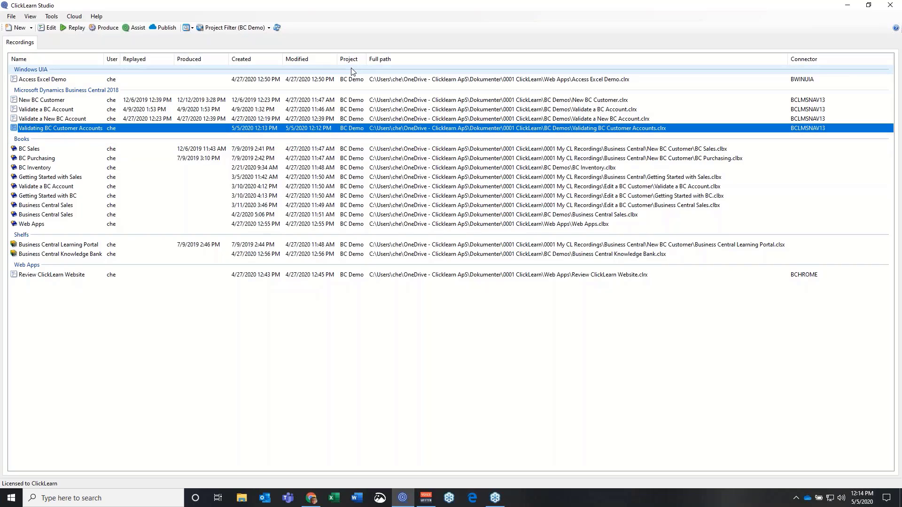
pyautogui.click(269, 28)
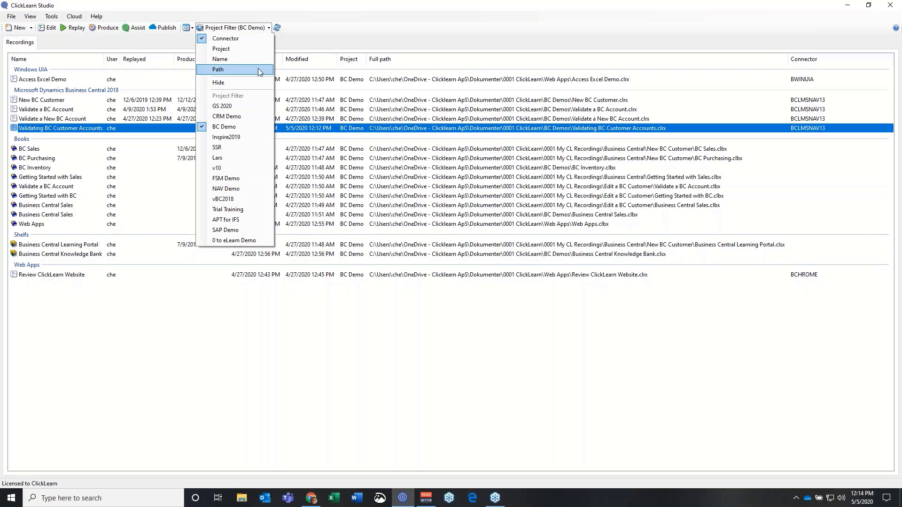
pyautogui.click(201, 128)
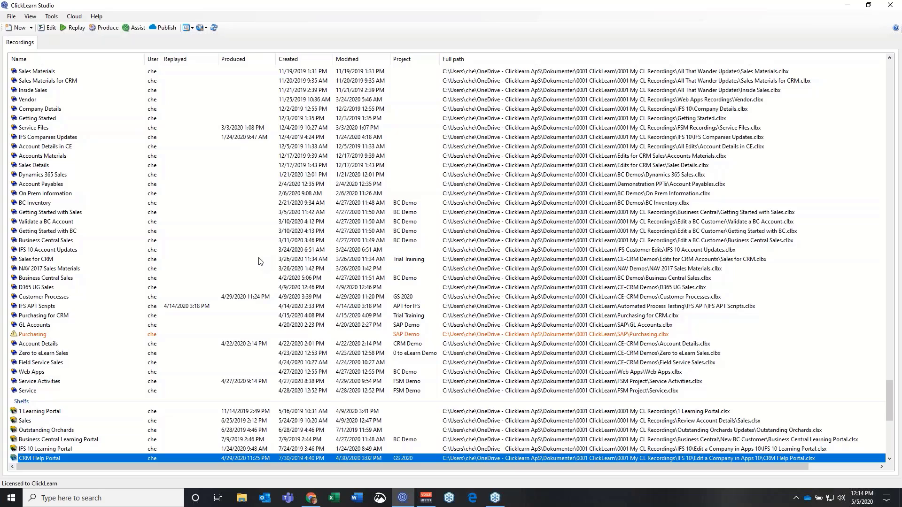
pyautogui.scroll(1, 258, 262)
pyautogui.scroll(10, 258, 261)
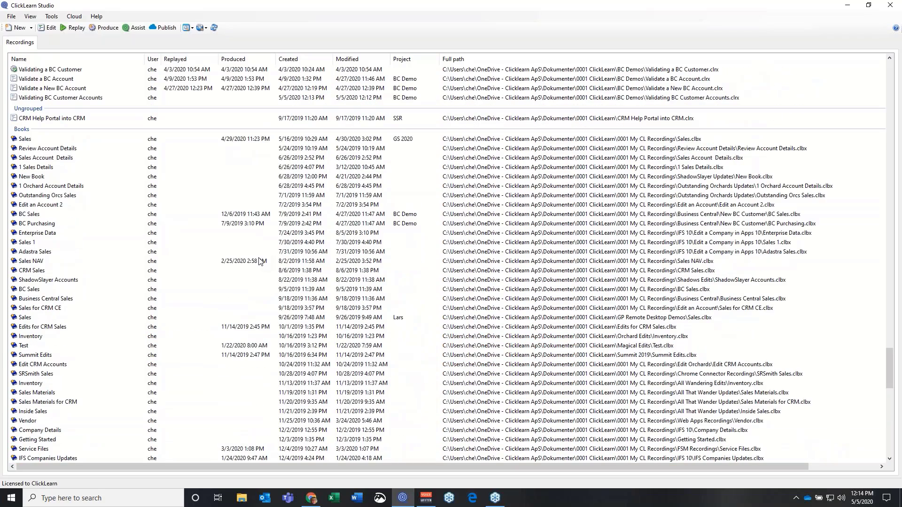
pyautogui.scroll(10, 259, 261)
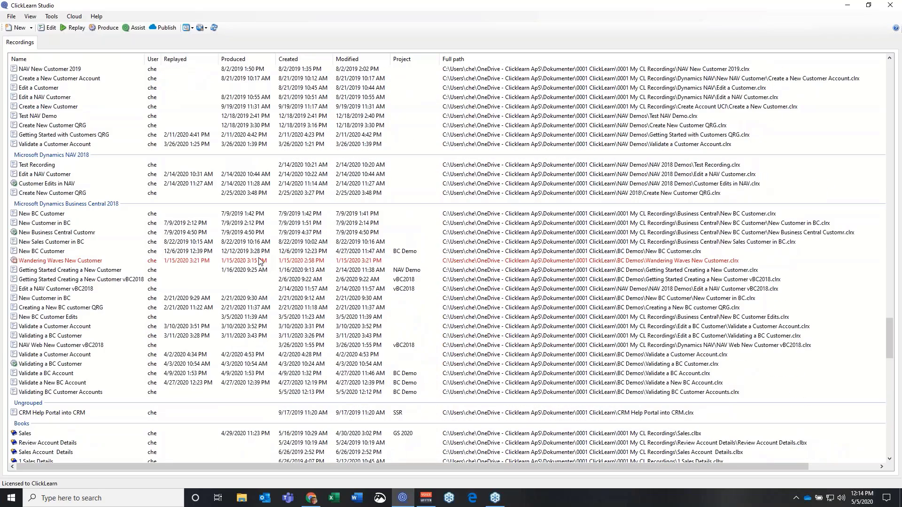
pyautogui.scroll(10, 260, 262)
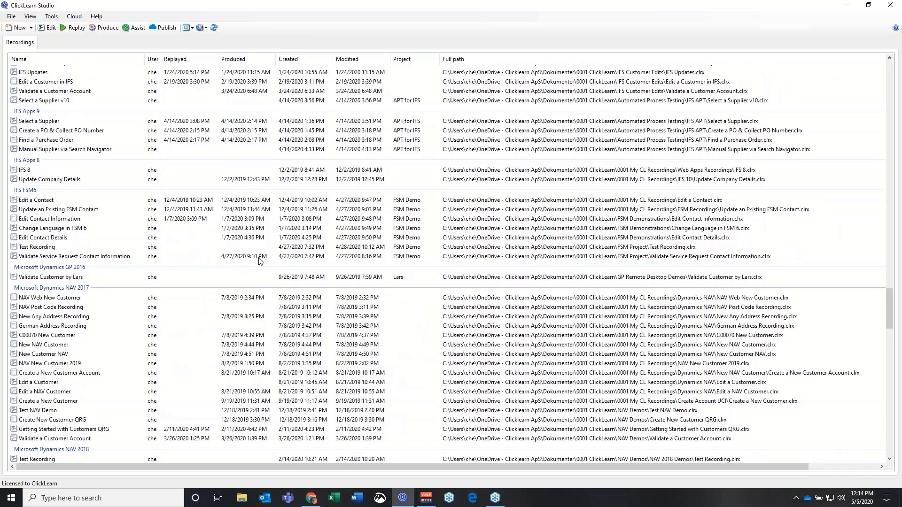
pyautogui.click(205, 28)
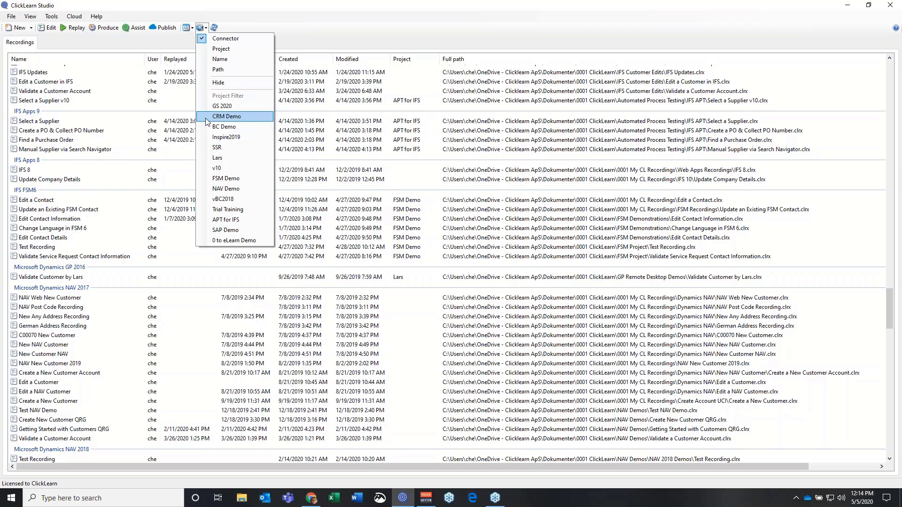
pyautogui.click(209, 135)
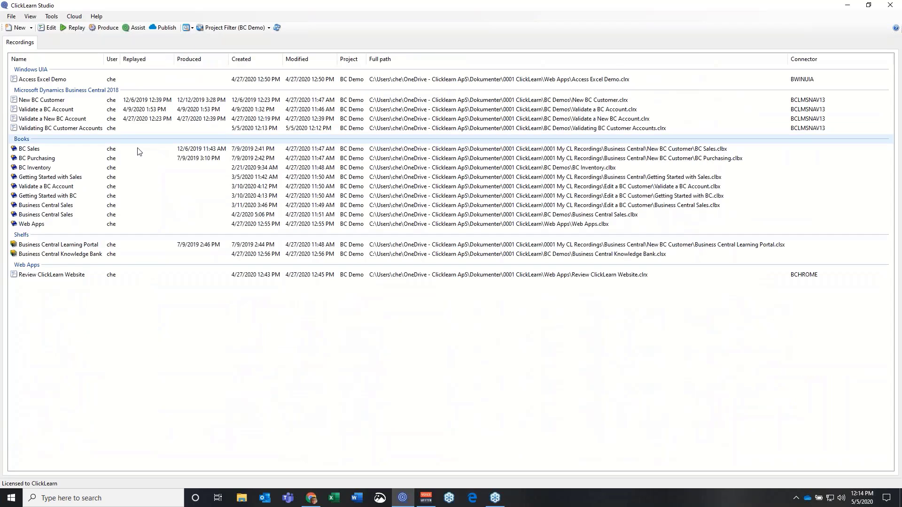
pyautogui.click(47, 130)
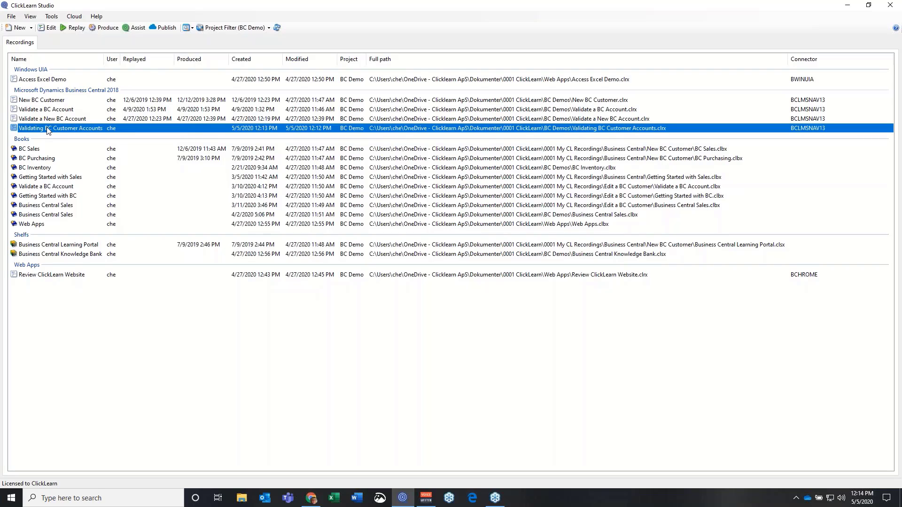
pyautogui.click(42, 28)
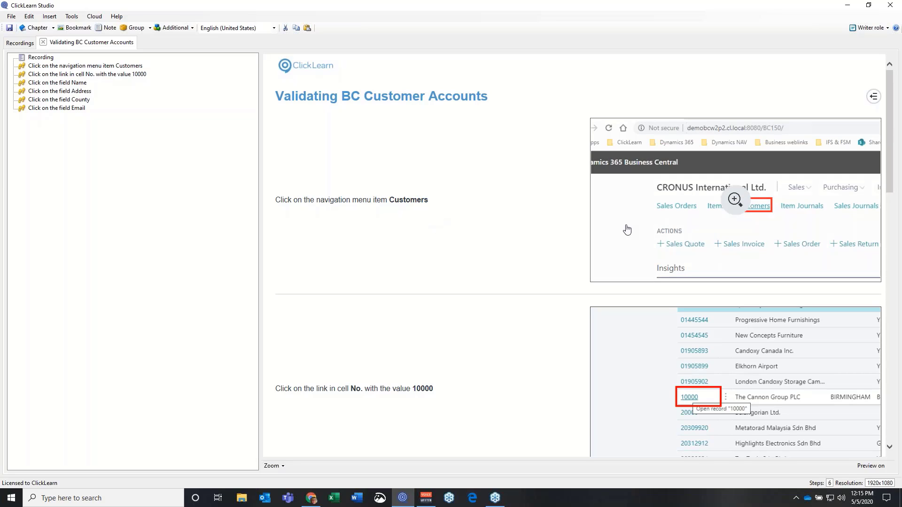
pyautogui.scroll(-4, 441, 237)
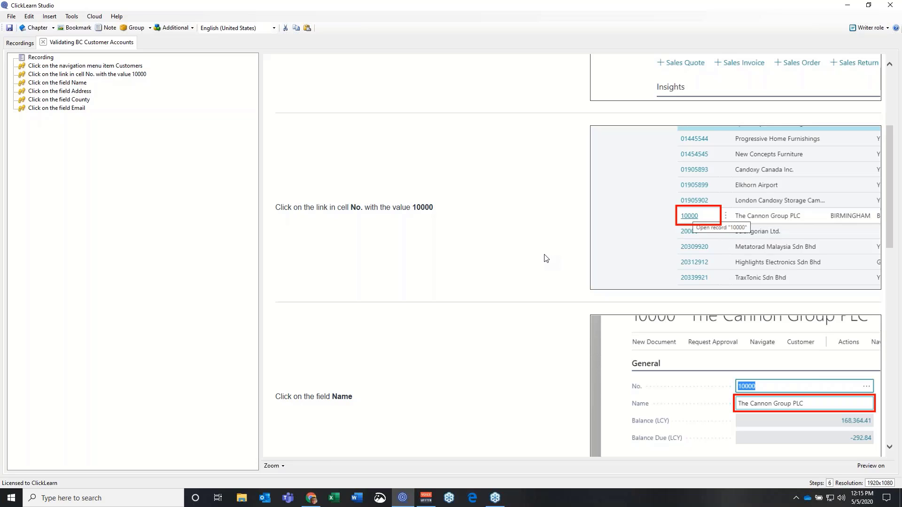
pyautogui.scroll(-4, 545, 258)
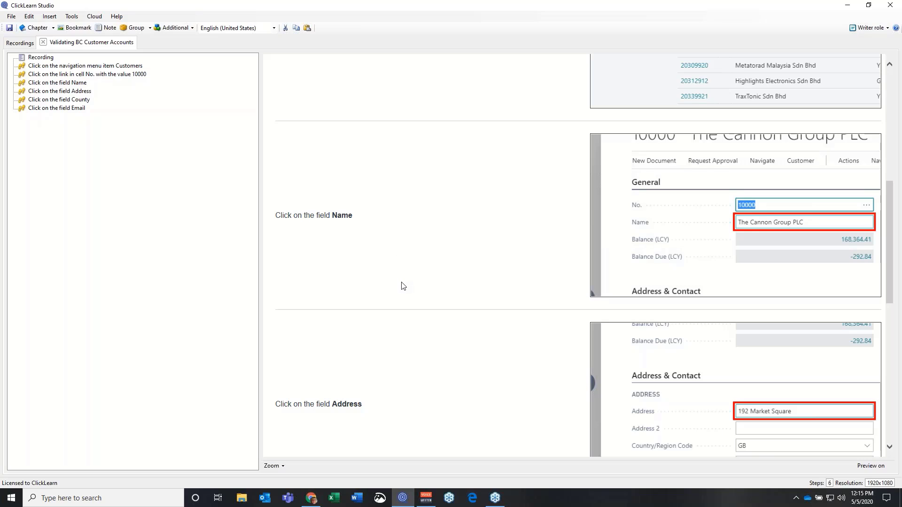
pyautogui.scroll(-5, 404, 287)
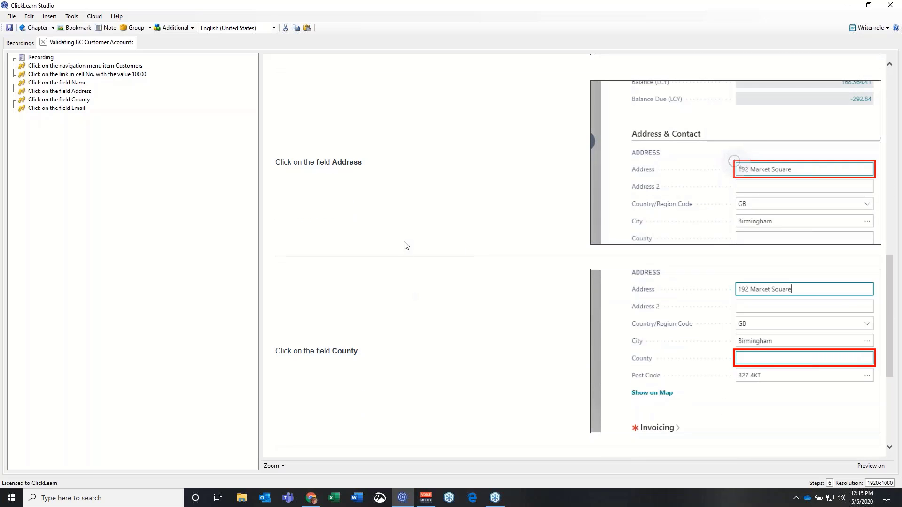
pyautogui.scroll(-4, 425, 336)
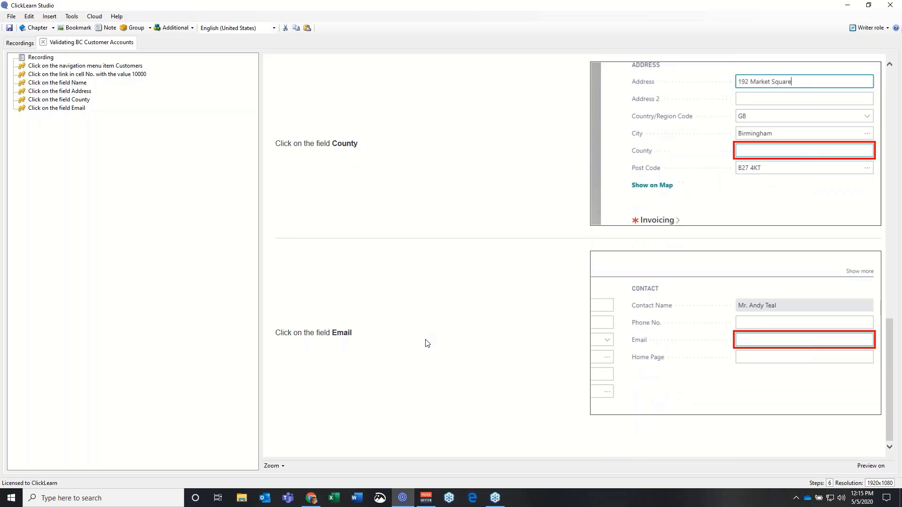
pyautogui.scroll(3, 426, 342)
pyautogui.scroll(13, 427, 343)
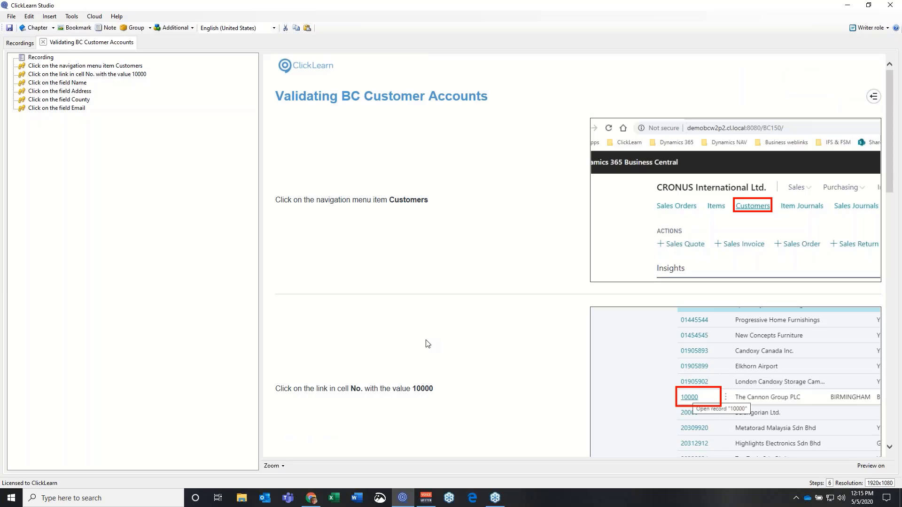
pyautogui.moveTo(610, 264)
pyautogui.scroll(-3, 331, 211)
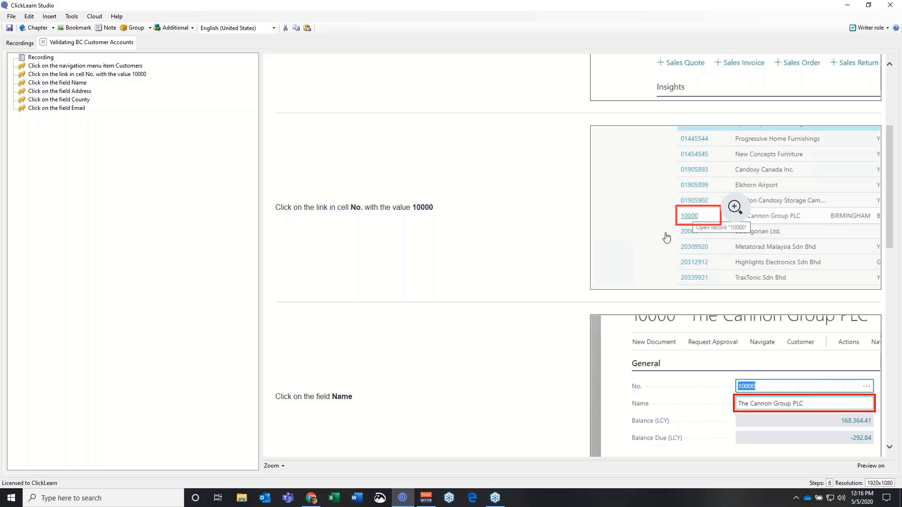
pyautogui.scroll(-10, 502, 282)
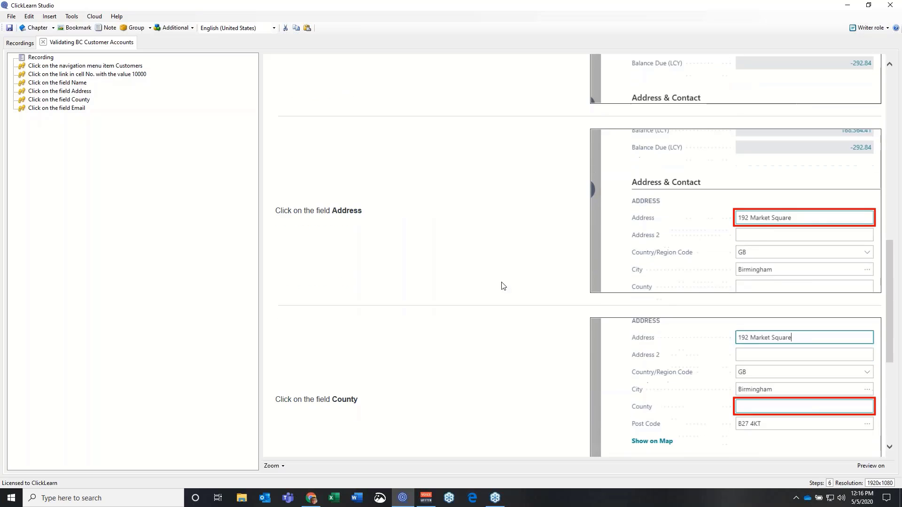
pyautogui.scroll(8, 503, 287)
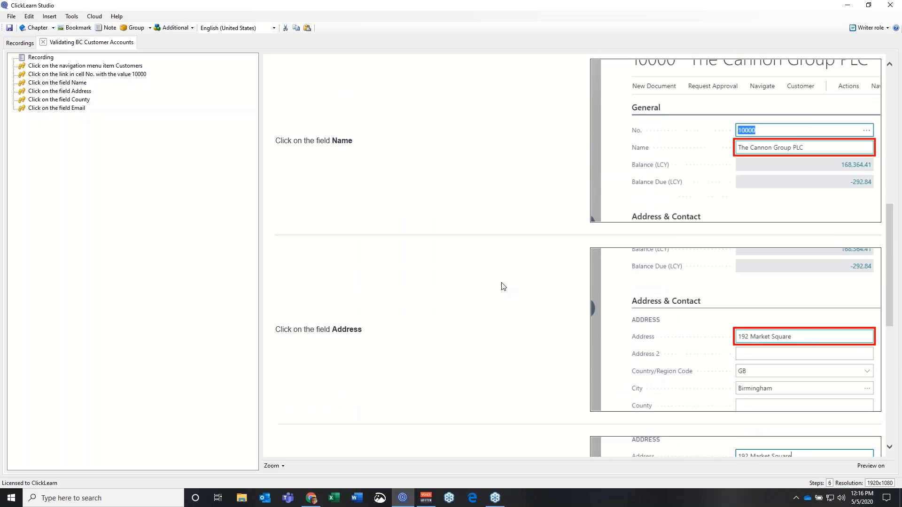
pyautogui.scroll(8, 503, 286)
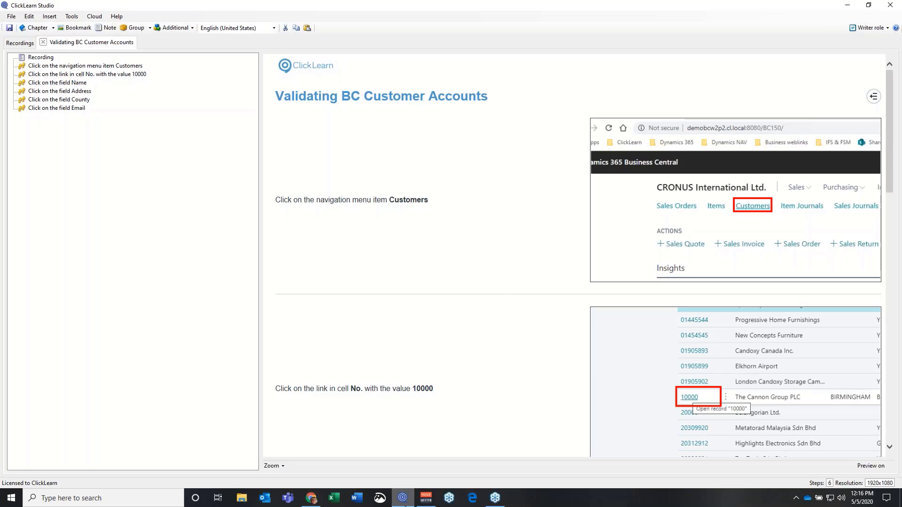
# Close the recording tab, return the browser to the Customers list, and bring ClickLearn forward
pyautogui.click(44, 42)
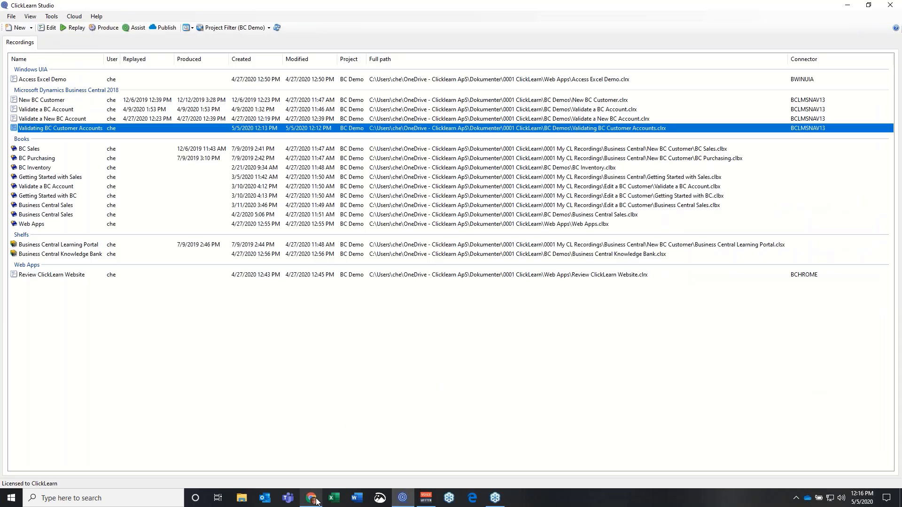
pyautogui.click(316, 500)
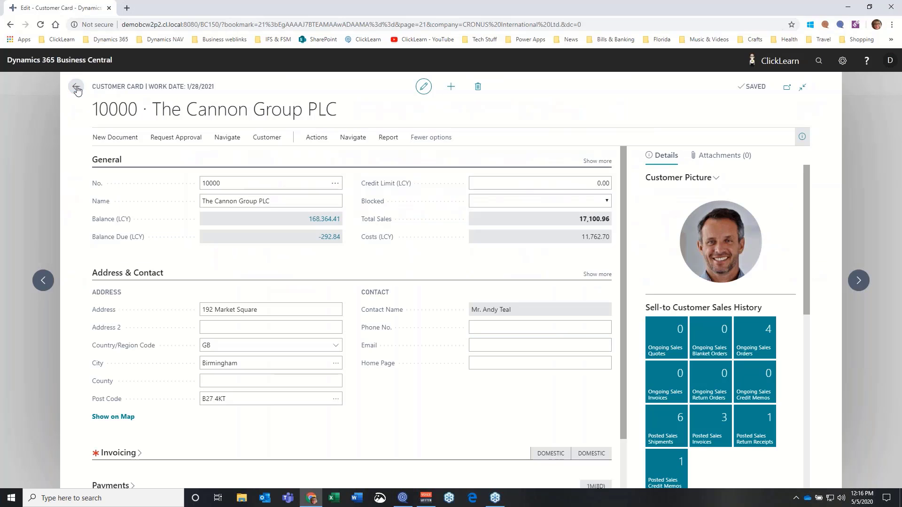
pyautogui.click(76, 87)
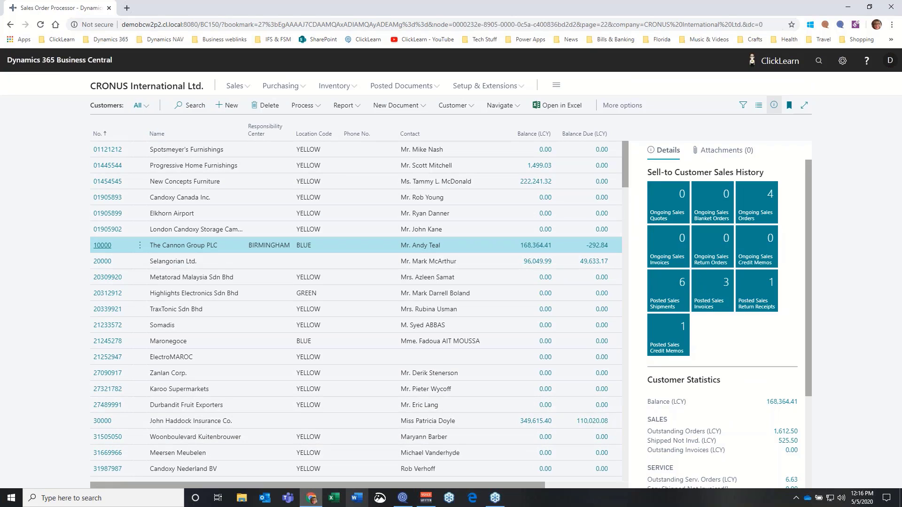
pyautogui.click(401, 502)
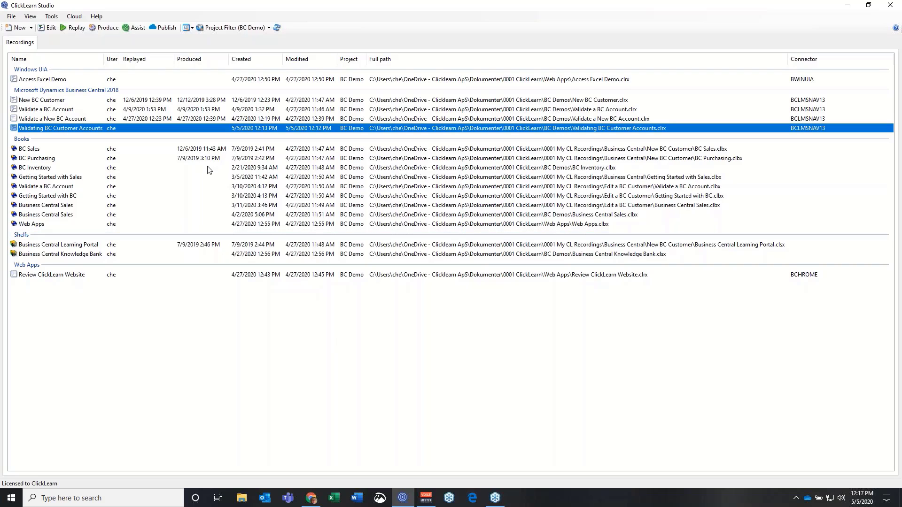
# Browse the File menu, then start renaming the recording but keep its name unchanged
pyautogui.click(10, 18)
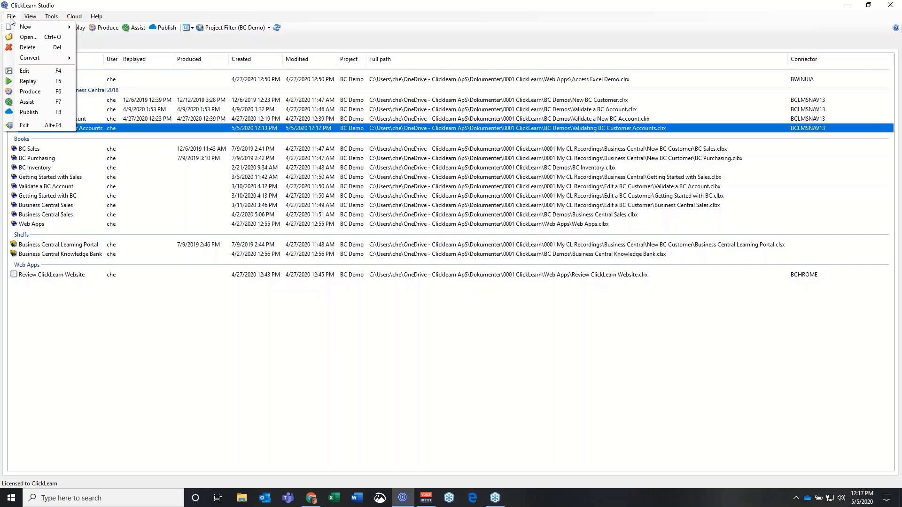
pyautogui.moveTo(24, 59)
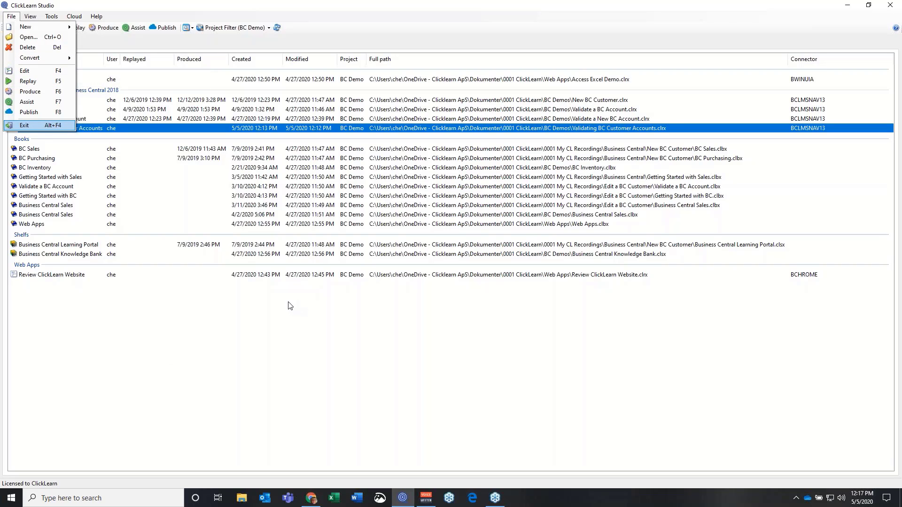
pyautogui.click(121, 133)
pyautogui.press('F2')
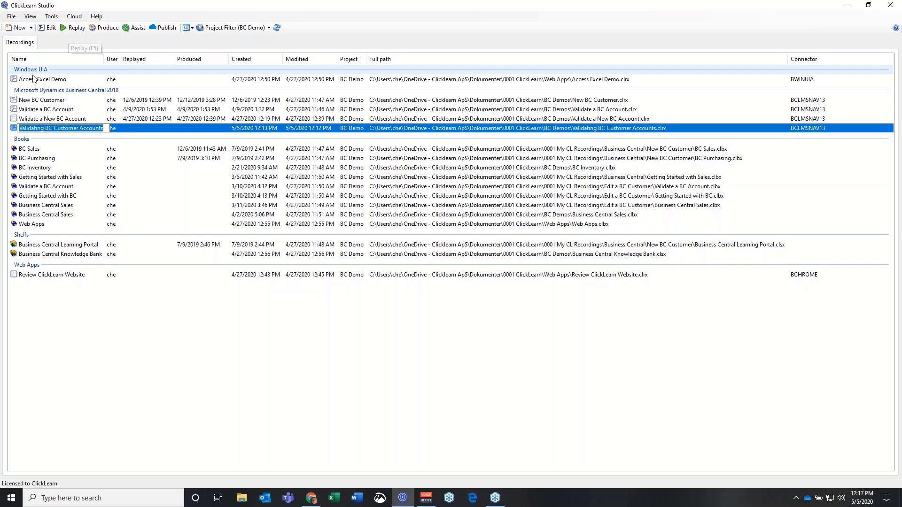
pyautogui.click(10, 132)
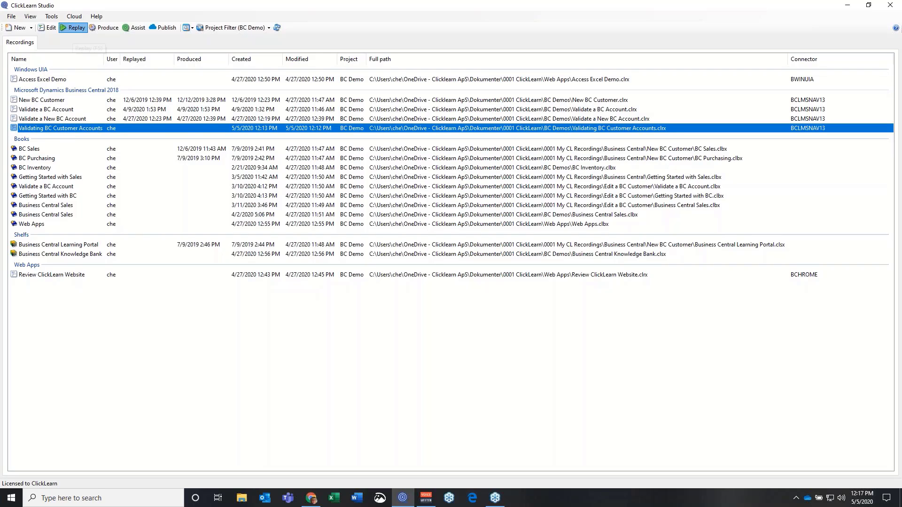
# Replay Validating BC Customer Accounts with re-capture in English (United States)
pyautogui.click(73, 28)
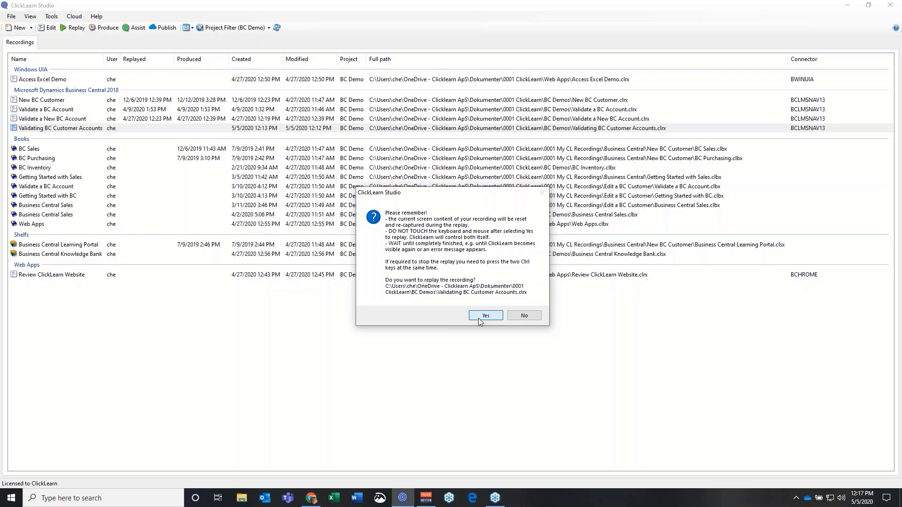
pyautogui.click(478, 316)
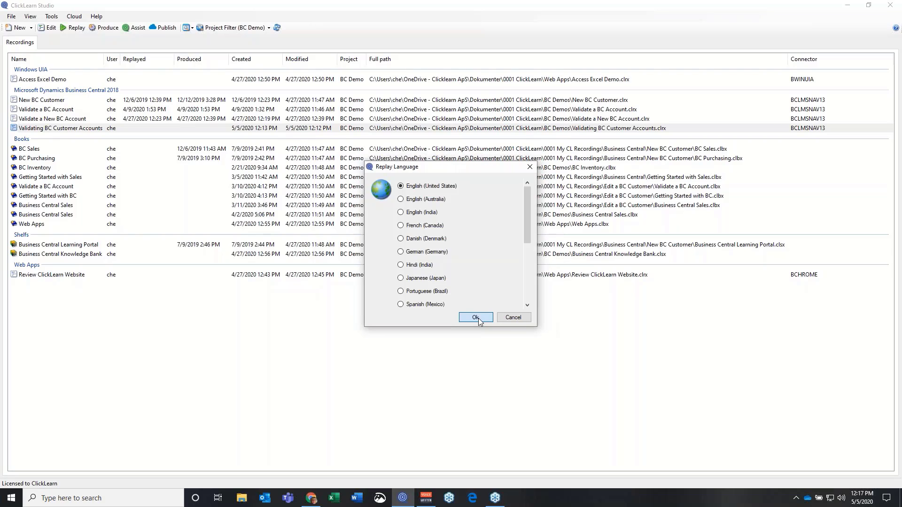
pyautogui.click(476, 318)
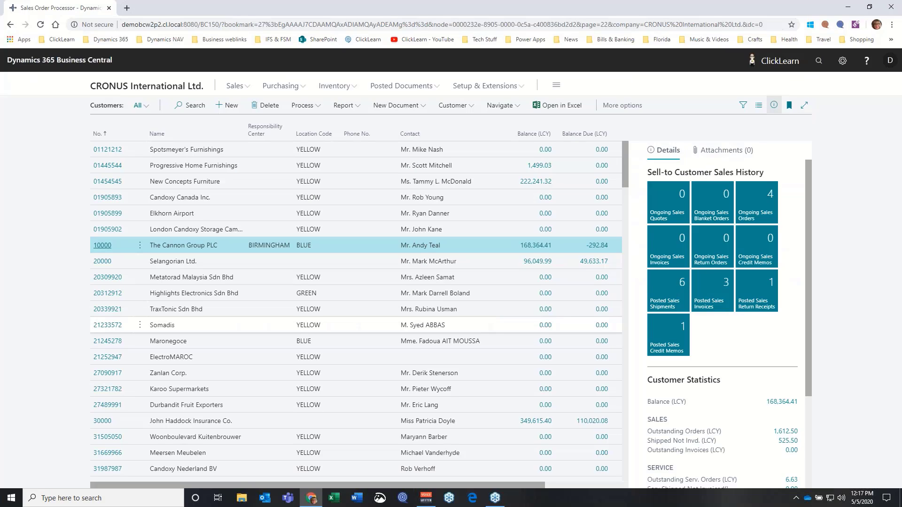
# Let ClickLearn replay the Customers list, customer 10000 and the field clicks through Email
pyautogui.click(191, 105)
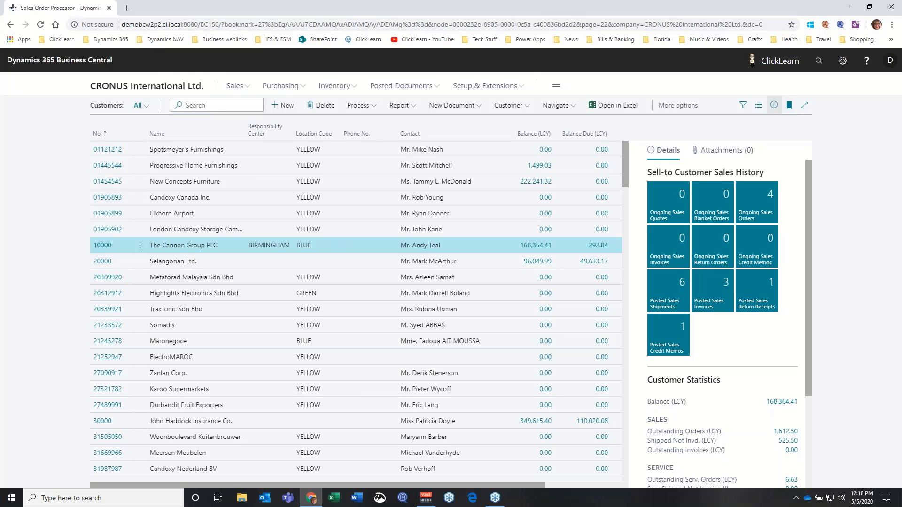
pyautogui.click(95, 245)
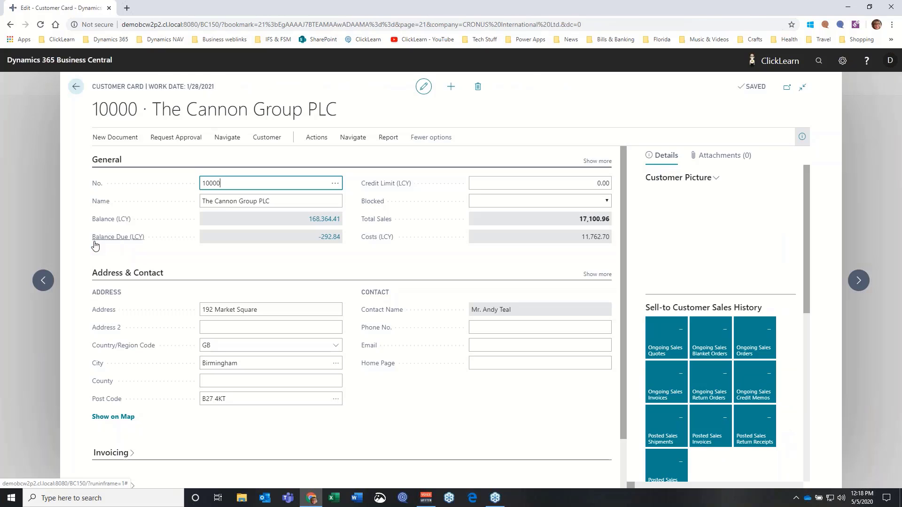
pyautogui.press('Tab')
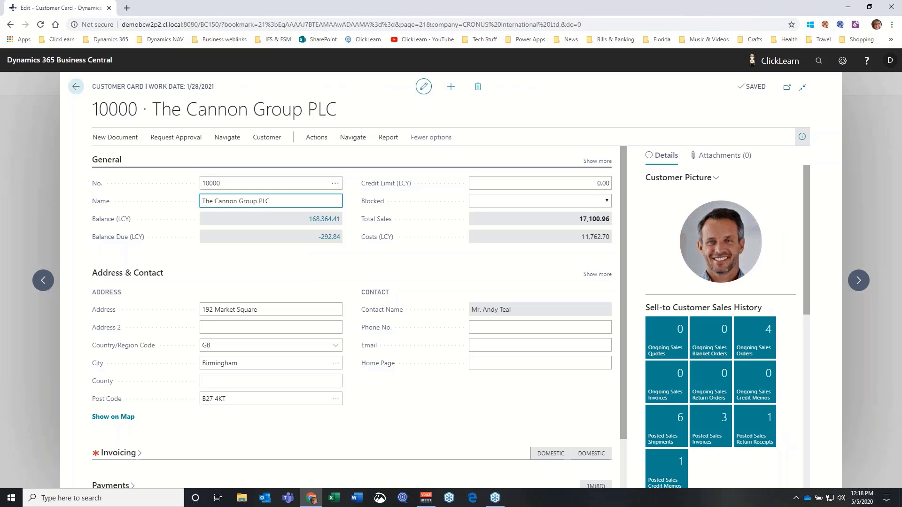
pyautogui.click(203, 310)
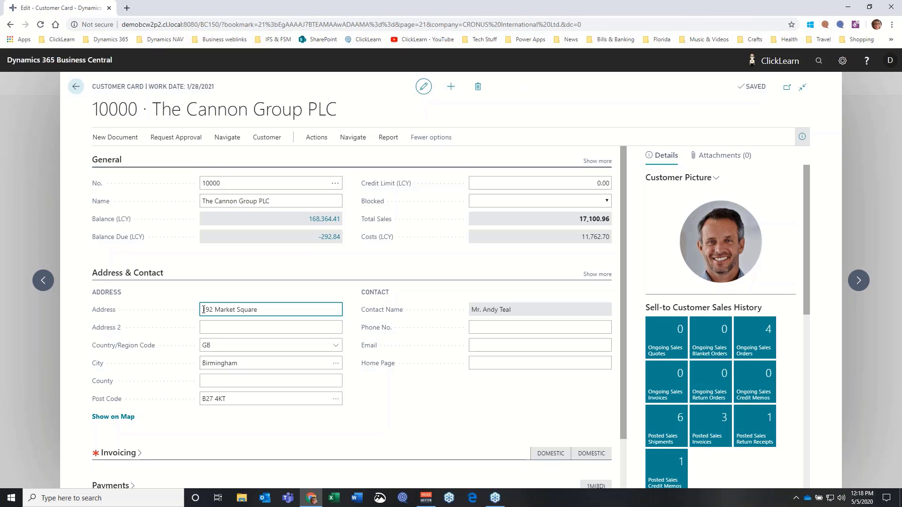
pyautogui.click(262, 381)
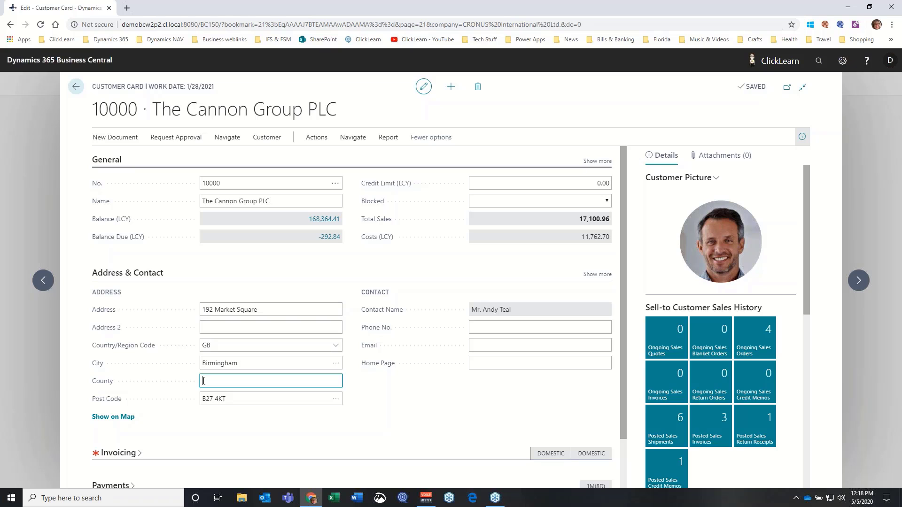
pyautogui.click(473, 345)
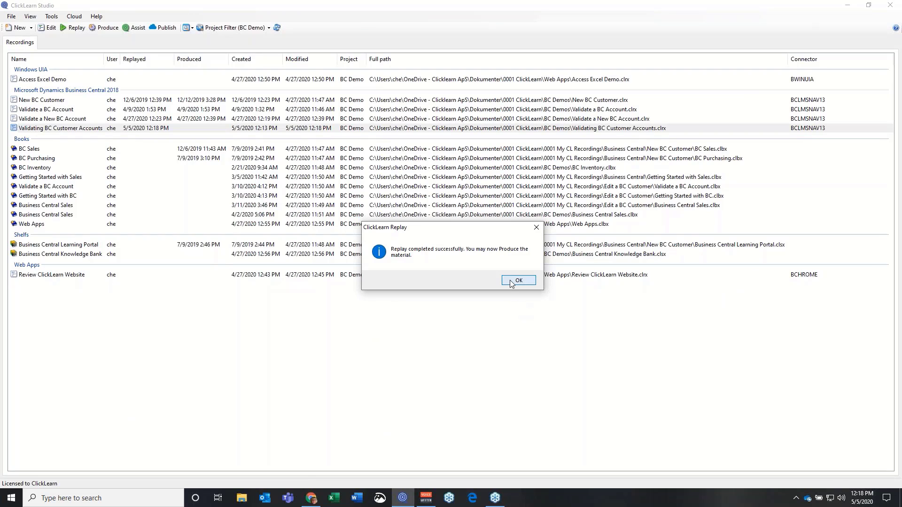
pyautogui.click(512, 281)
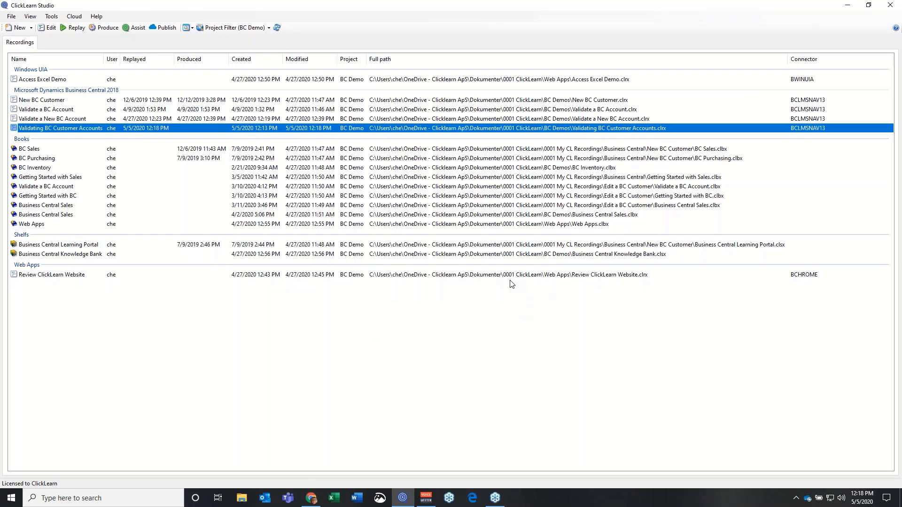
pyautogui.click(52, 29)
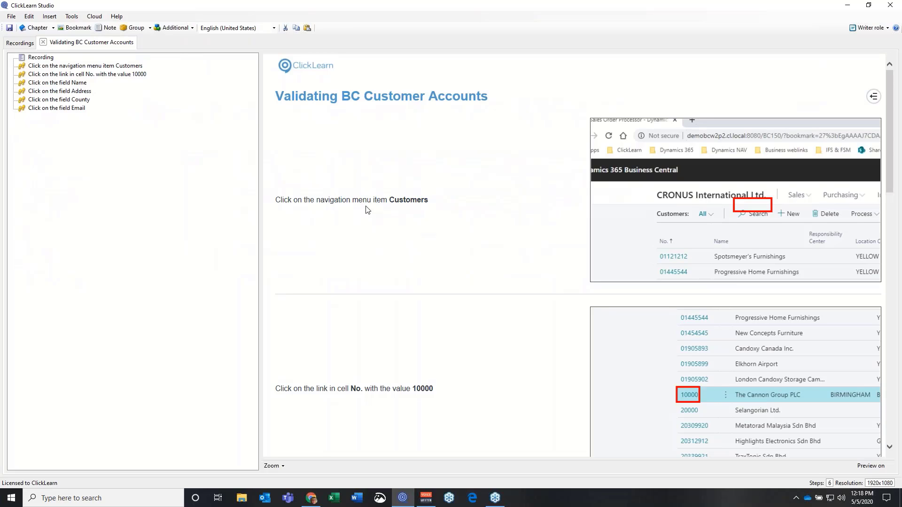
pyautogui.scroll(-4, 368, 210)
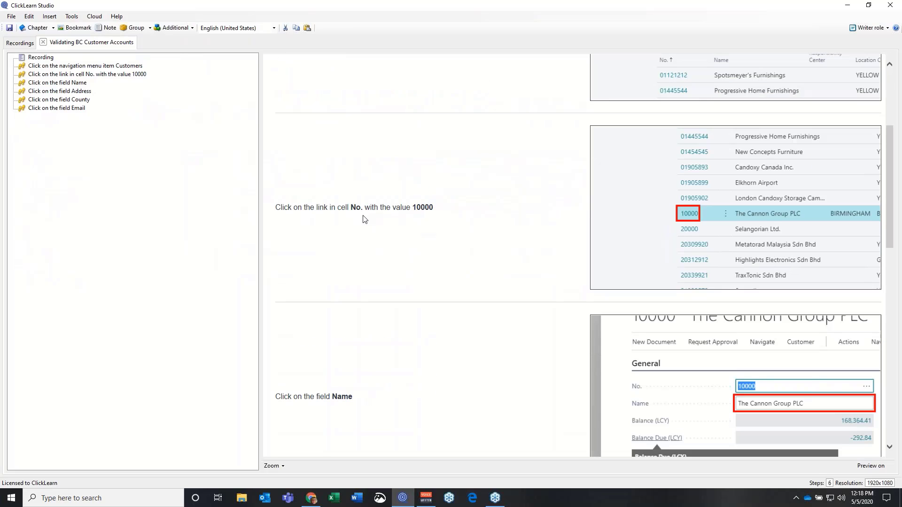
pyautogui.scroll(-4, 362, 219)
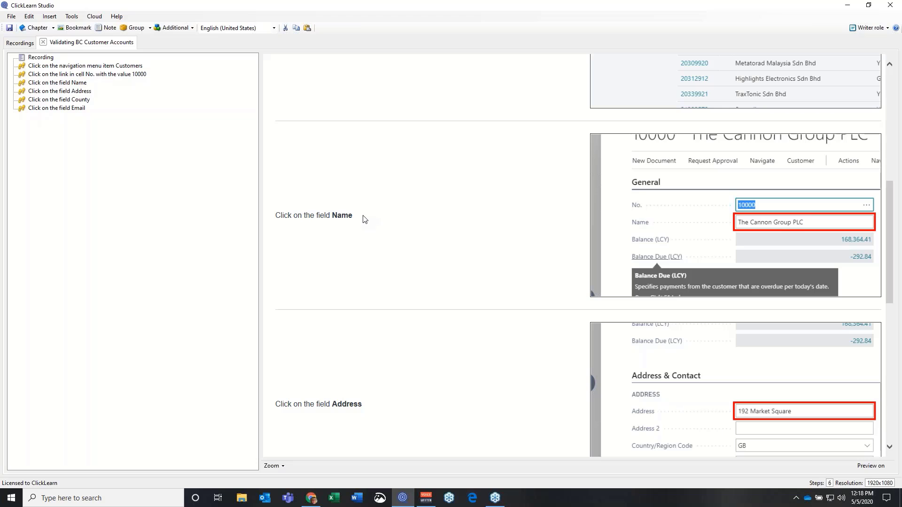
pyautogui.scroll(-6, 363, 226)
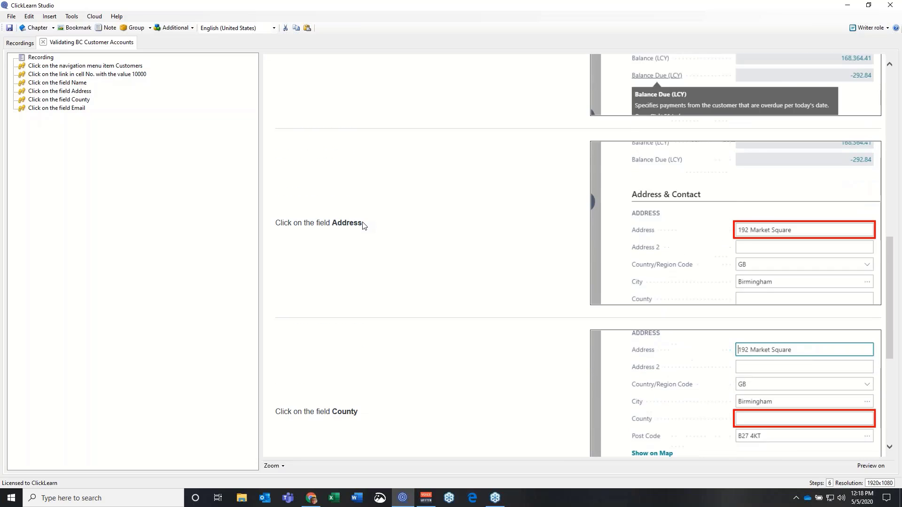
pyautogui.scroll(-3, 362, 226)
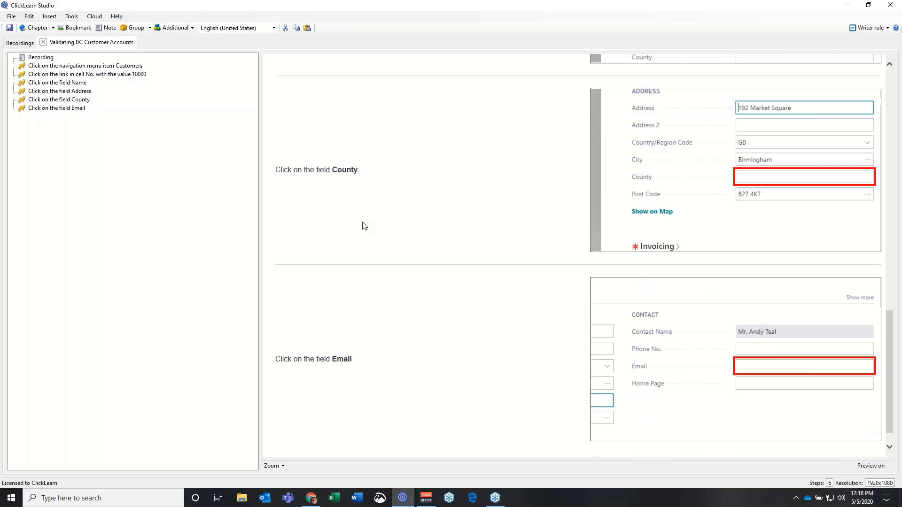
pyautogui.scroll(2, 362, 226)
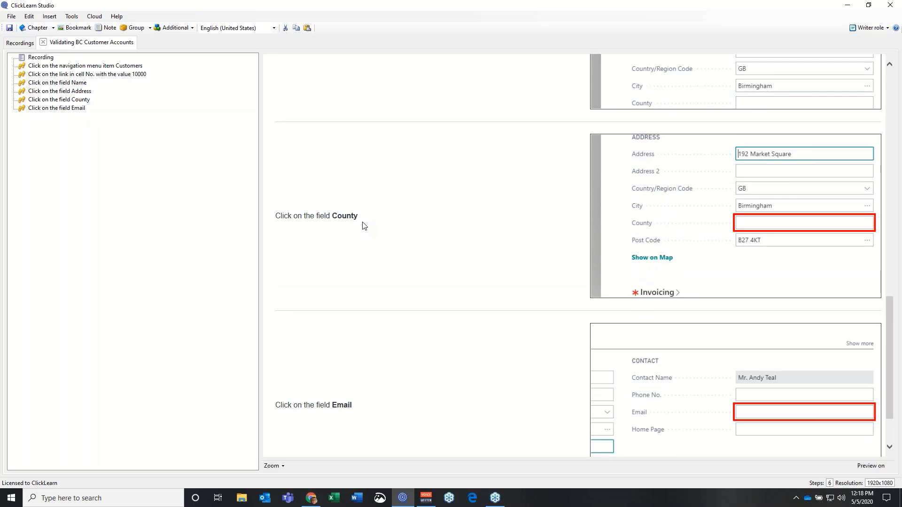
pyautogui.scroll(1, 364, 226)
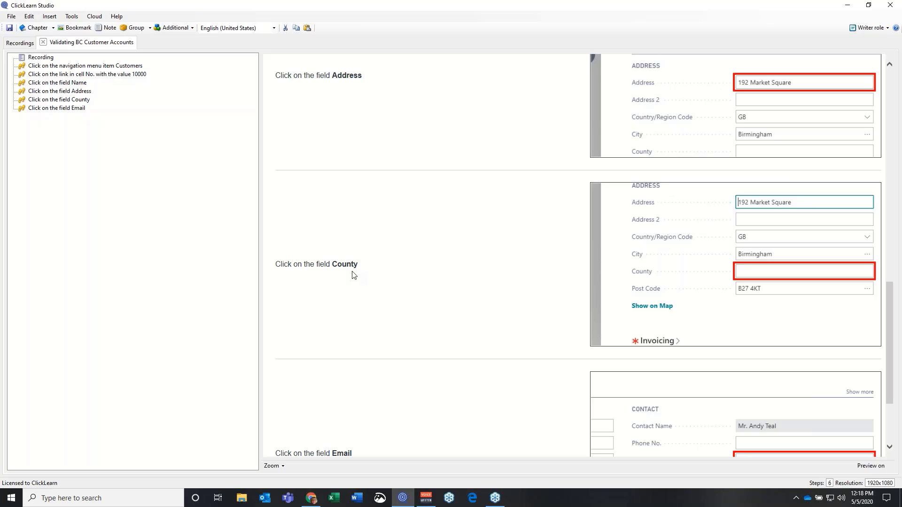
# Exclude the 'Click on the field County' step from the output
pyautogui.rightClick(74, 101)
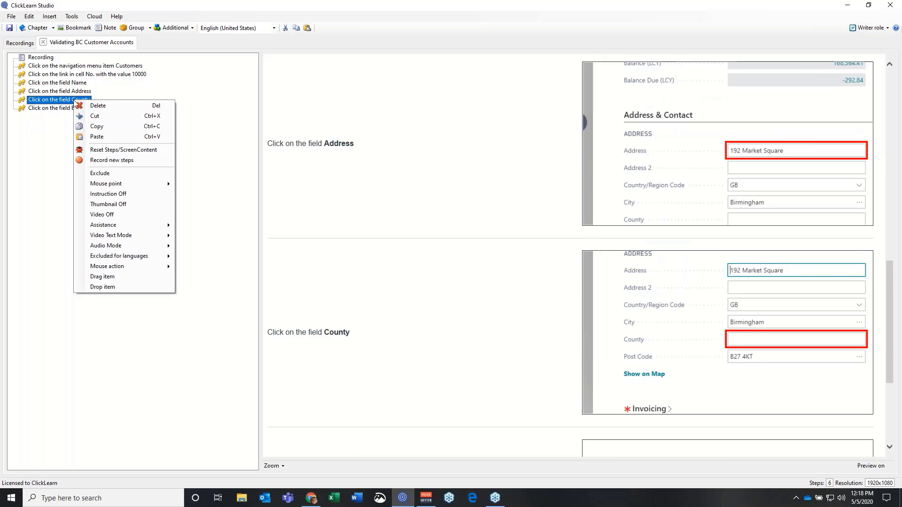
pyautogui.click(107, 175)
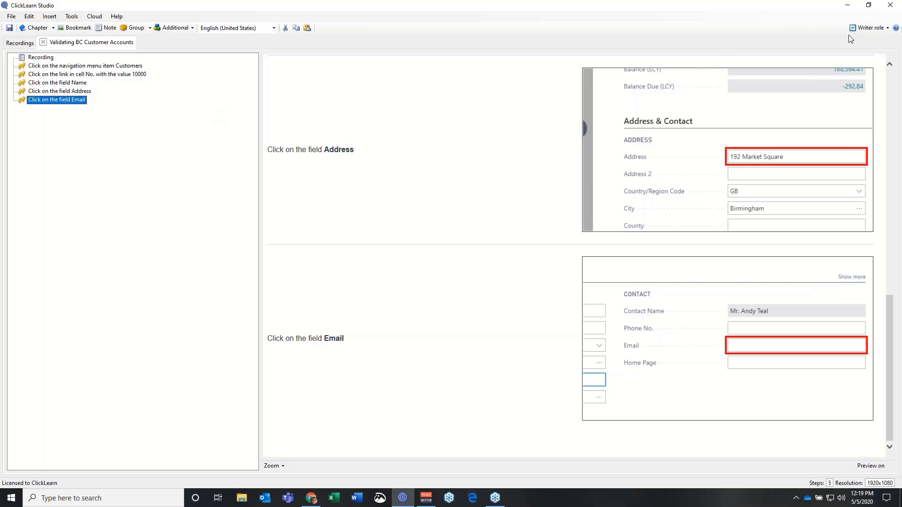
# Switch to the Developer role and bring up the County step's context menu
pyautogui.click(887, 29)
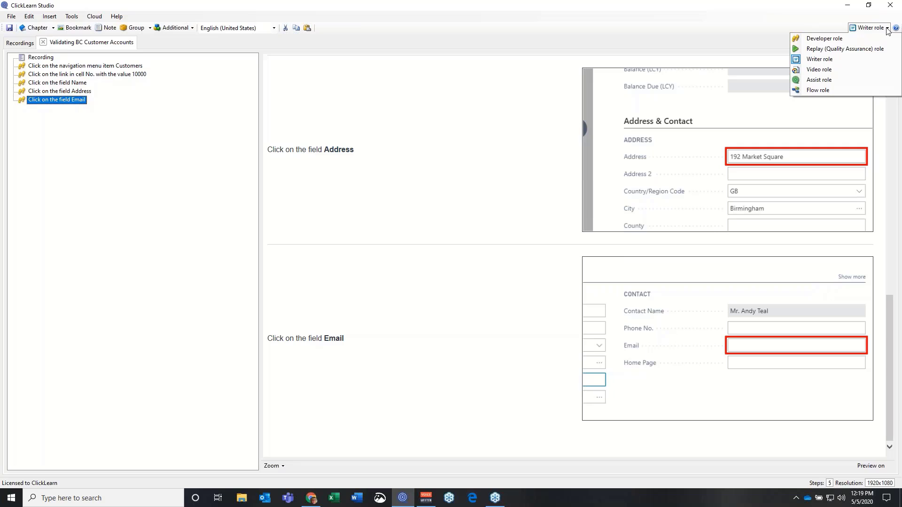
pyautogui.click(816, 41)
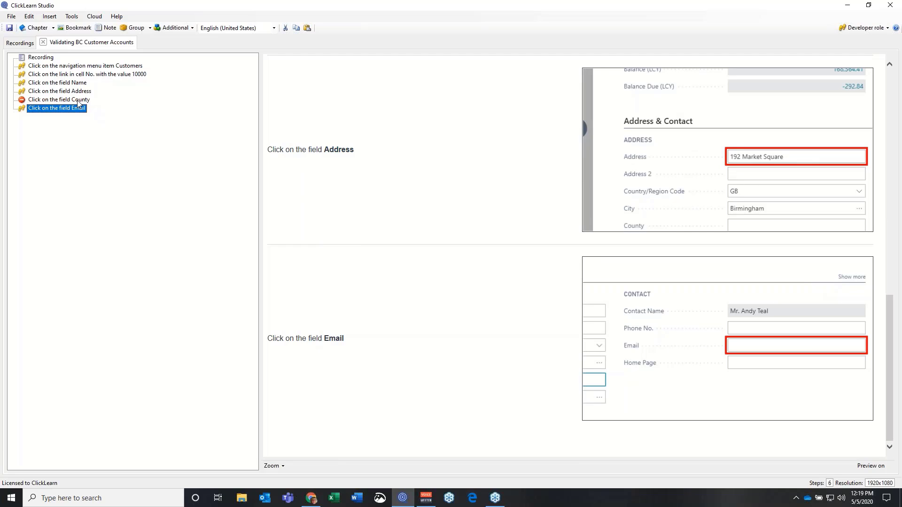
pyautogui.rightClick(22, 102)
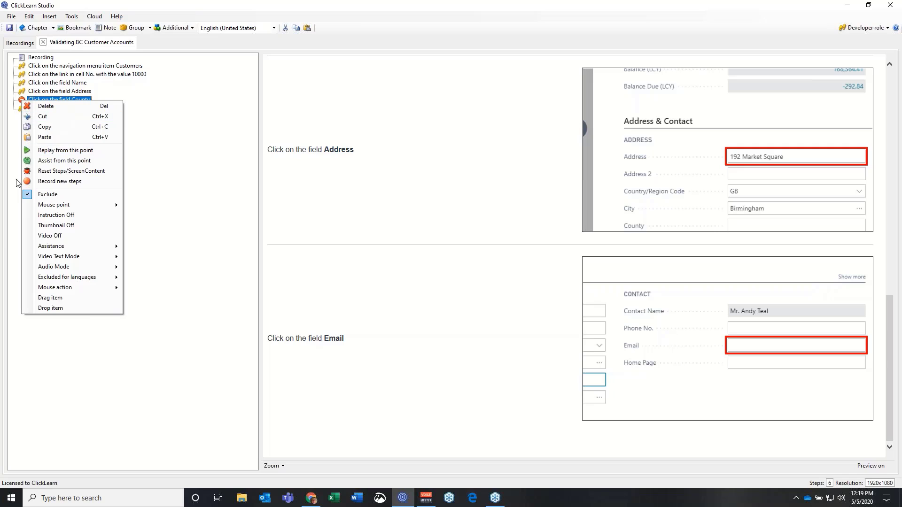
# Uncheck Exclude on the County step and return to the Writer role
pyautogui.click(27, 196)
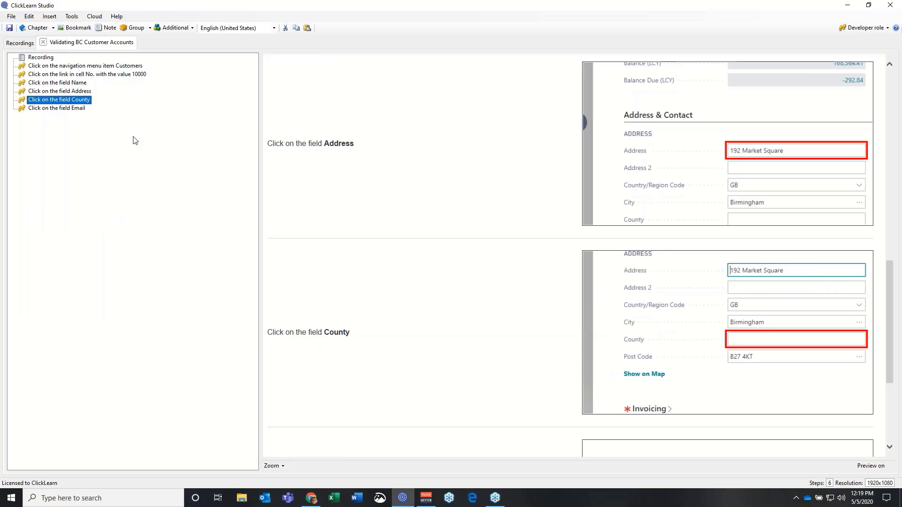
pyautogui.click(886, 30)
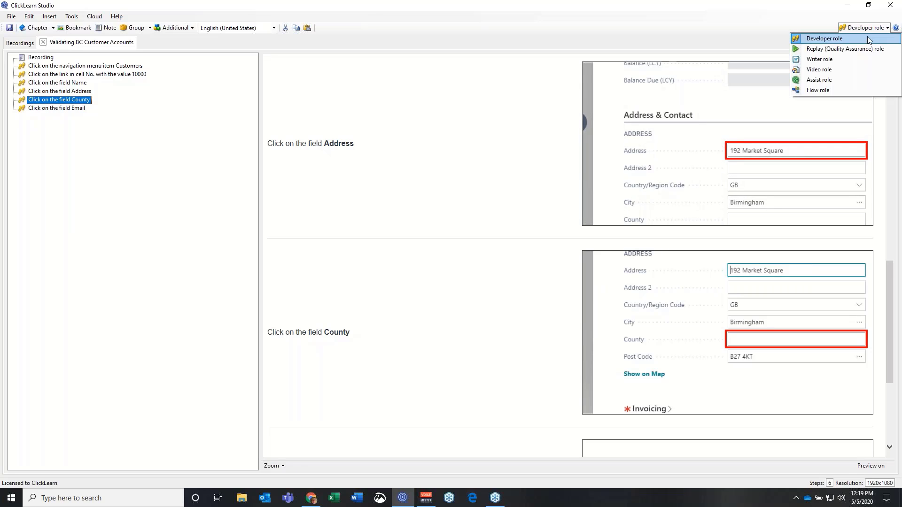
pyautogui.click(830, 58)
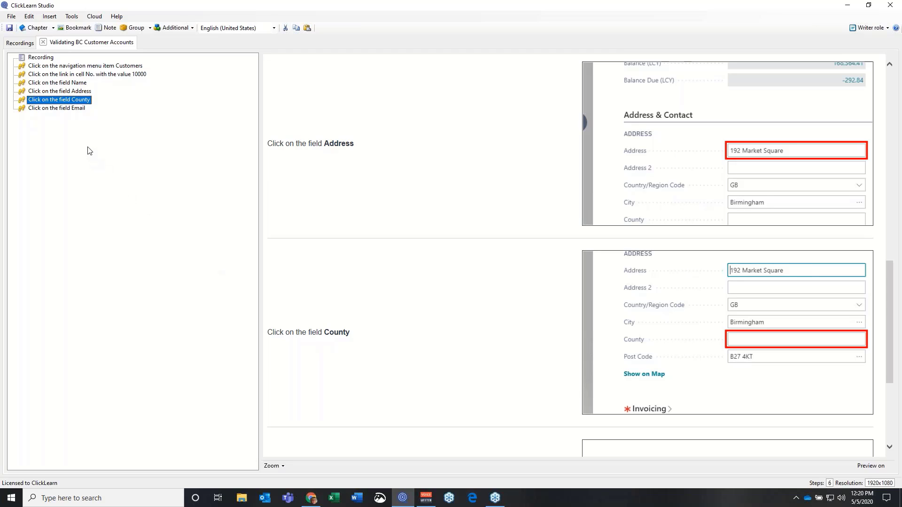
# Delete the County step from the recording, then check the customer card in Chrome
pyautogui.rightClick(83, 100)
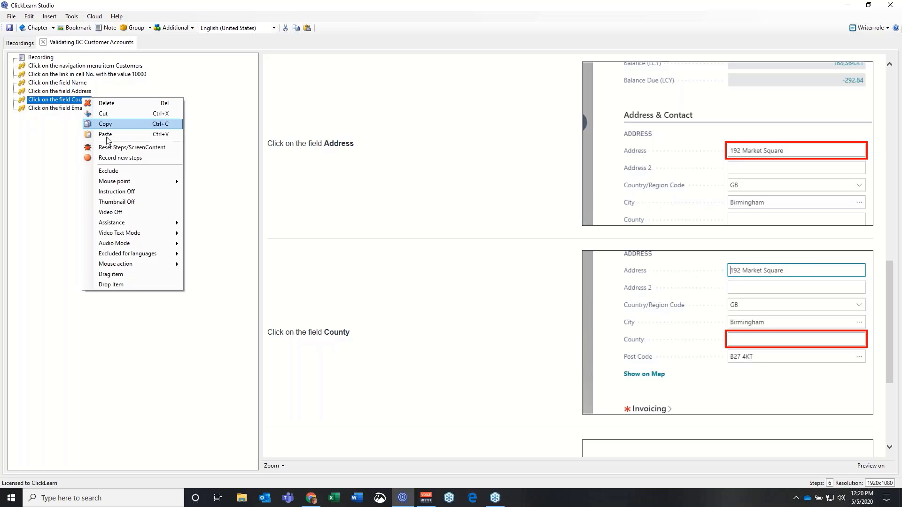
pyautogui.click(113, 104)
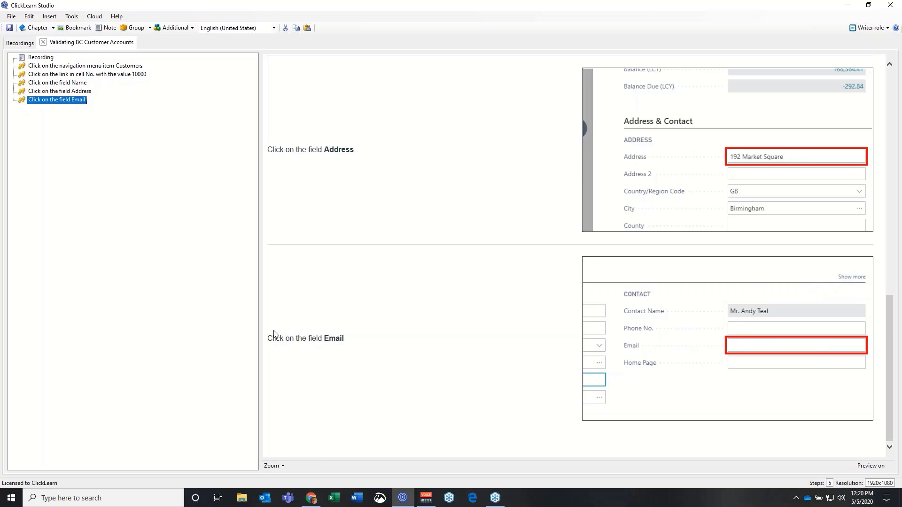
pyautogui.click(311, 500)
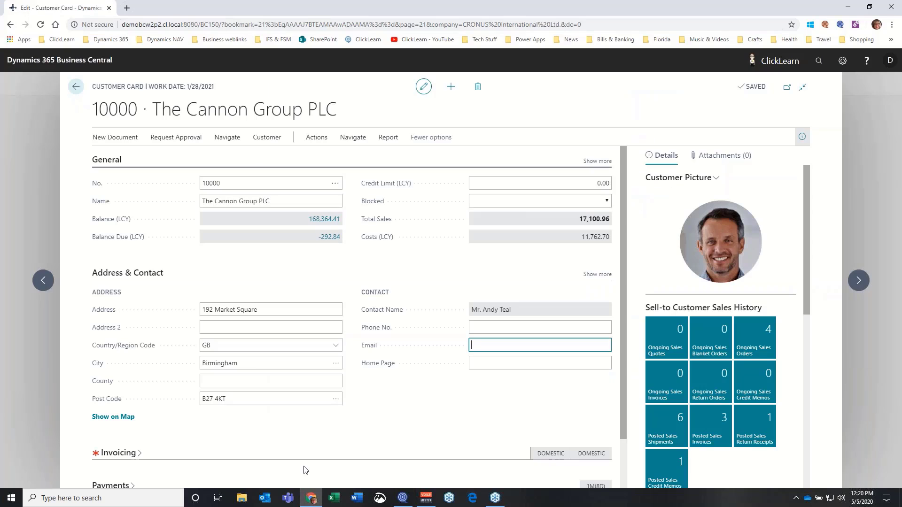
pyautogui.click(403, 499)
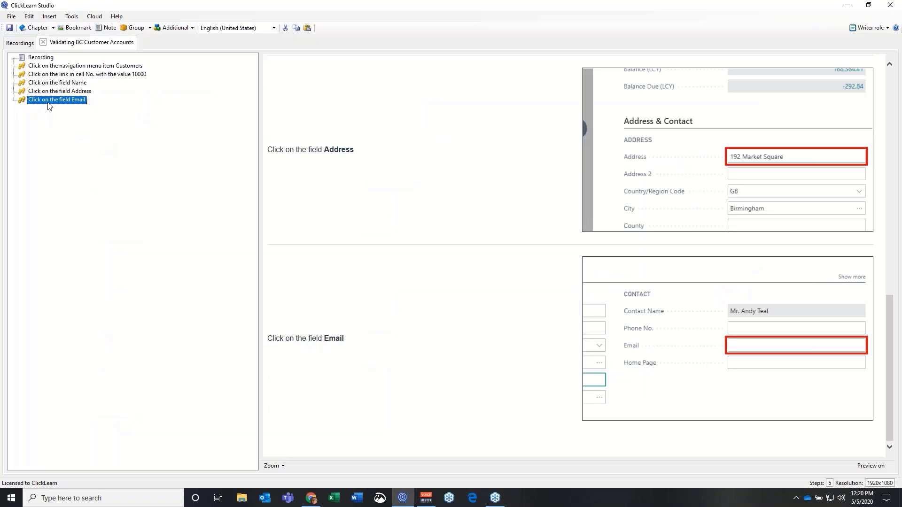
# Record a new click on the Business Central Phone No. field, inserted before the Email step
pyautogui.rightClick(52, 102)
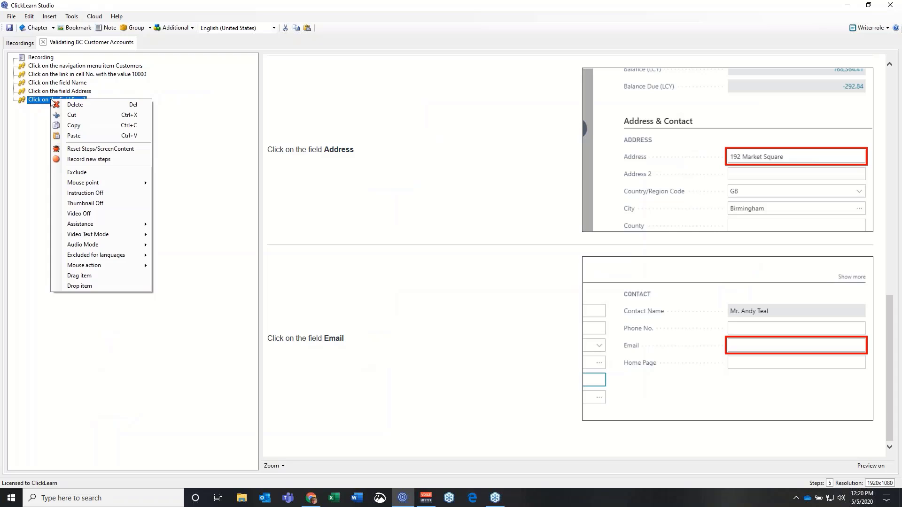
pyautogui.click(69, 160)
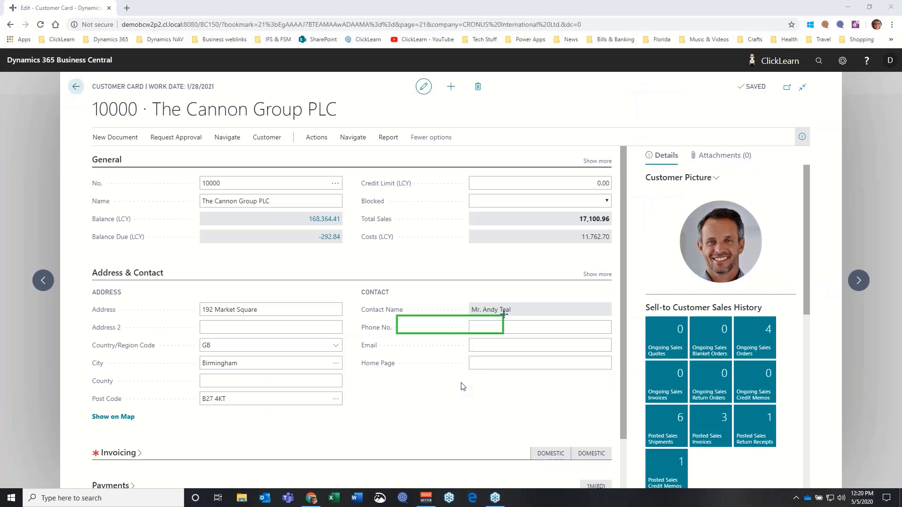
pyautogui.click(479, 328)
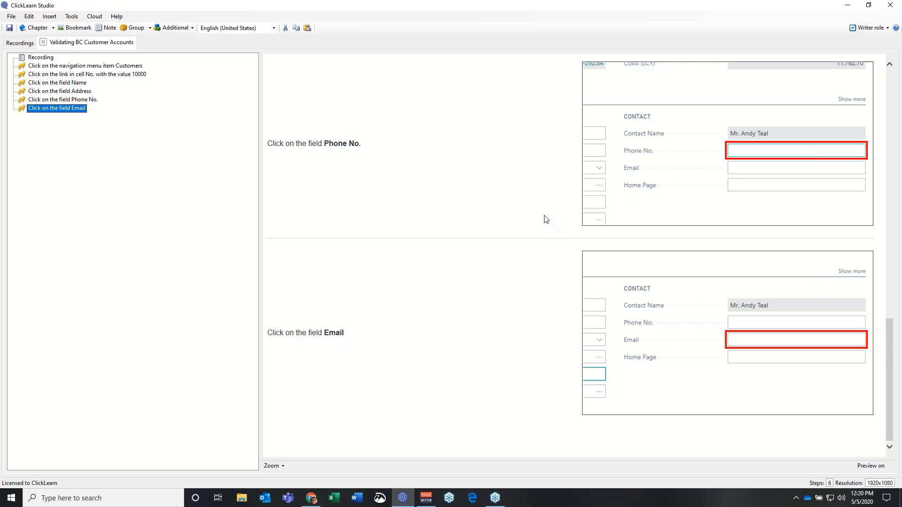
# Select the Address, Phone No. and Email steps and group them
pyautogui.scroll(4, 526, 278)
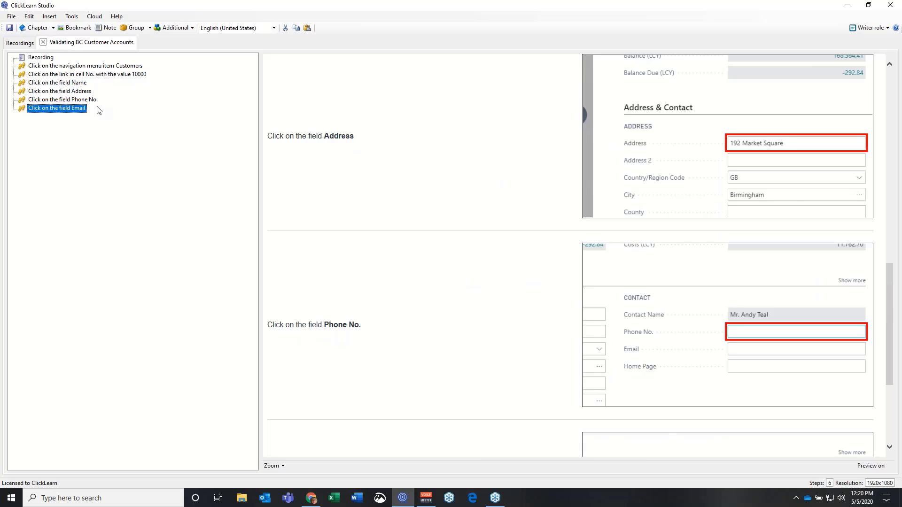
pyautogui.click(65, 93)
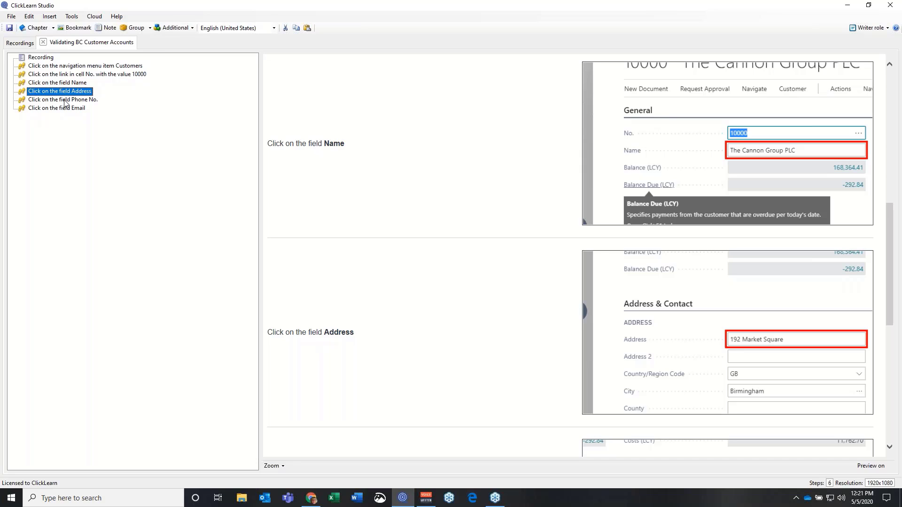
pyautogui.keyDown('shift'); pyautogui.click(66, 100); pyautogui.keyUp('shift')
pyautogui.keyDown('shift'); pyautogui.click(65, 109); pyautogui.keyUp('shift')
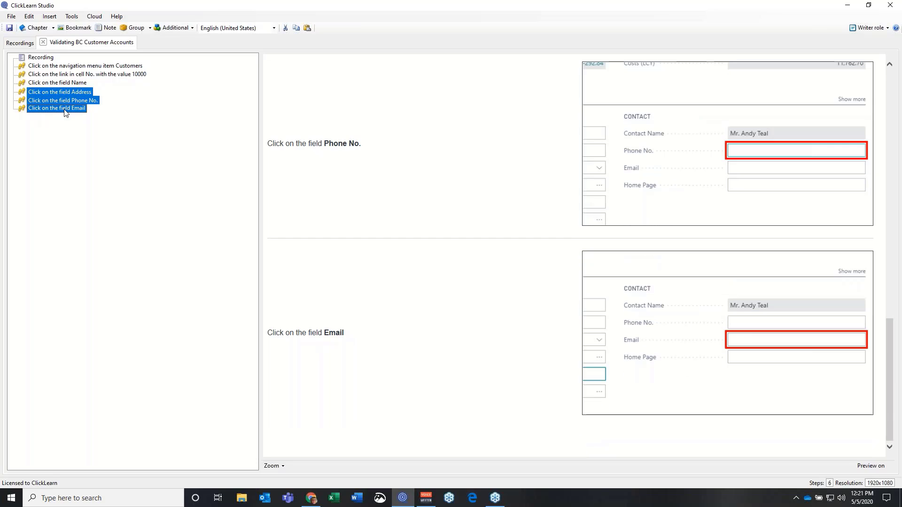
pyautogui.click(134, 28)
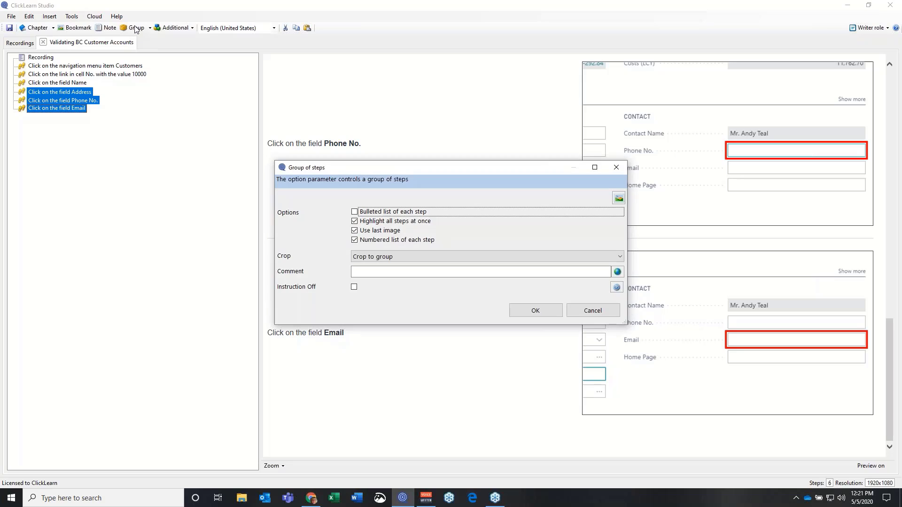
# Widen the group thumbnail crop to include address labels, the ADDRESS and CONTACT headings, and Post Code
pyautogui.click(620, 197)
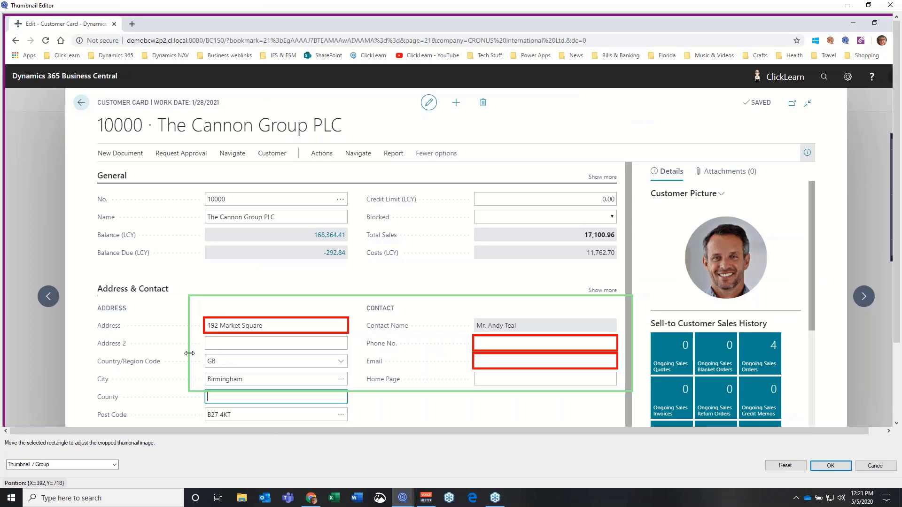
pyautogui.moveTo(189, 353); pyautogui.dragTo(90, 343)
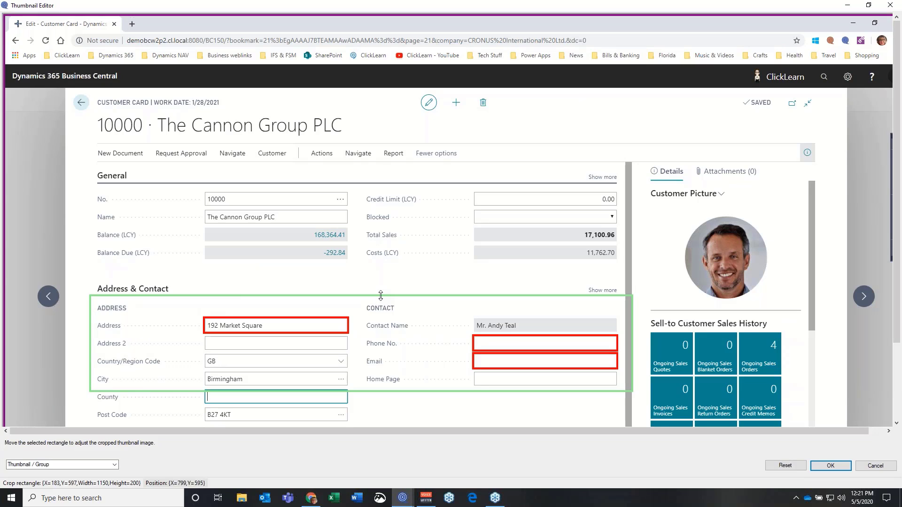
pyautogui.moveTo(380, 295); pyautogui.dragTo(382, 279)
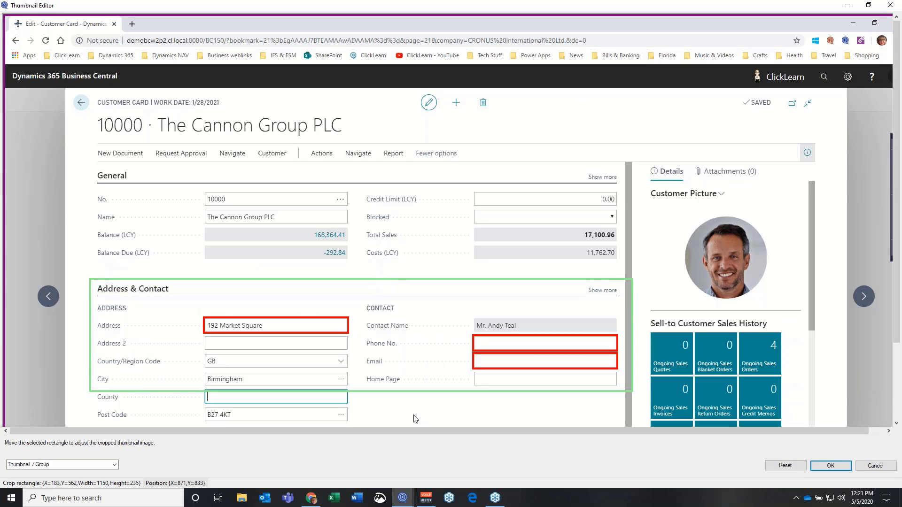
pyautogui.moveTo(406, 392); pyautogui.dragTo(405, 426)
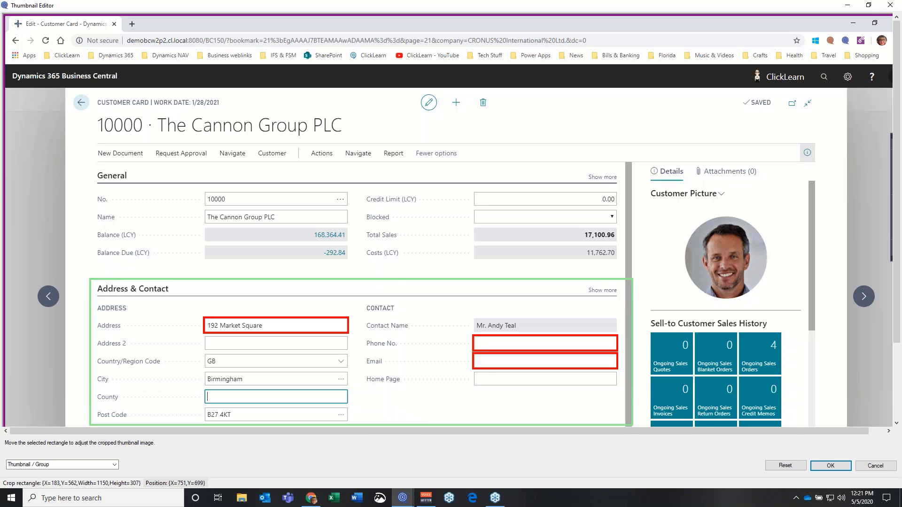
pyautogui.click(830, 465)
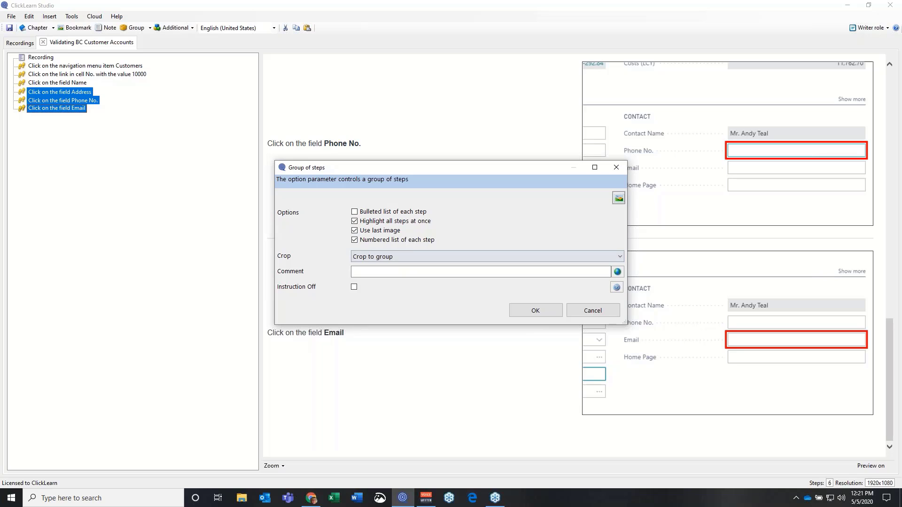
# Confirm the three-step group and check its enlarged Address & Contact screenshot
pyautogui.click(522, 312)
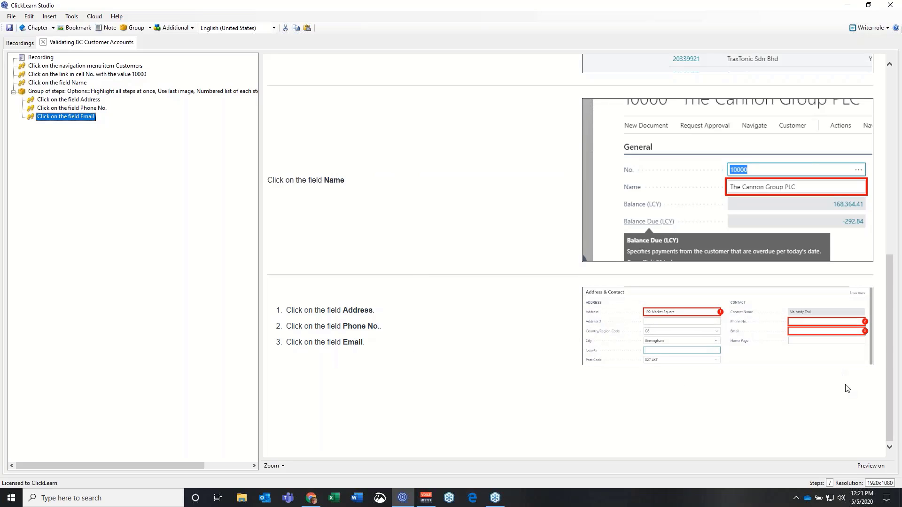
pyautogui.click(727, 326)
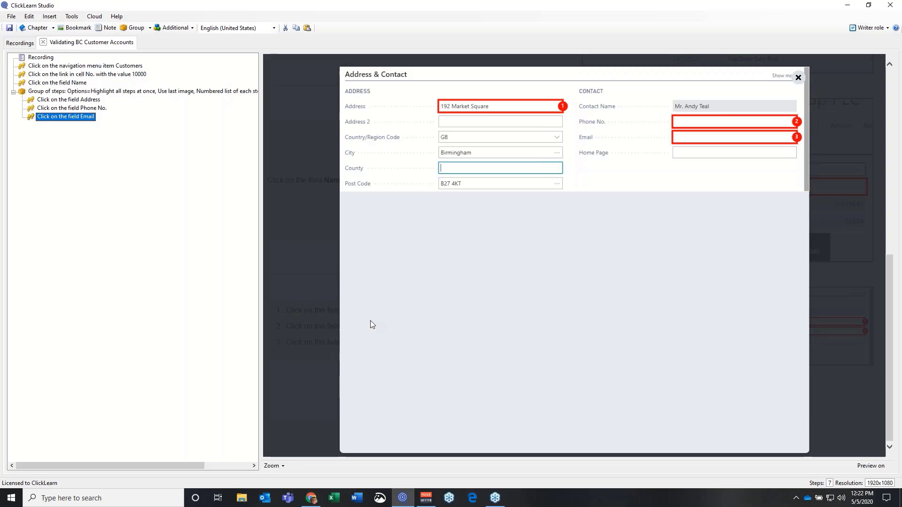
pyautogui.click(798, 79)
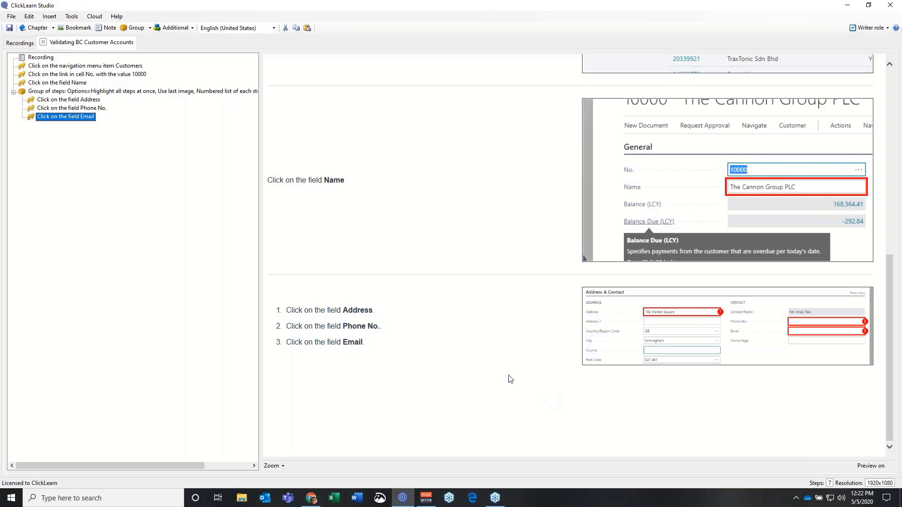
# Change the step group from a numbered list to a bulleted list
pyautogui.click(71, 92)
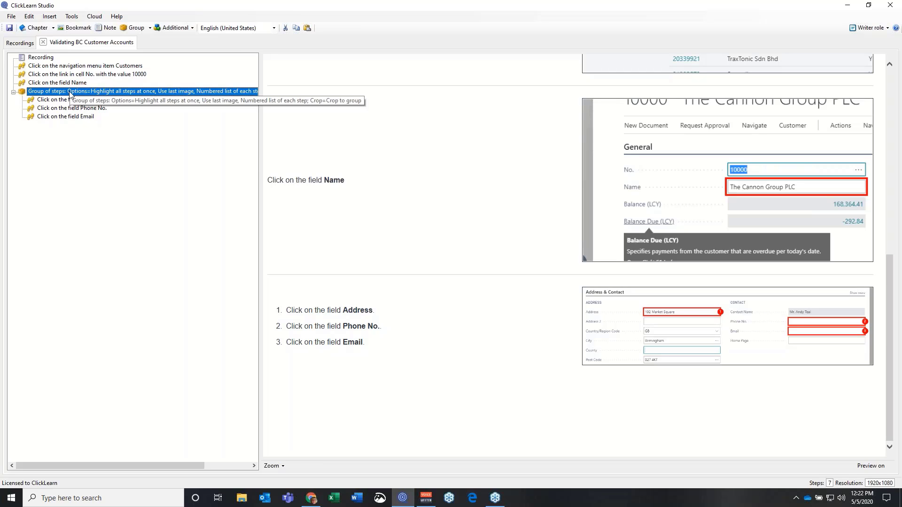
pyautogui.doubleClick(70, 93)
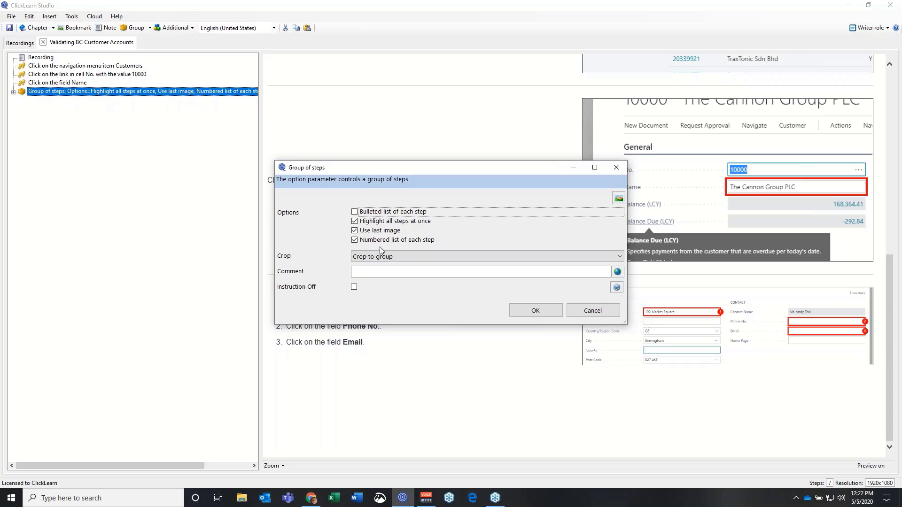
pyautogui.click(355, 212)
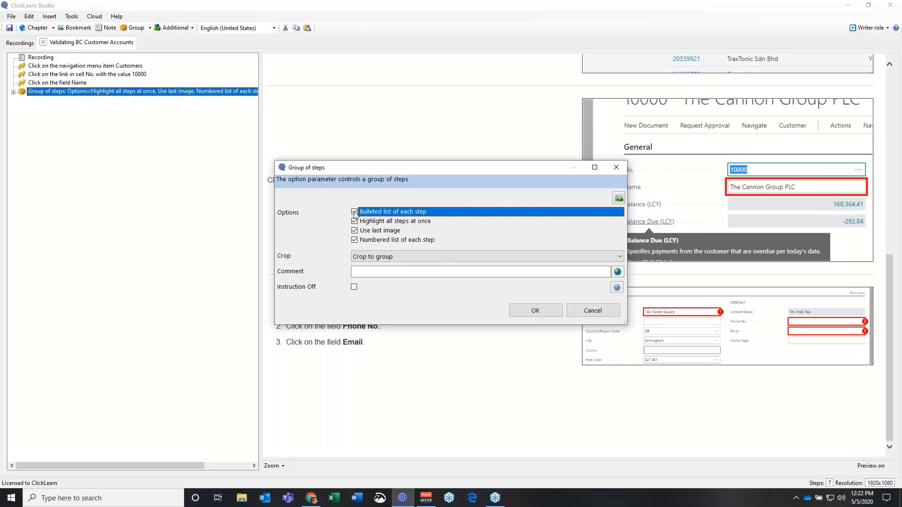
pyautogui.click(354, 241)
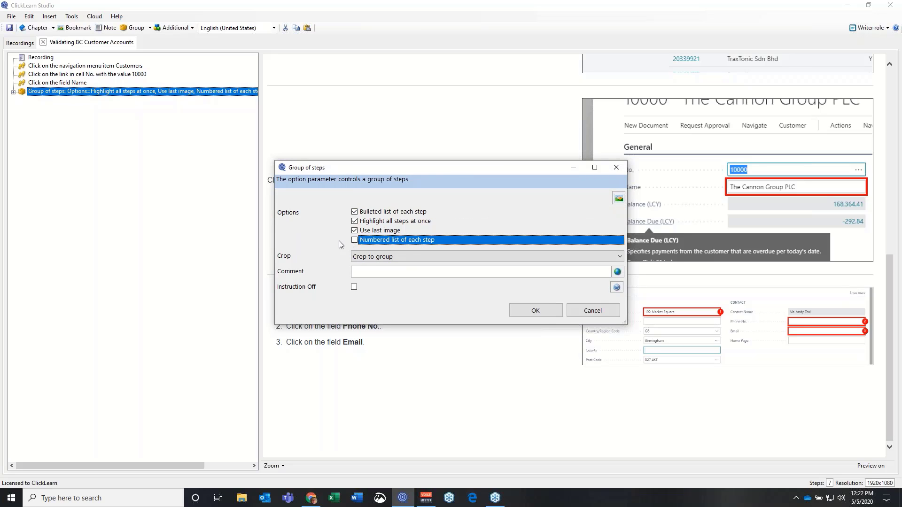
pyautogui.click(535, 311)
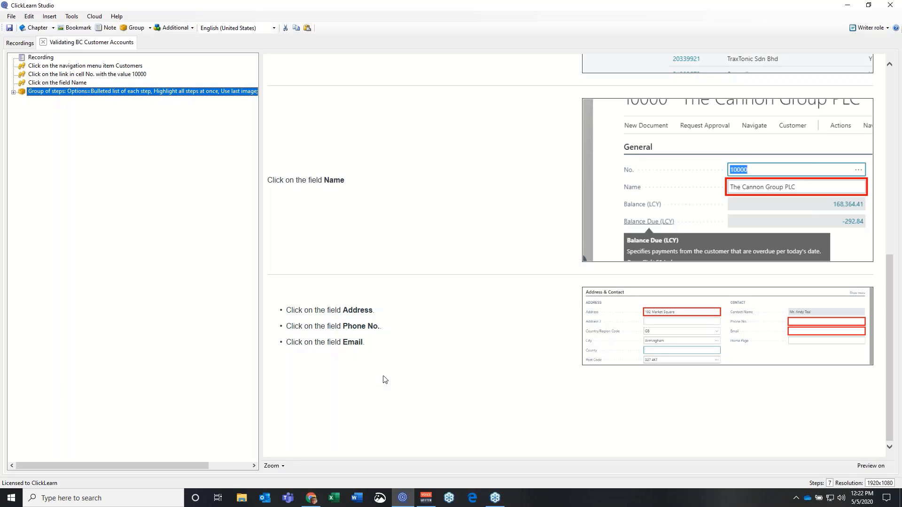
# Set the 'link in cell No. with the value 10000' step to accept any row
pyautogui.scroll(5, 385, 380)
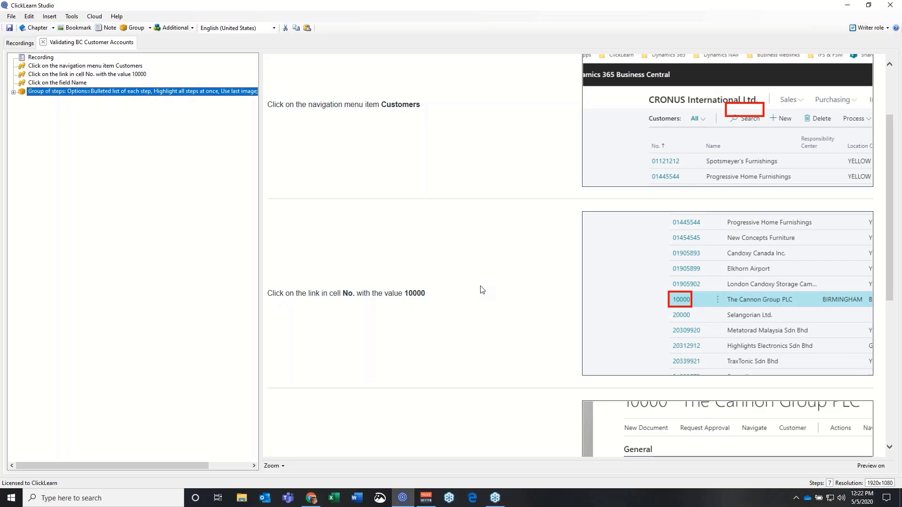
pyautogui.click(75, 76)
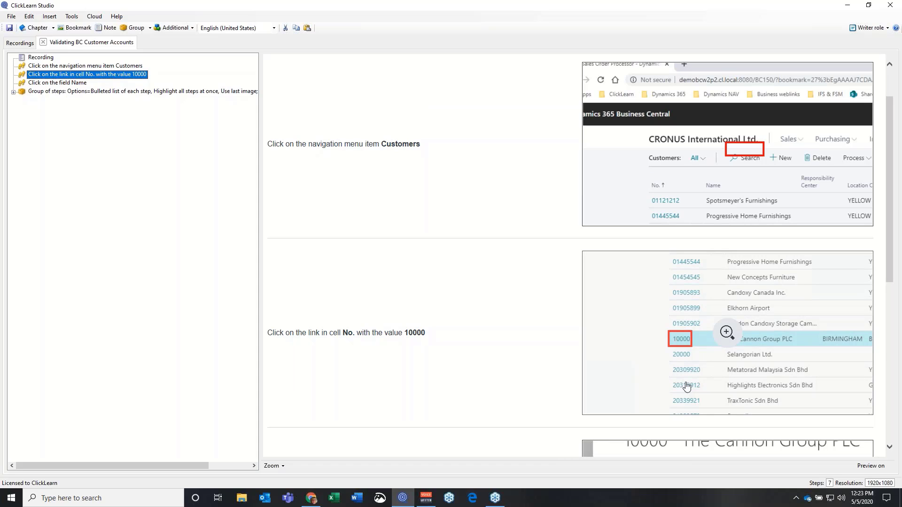
pyautogui.rightClick(107, 76)
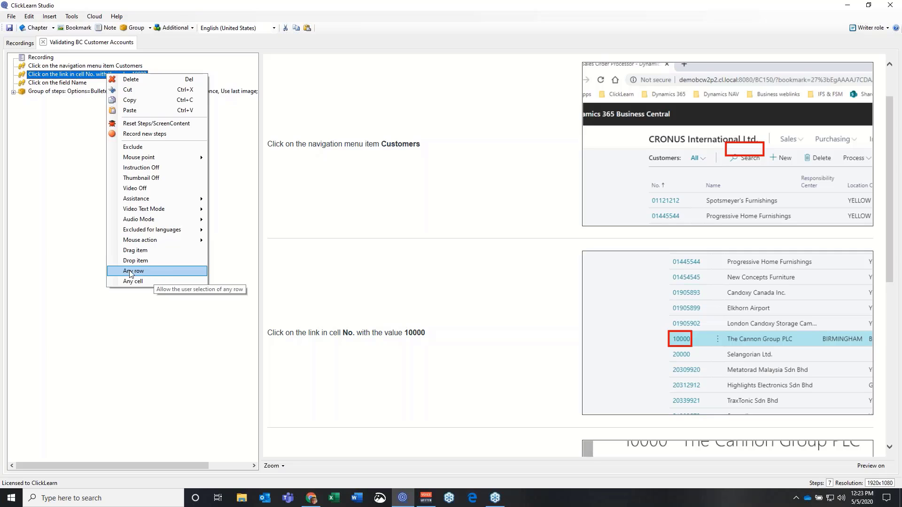
pyautogui.click(159, 270)
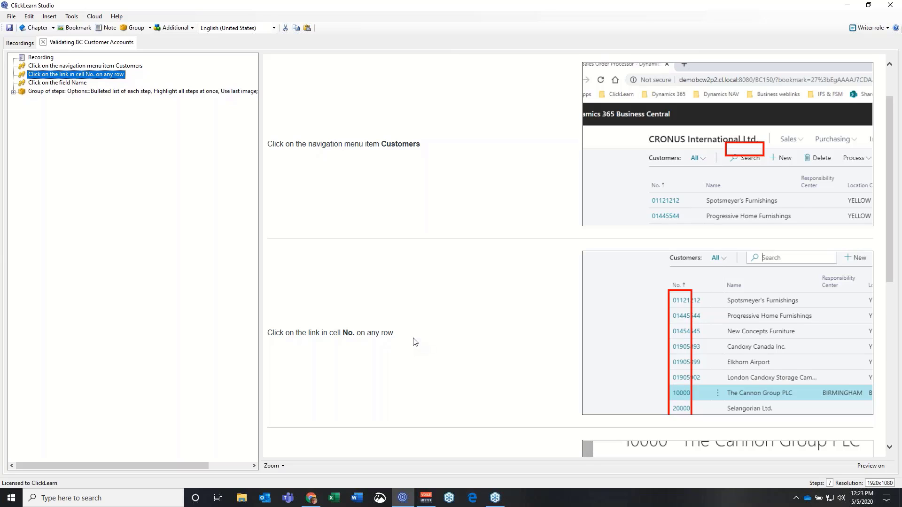
pyautogui.scroll(2, 415, 341)
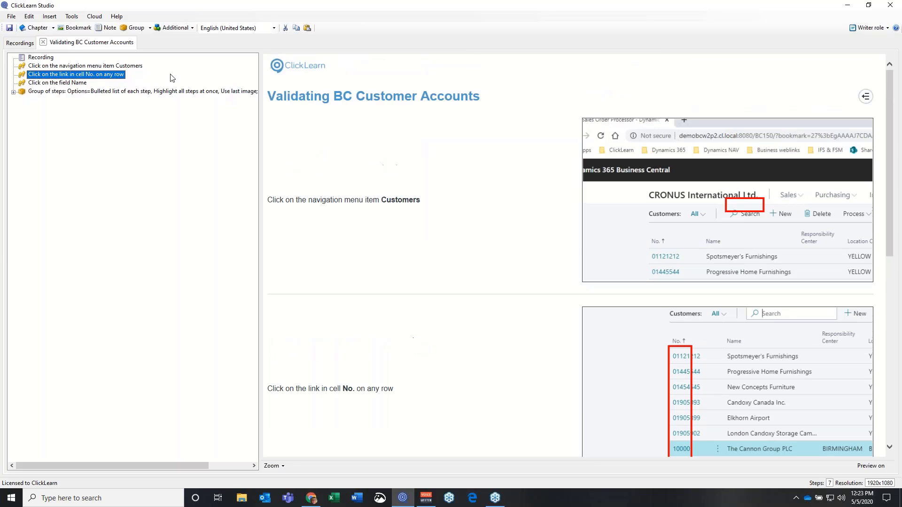
# Insert the bookmark 'Use this guide to complete the validation of a customer account.' before Customers
pyautogui.click(68, 66)
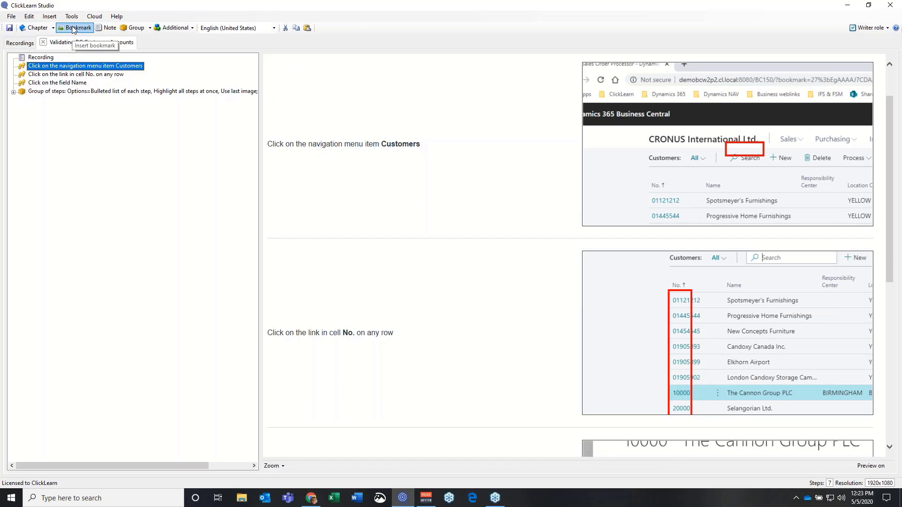
pyautogui.click(74, 27)
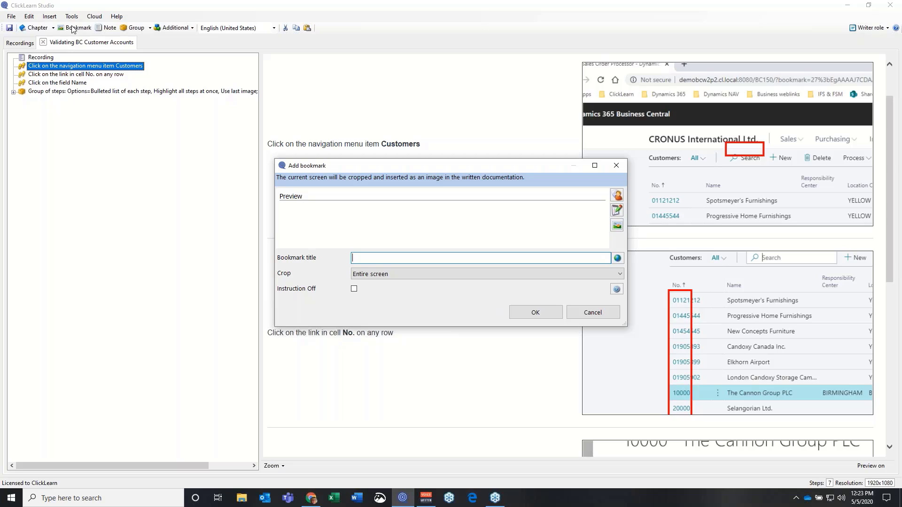
pyautogui.write('Use this gu')
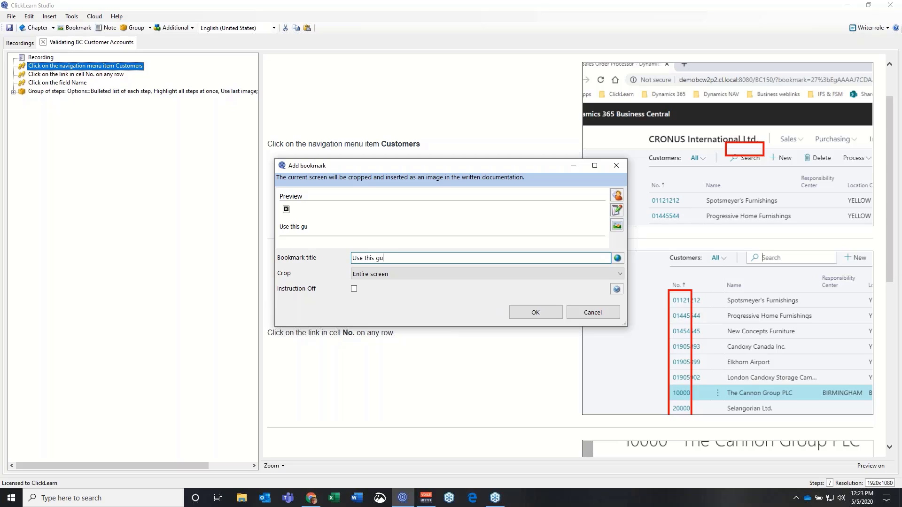
pyautogui.write('ide to complete the validation of')
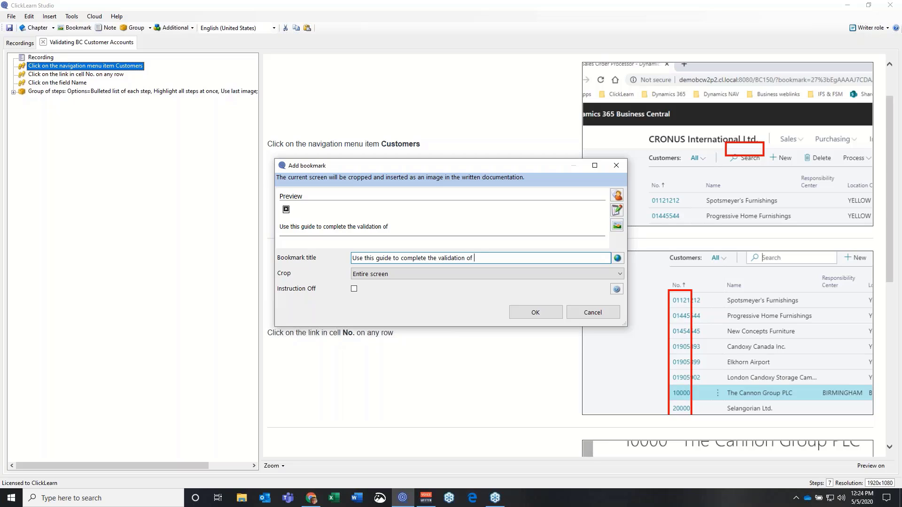
pyautogui.write(' a customer account.')
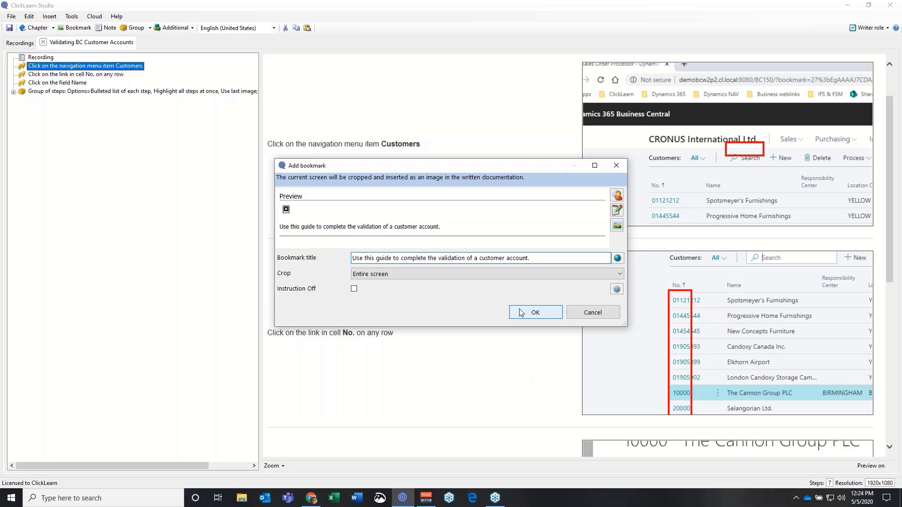
pyautogui.click(534, 313)
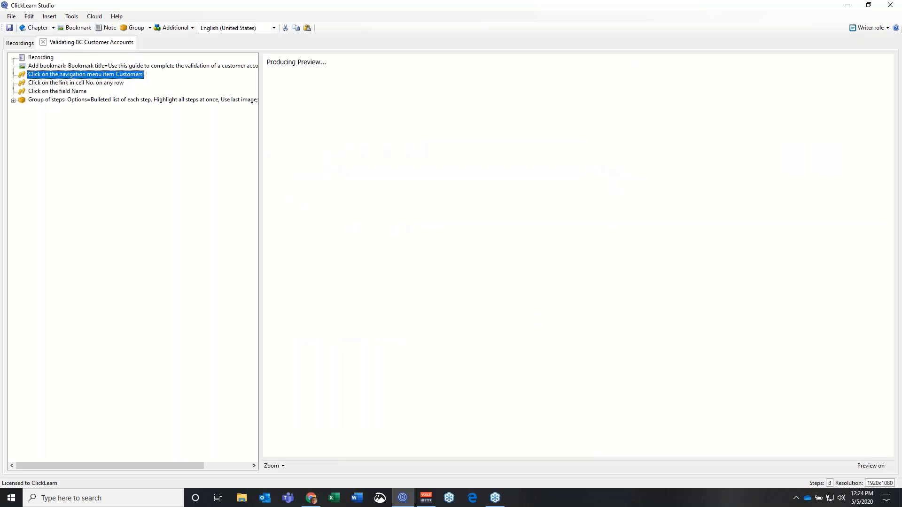
# Expand the bulleted field group and select the Email step inside it
pyautogui.scroll(-1, 534, 313)
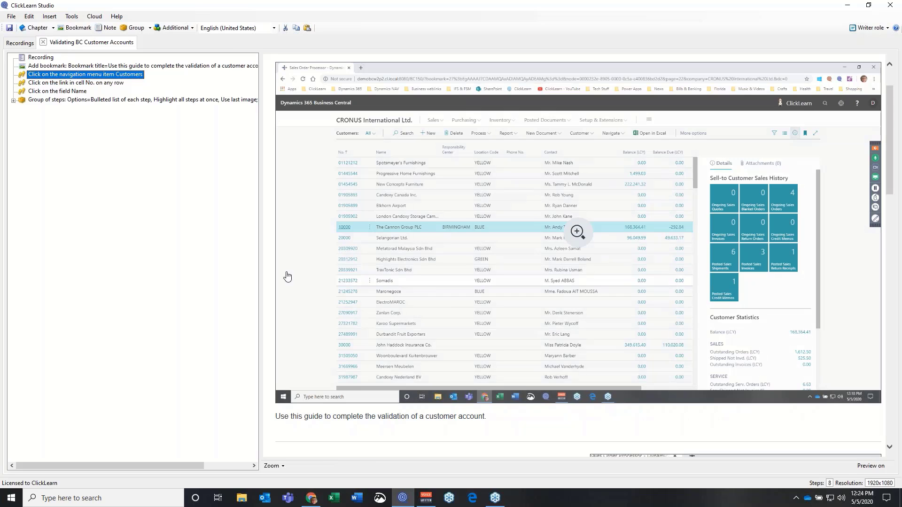
pyautogui.scroll(-4, 300, 275)
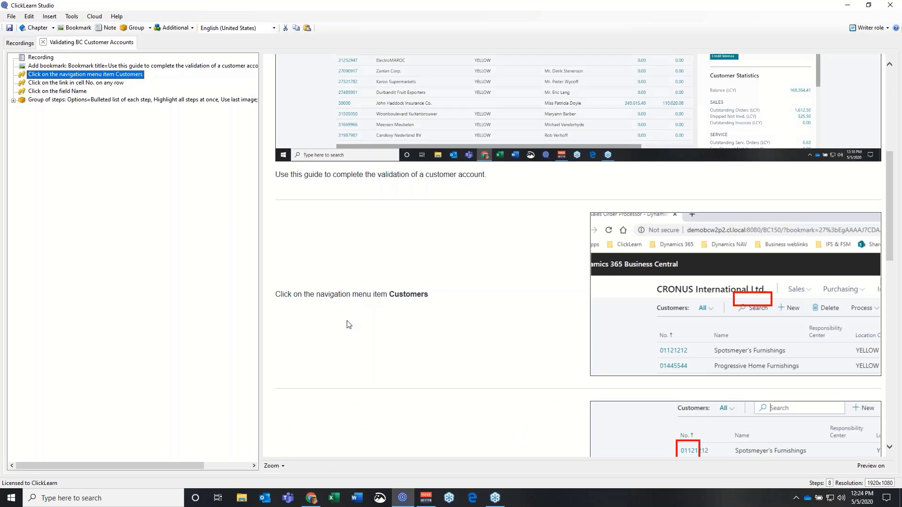
pyautogui.scroll(-10, 349, 324)
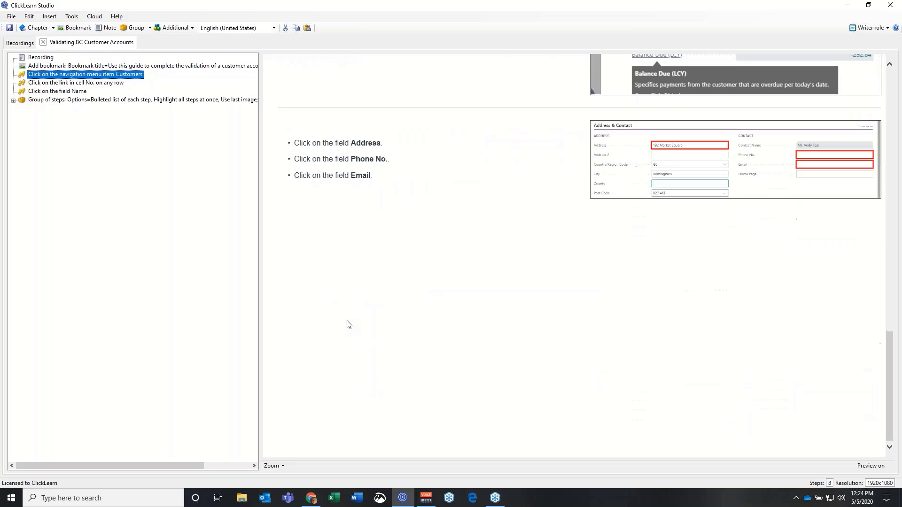
pyautogui.scroll(3, 349, 324)
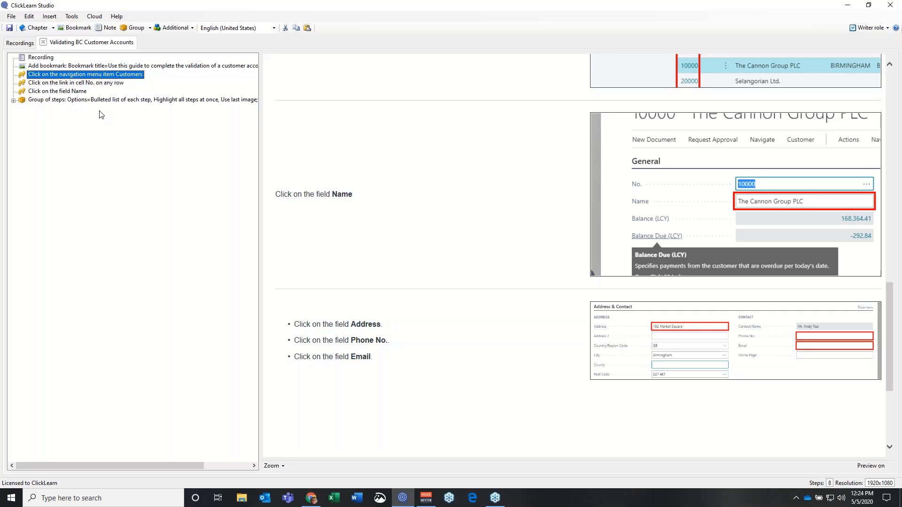
pyautogui.click(14, 101)
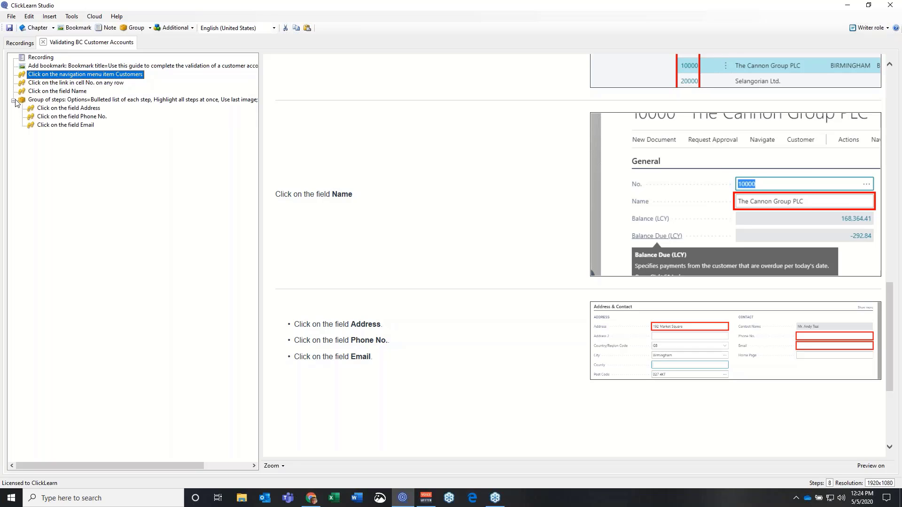
pyautogui.click(81, 126)
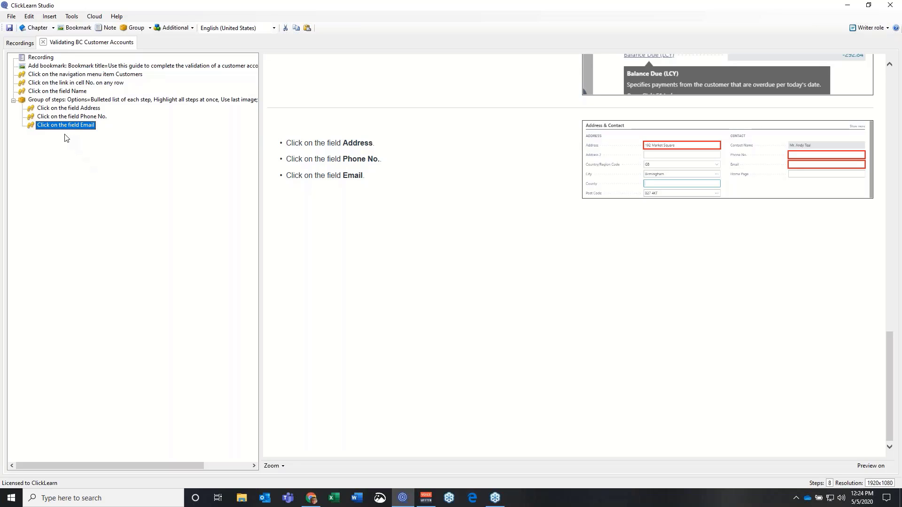
# Insert a note 'Remember to add a Country Code for international numbers.' ahead of the grouped Email step
pyautogui.click(108, 30)
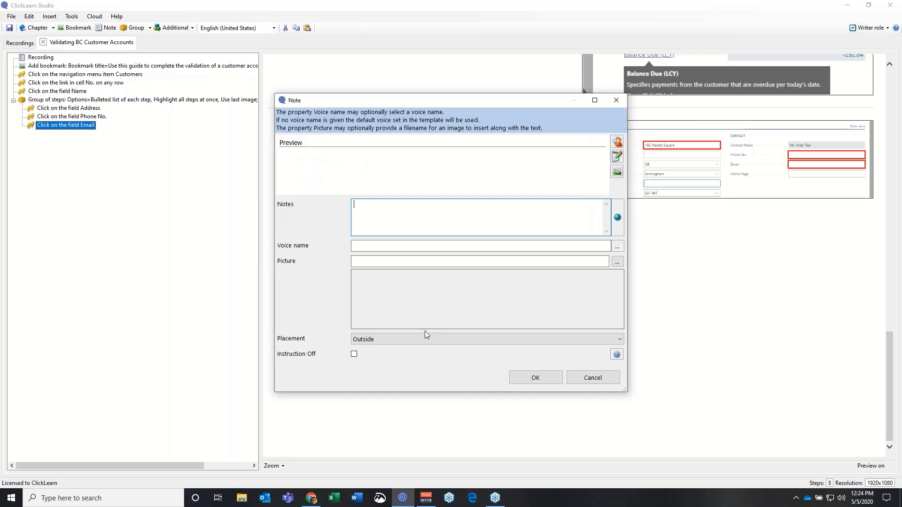
pyautogui.write('Remember to add a Count')
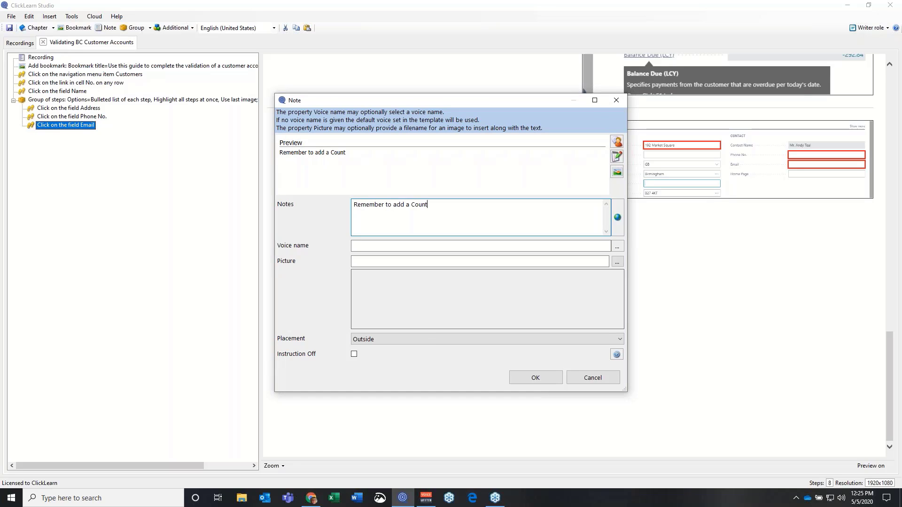
pyautogui.write('ry Code for in')
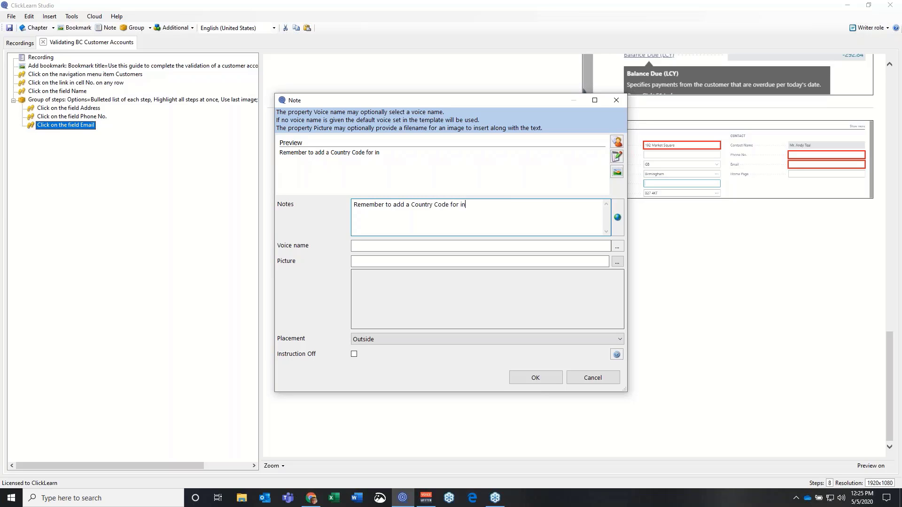
pyautogui.write('ternational numbers.')
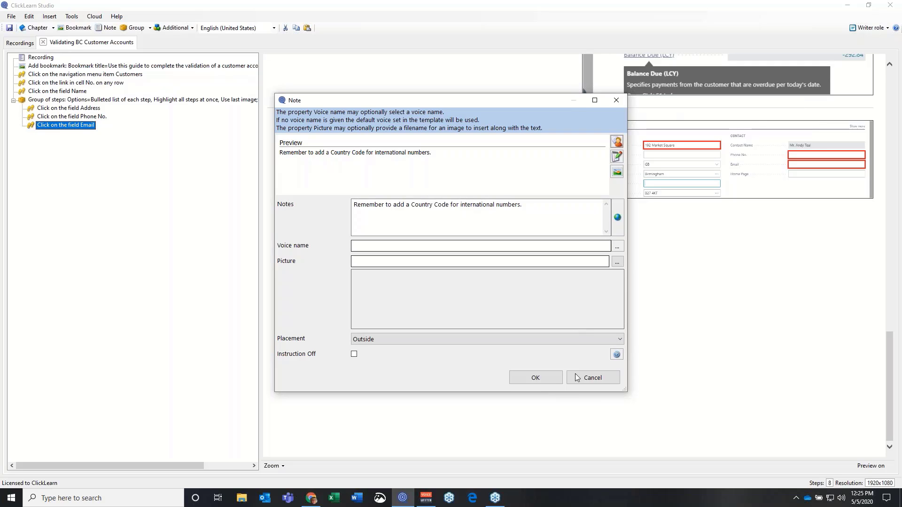
pyautogui.click(529, 379)
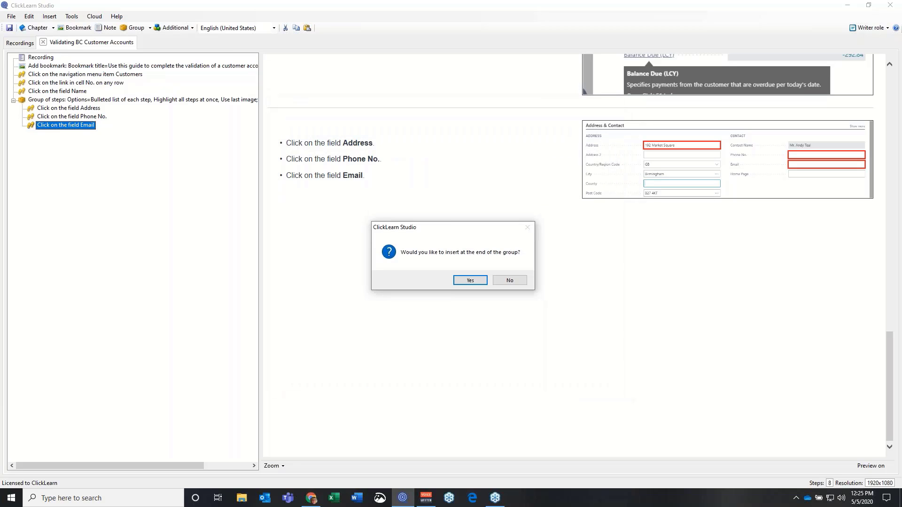
pyautogui.click(510, 281)
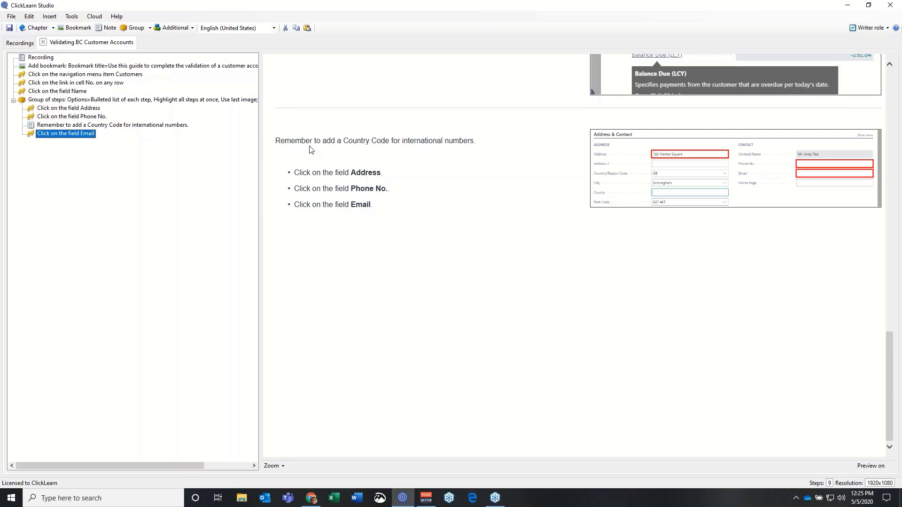
# Change the country-code note's placement to Keep with previous step so it sits under Phone No
pyautogui.doubleClick(93, 126)
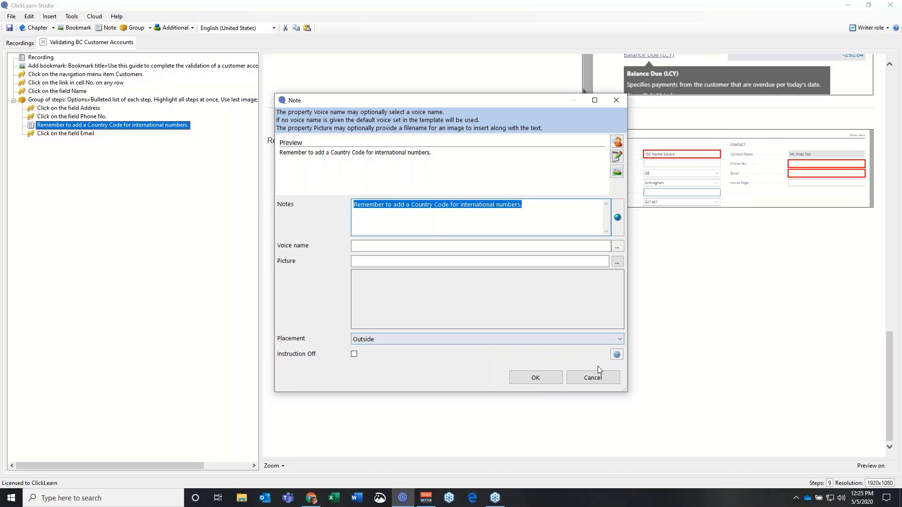
pyautogui.click(620, 339)
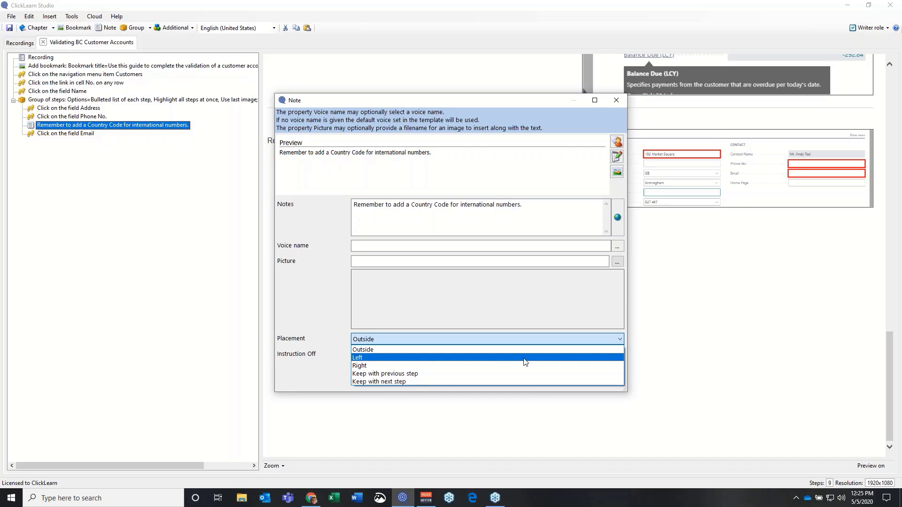
pyautogui.click(381, 374)
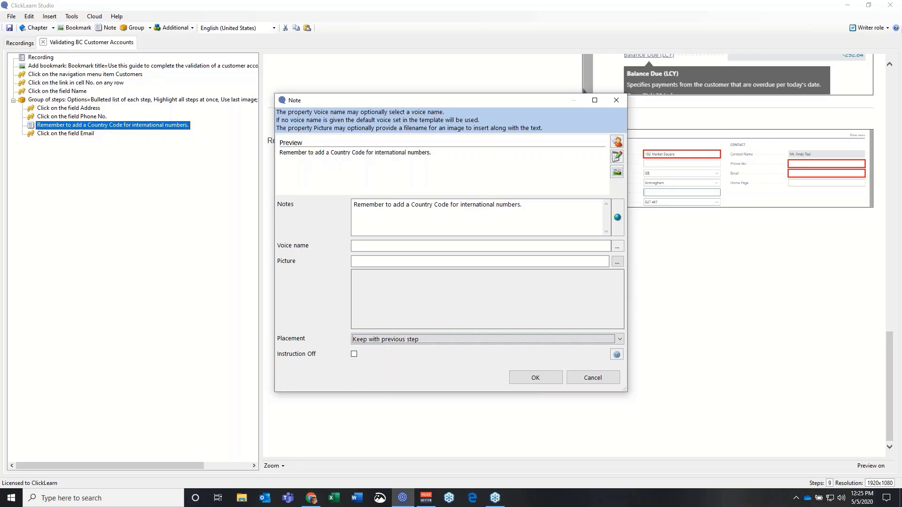
pyautogui.click(526, 379)
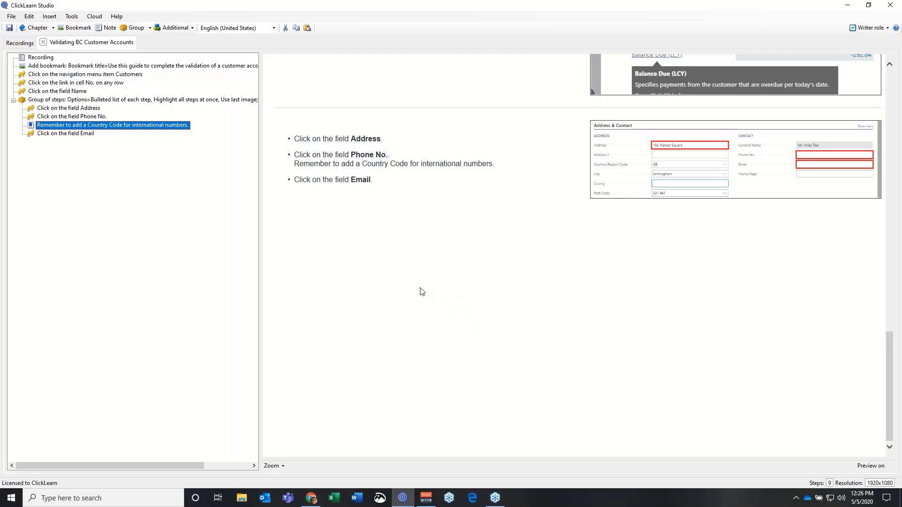
pyautogui.scroll(10, 307, 198)
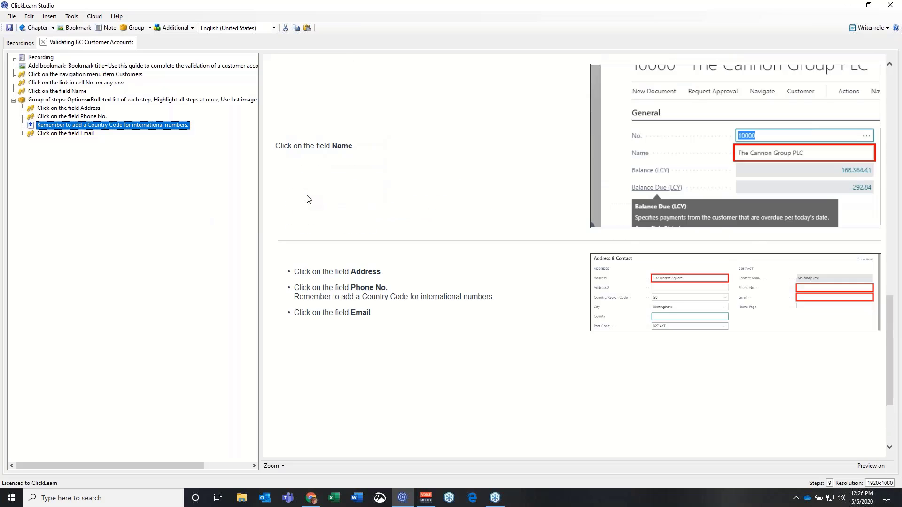
pyautogui.scroll(5, 308, 198)
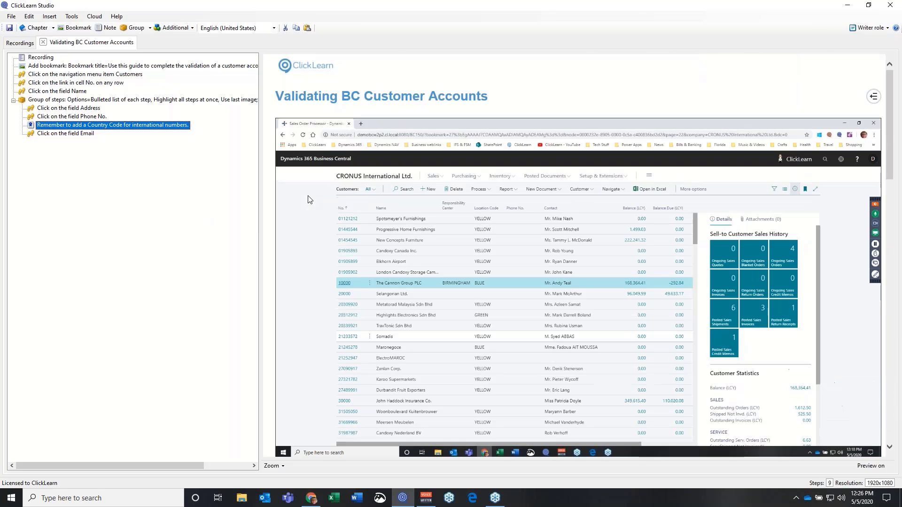
# Save and close the Validating BC Customer Accounts recording, then produce it in English (United States)
pyautogui.click(44, 42)
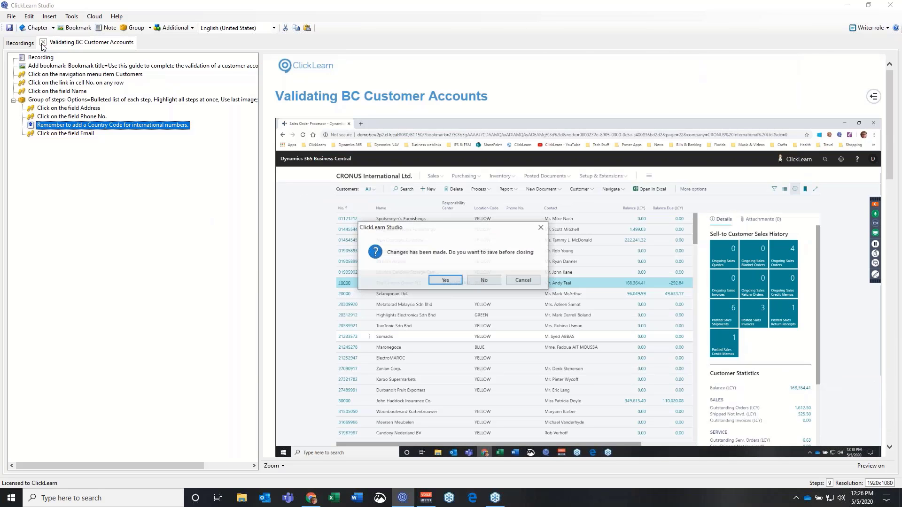
pyautogui.click(442, 281)
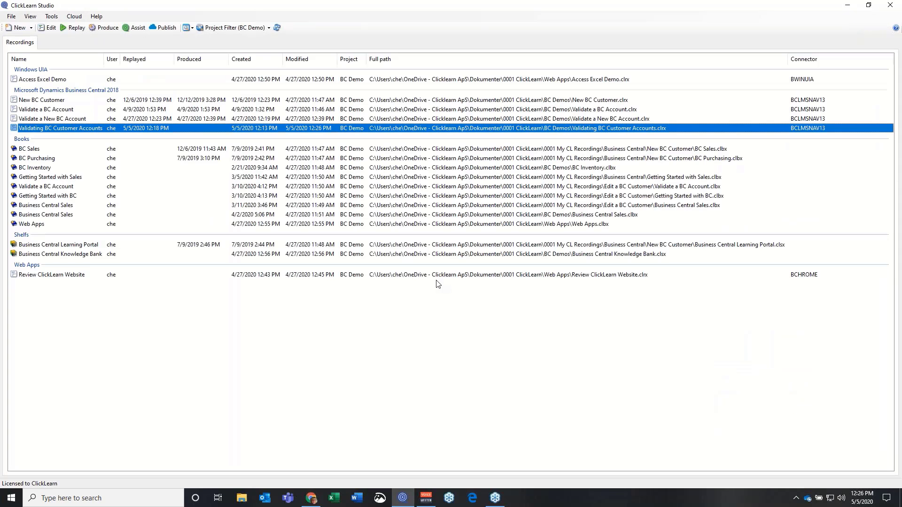
pyautogui.click(100, 29)
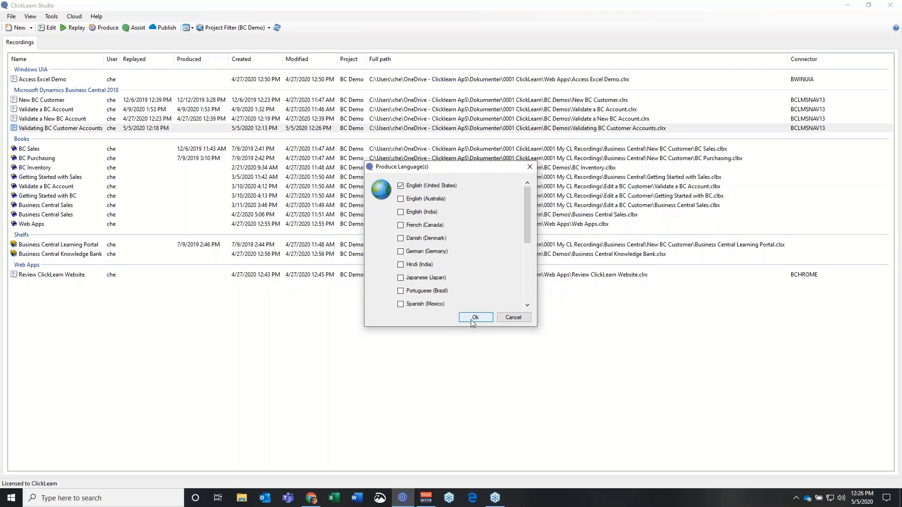
pyautogui.click(473, 319)
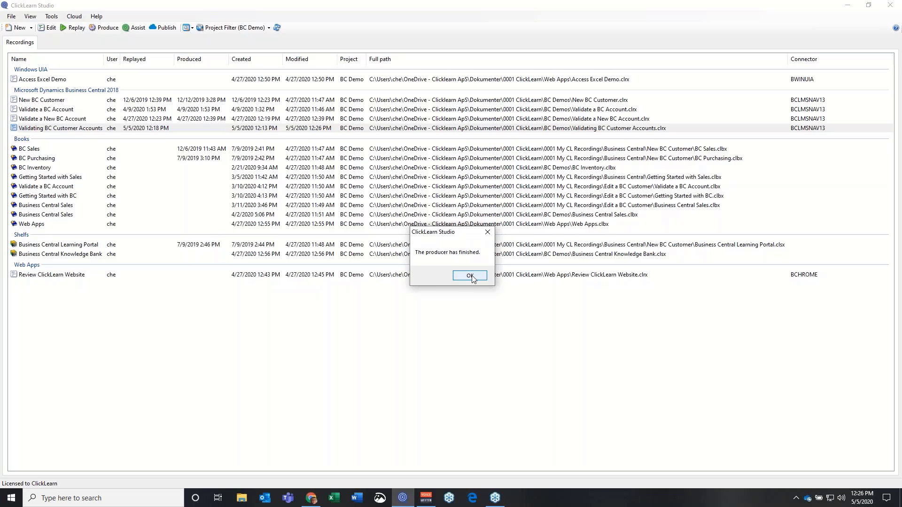
pyautogui.click(470, 276)
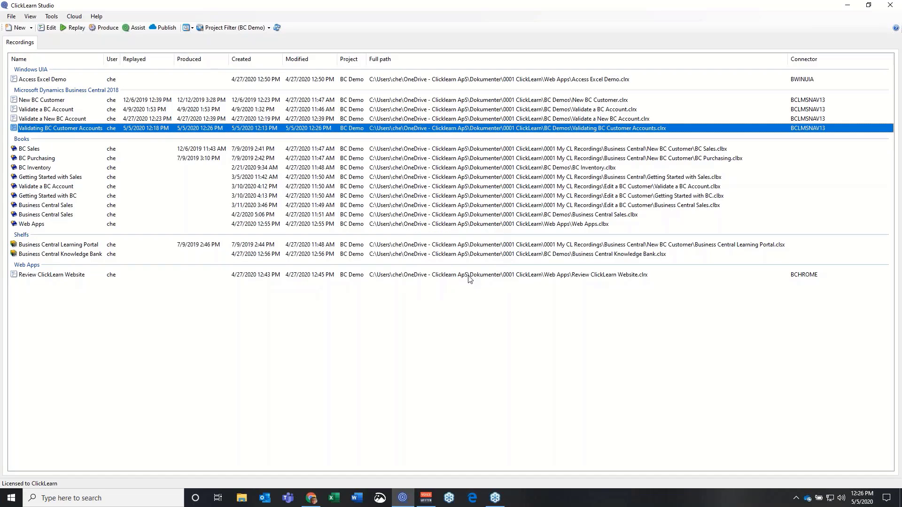
# View the produced guide as a web page and scroll through its steps and back to the top
pyautogui.click(29, 17)
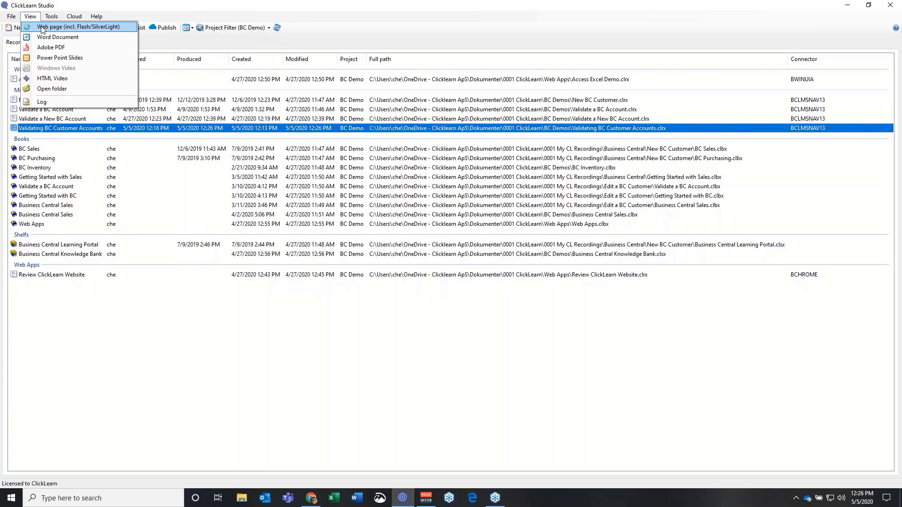
pyautogui.click(43, 28)
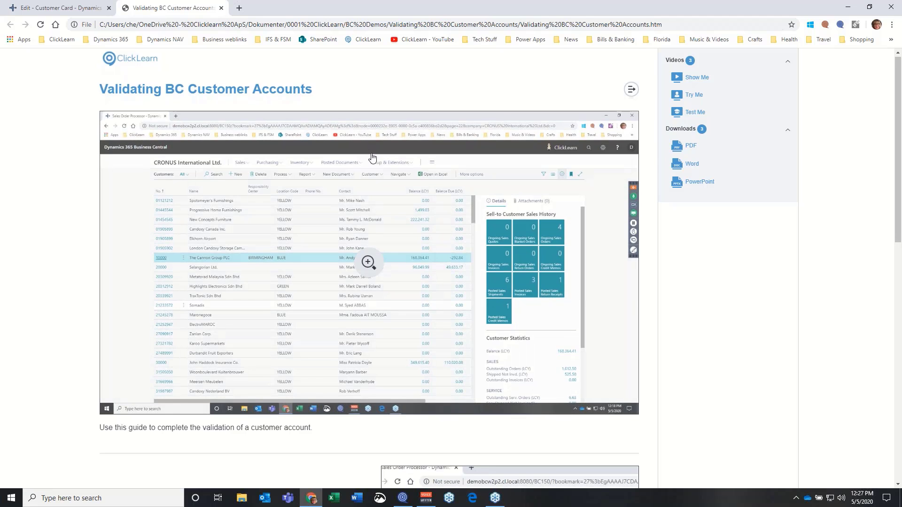
pyautogui.scroll(-8, 345, 181)
pyautogui.scroll(-4, 315, 217)
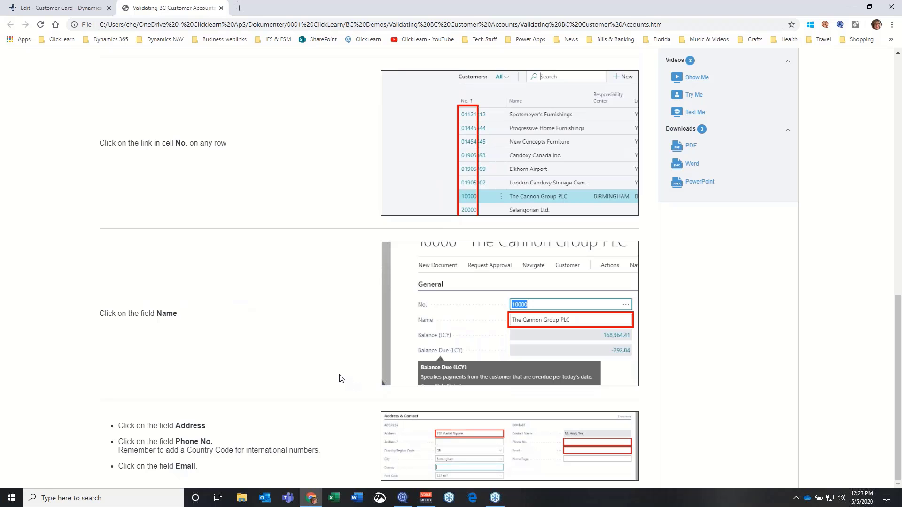
pyautogui.scroll(3, 341, 374)
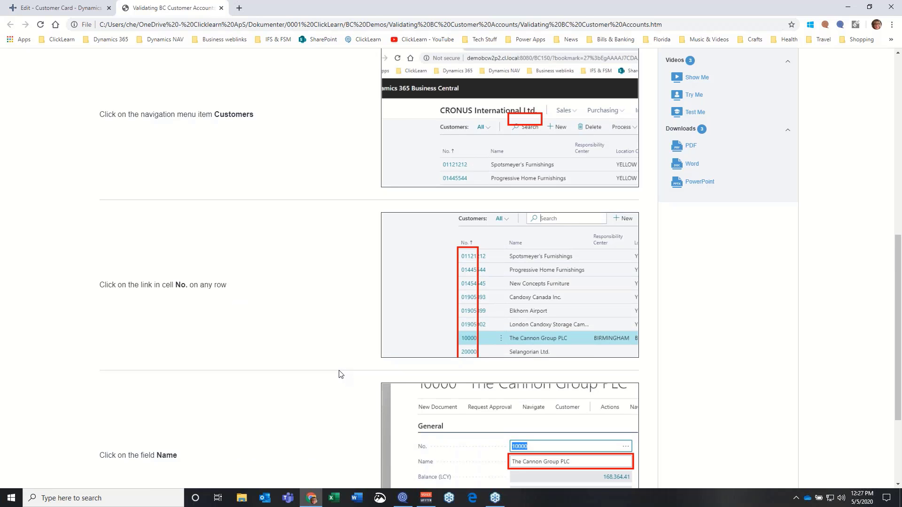
pyautogui.scroll(7, 341, 374)
pyautogui.scroll(2, 341, 374)
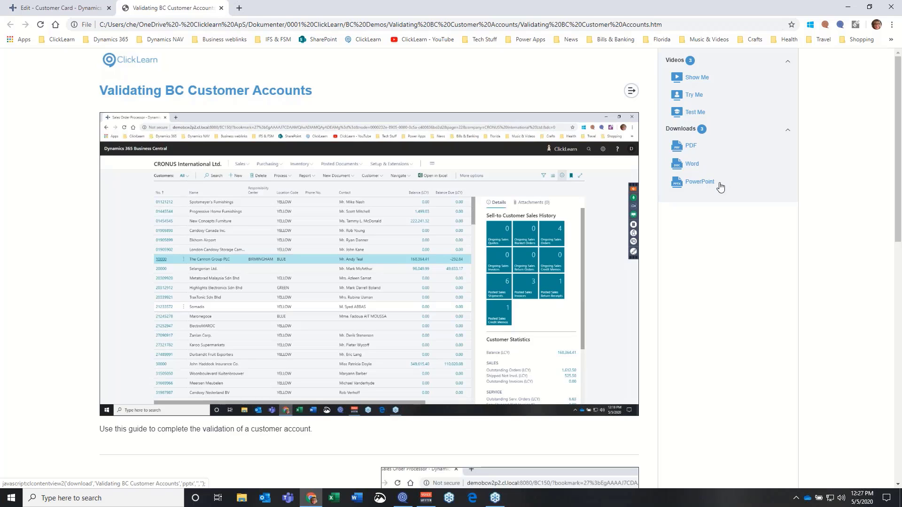
# Open the Word version of the guide, review it back up to page 1, and close Word
pyautogui.click(687, 165)
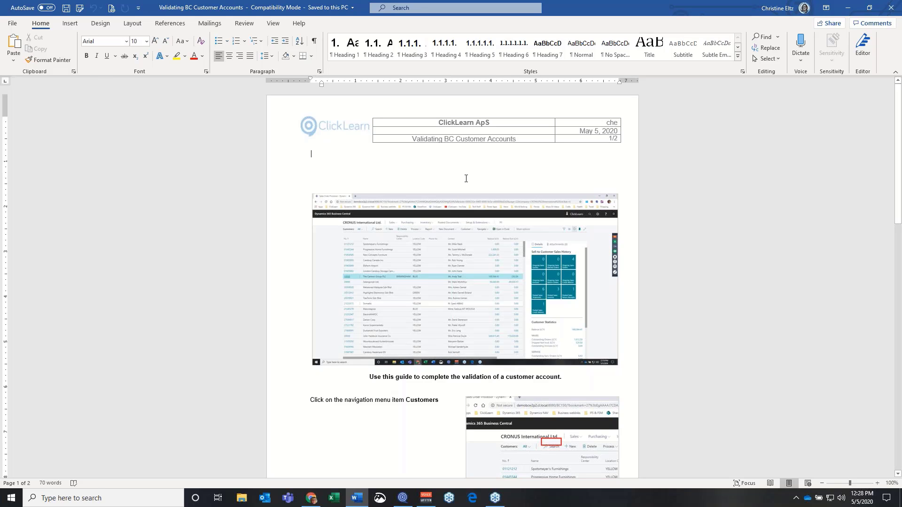
pyautogui.scroll(-3, 346, 265)
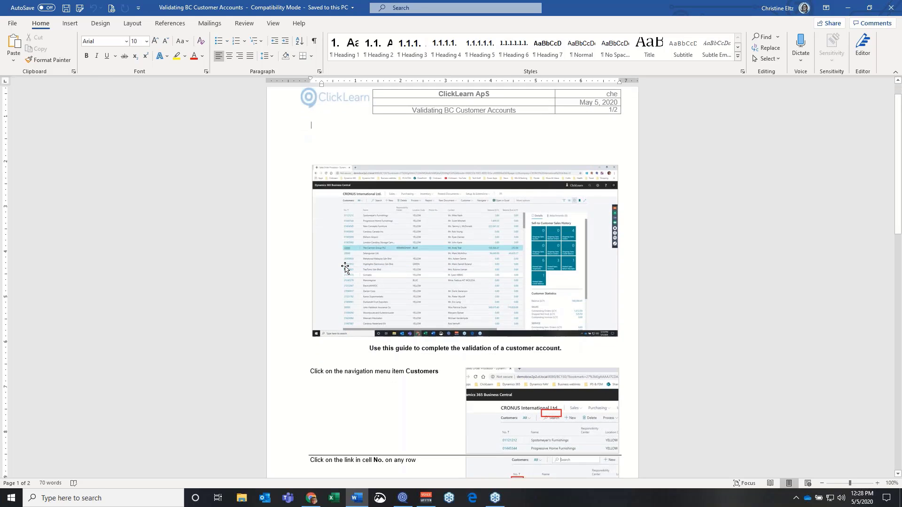
pyautogui.scroll(-10, 345, 267)
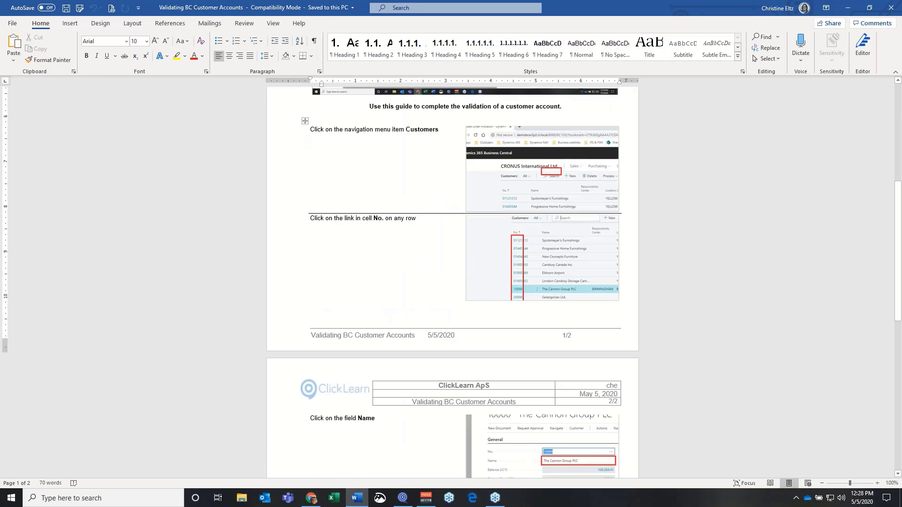
pyautogui.scroll(-12, 452, 281)
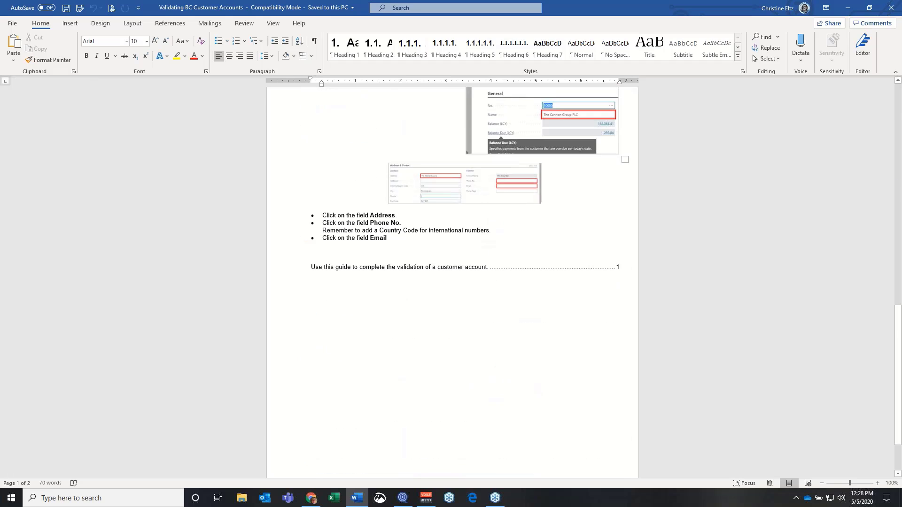
pyautogui.scroll(6, 401, 295)
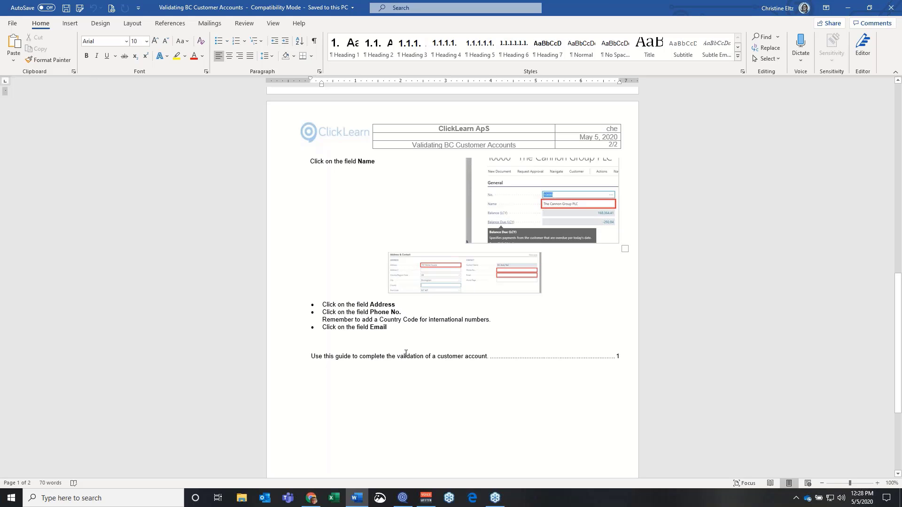
pyautogui.scroll(10, 406, 353)
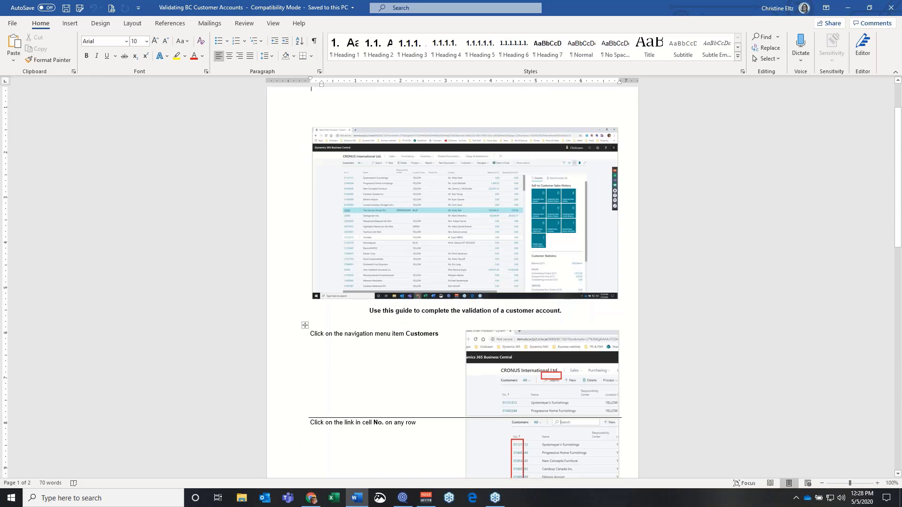
pyautogui.scroll(2, 406, 353)
pyautogui.click(890, 5)
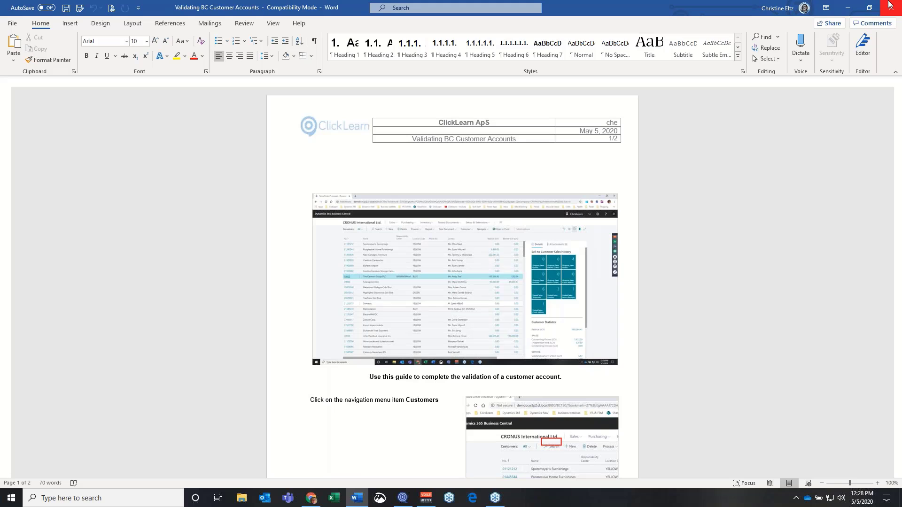
pyautogui.click(691, 145)
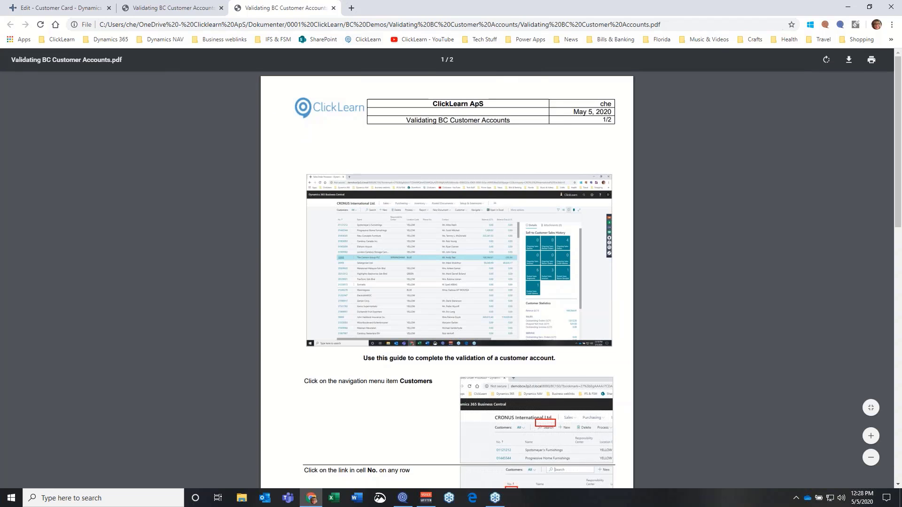
pyautogui.click(333, 8)
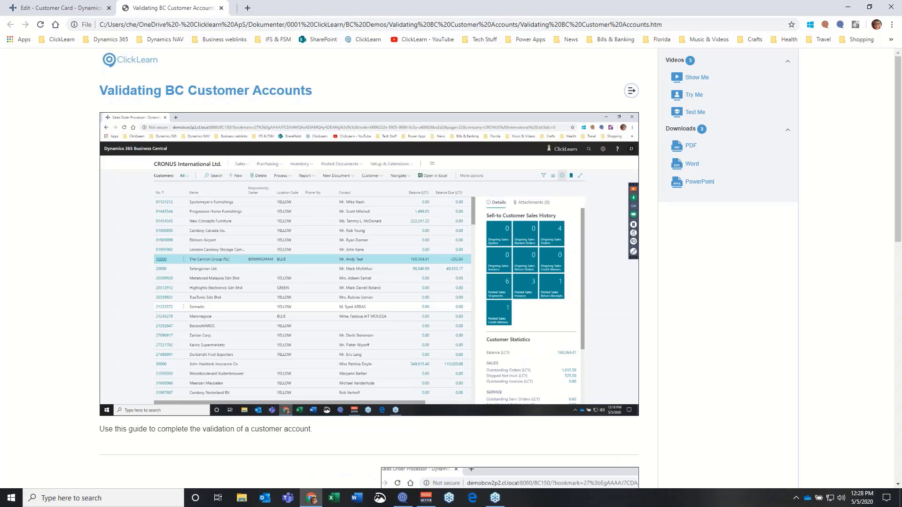
# Open the PowerPoint version of the guide and play its five-slide show to the end
pyautogui.click(700, 181)
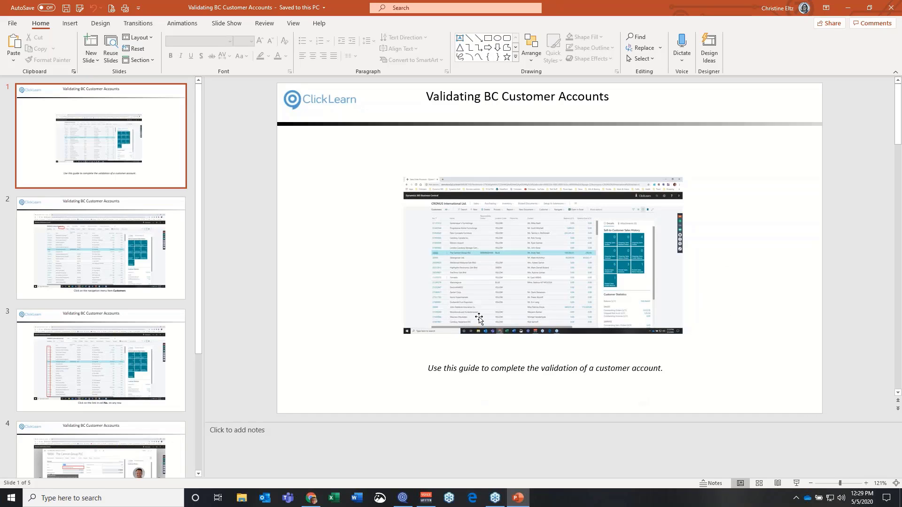
pyautogui.click(797, 483)
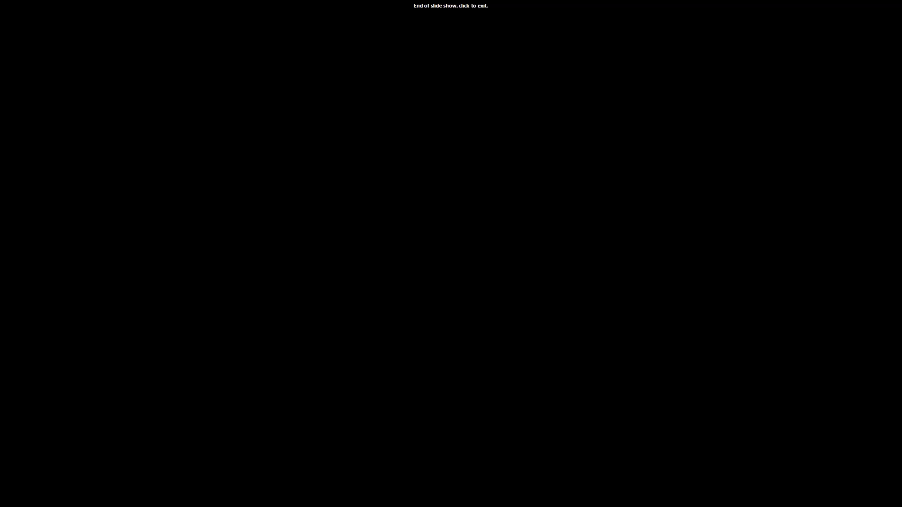
pyautogui.click(900, 222)
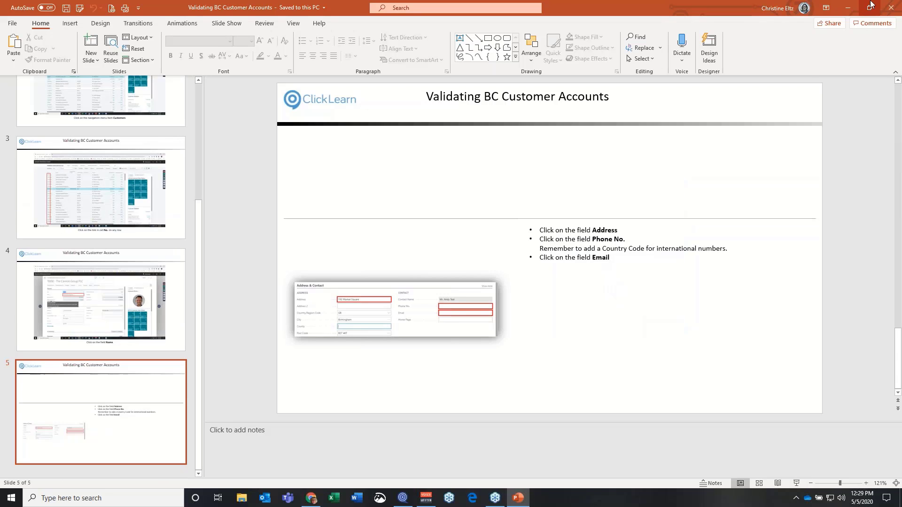
# Close PowerPoint and play the Show Me video with the sound muted
pyautogui.click(891, 8)
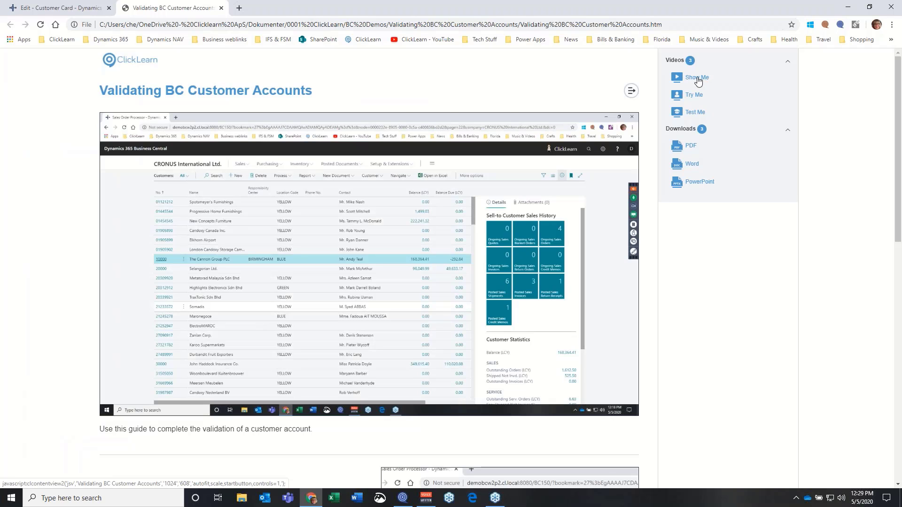
pyautogui.click(698, 79)
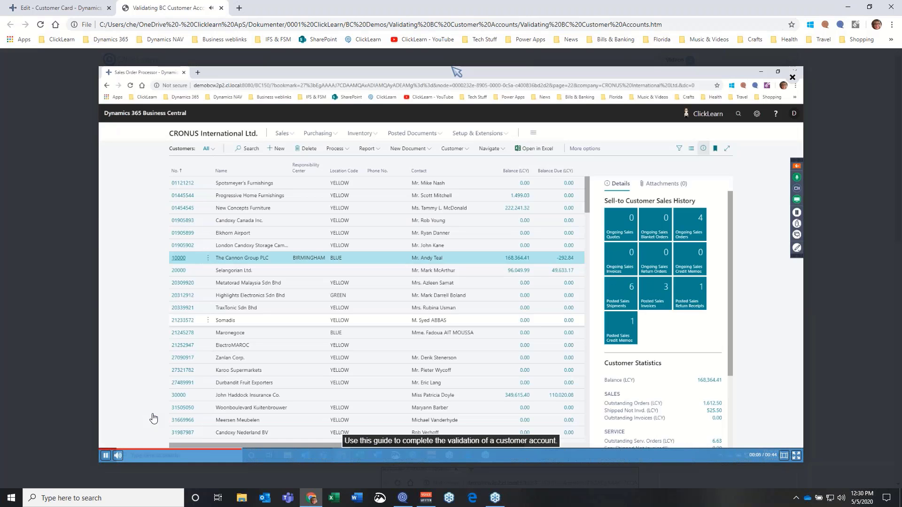
pyautogui.click(119, 456)
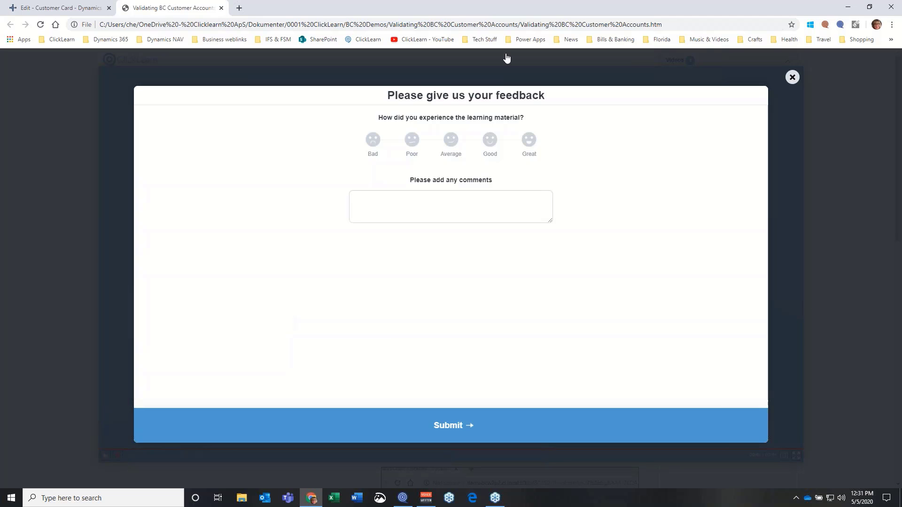
# Rate the material Great with the comment 'Very clear instructions.' and submit it
pyautogui.click(528, 140)
pyautogui.click(489, 206)
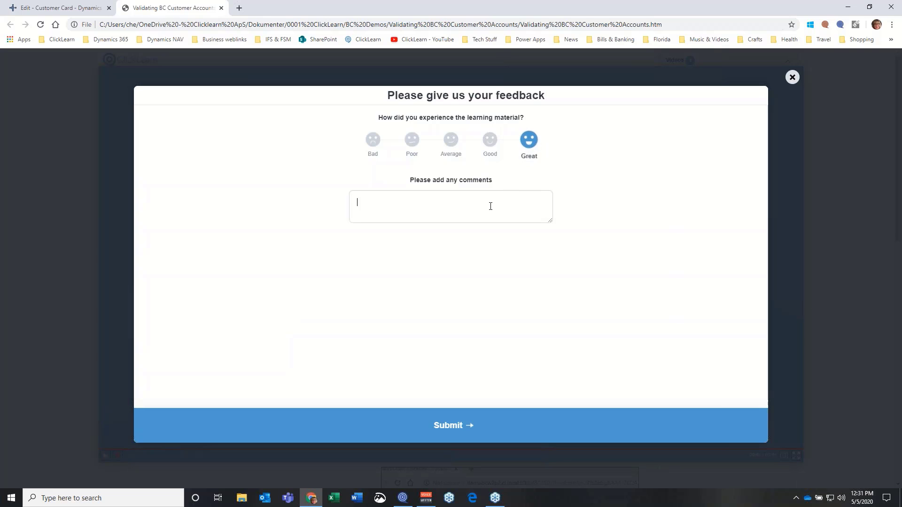
pyautogui.write('Very clear instructions.')
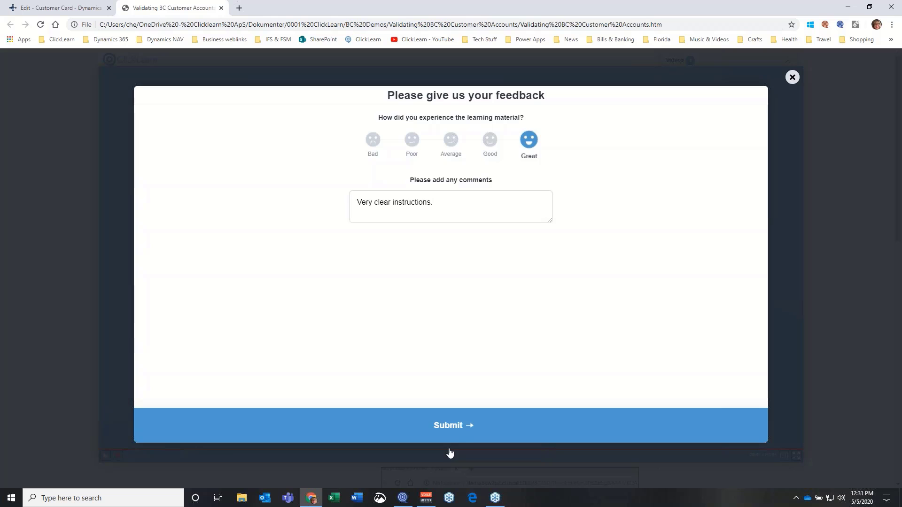
pyautogui.click(449, 427)
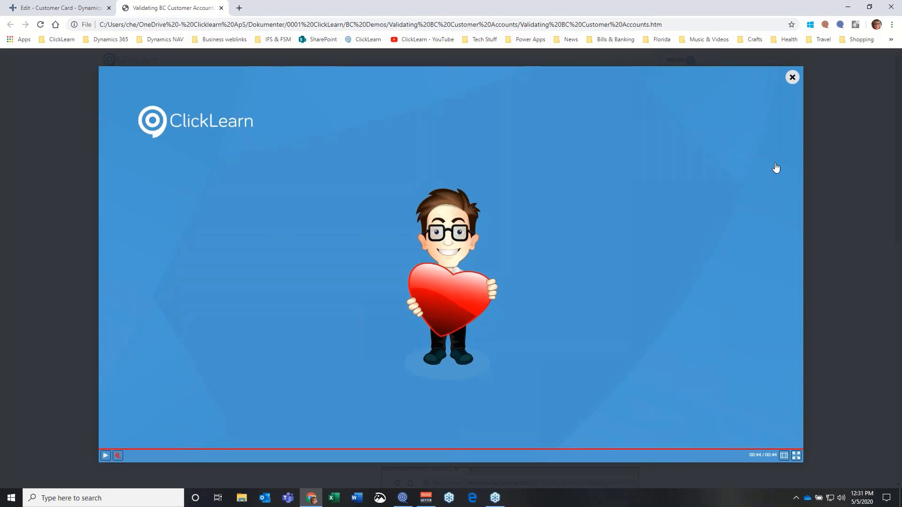
# Complete the muted Try Me walkthrough through the customer link, Phone No. and Email steps, skipping feedback
pyautogui.click(793, 77)
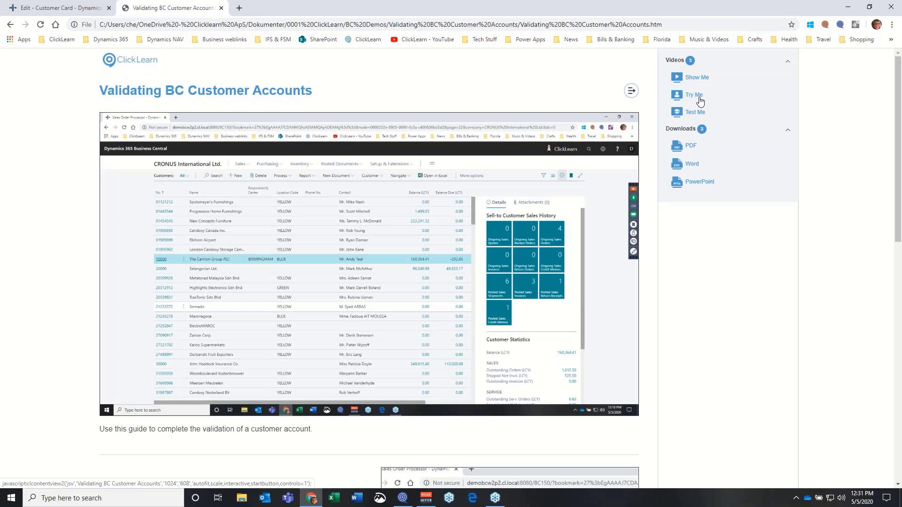
pyautogui.click(700, 100)
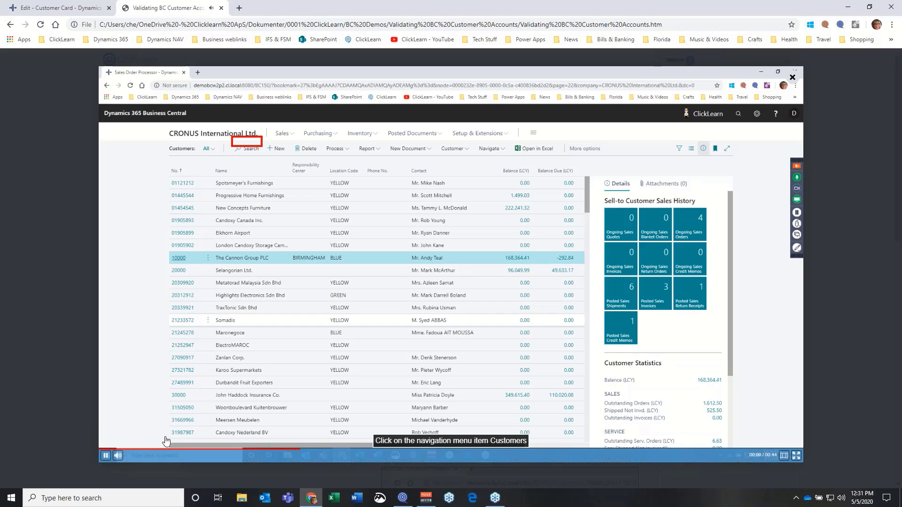
pyautogui.click(118, 455)
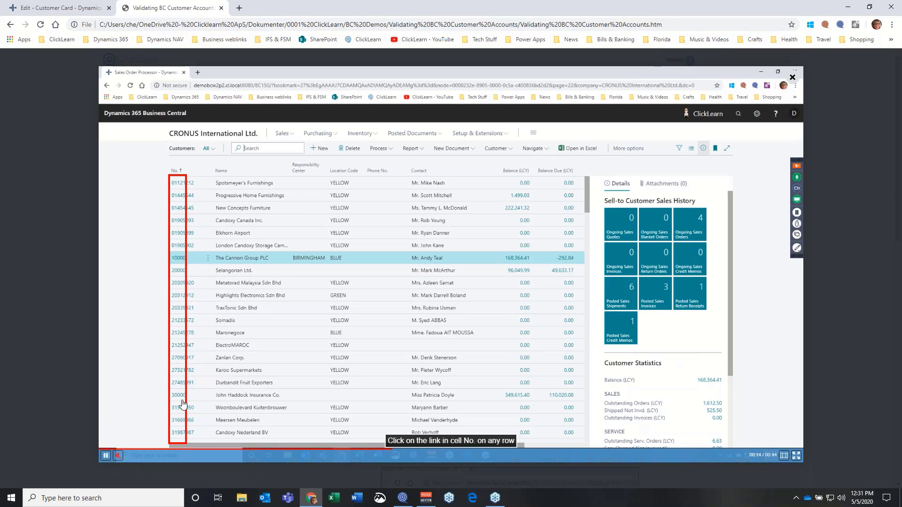
pyautogui.click(178, 362)
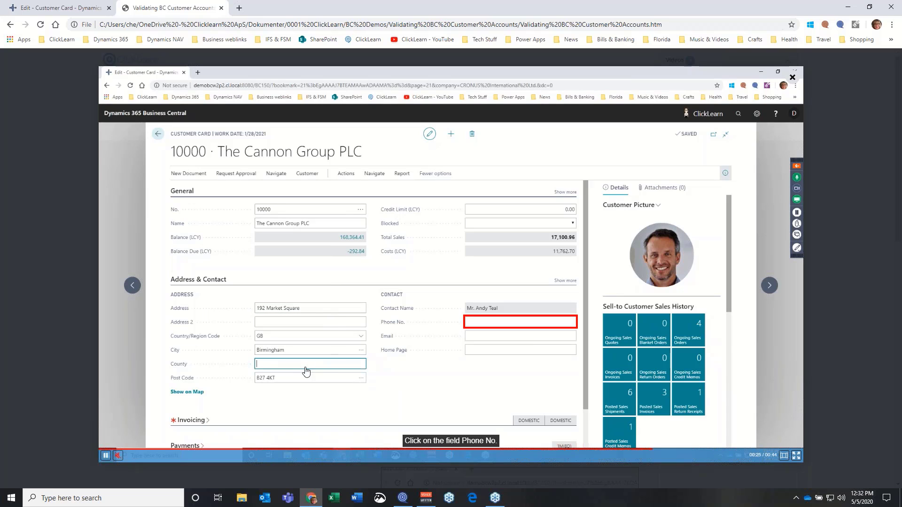
pyautogui.click(516, 325)
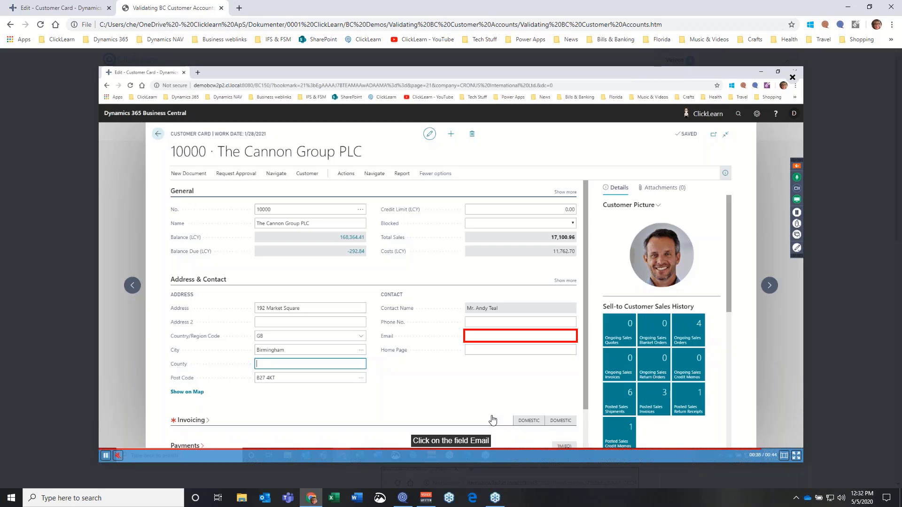
pyautogui.click(508, 344)
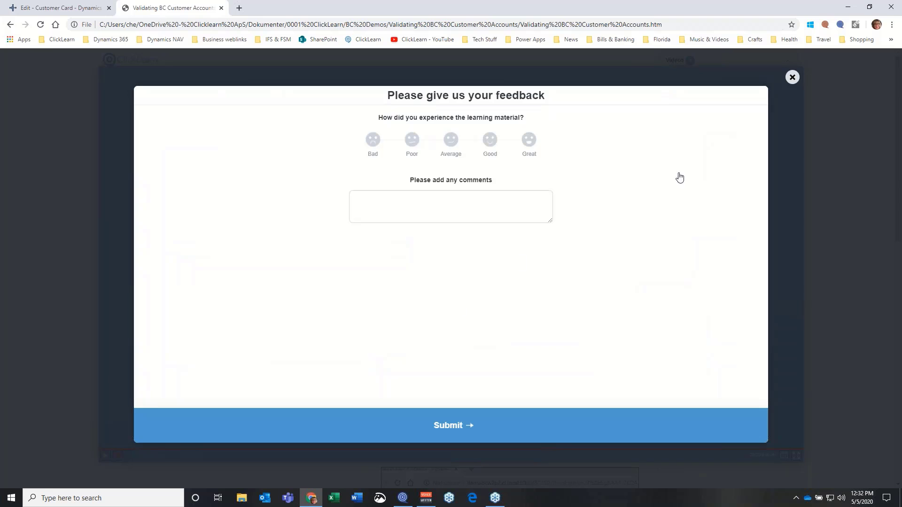
pyautogui.click(792, 78)
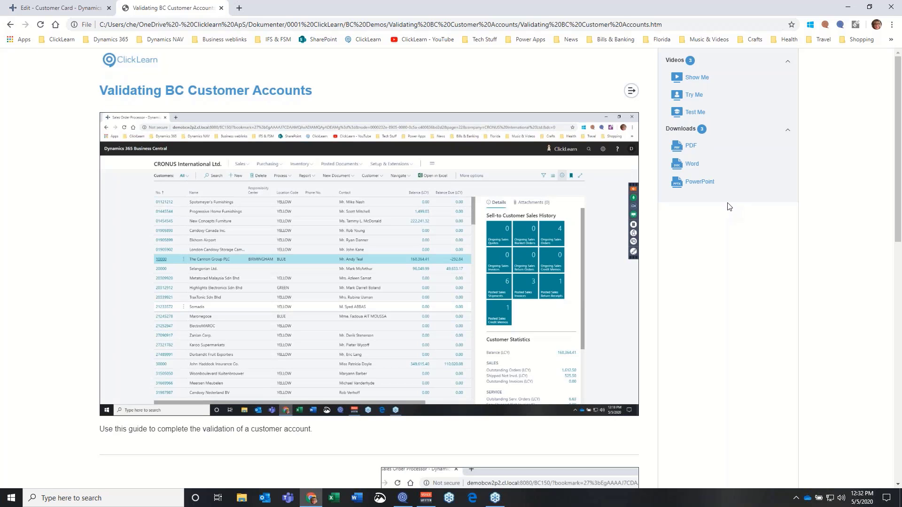
# Take the muted Test Me test through the final Email step, scoring 25/30 points (83%)
pyautogui.click(690, 114)
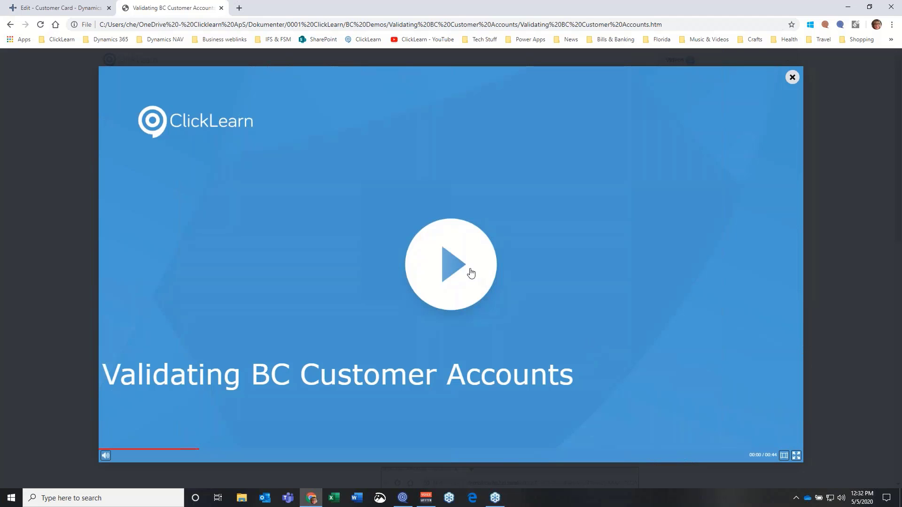
pyautogui.click(470, 271)
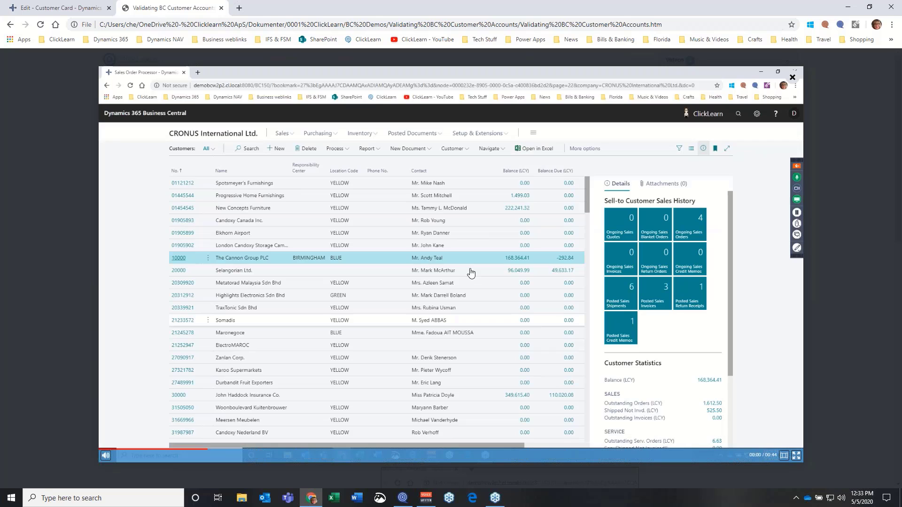
pyautogui.click(106, 455)
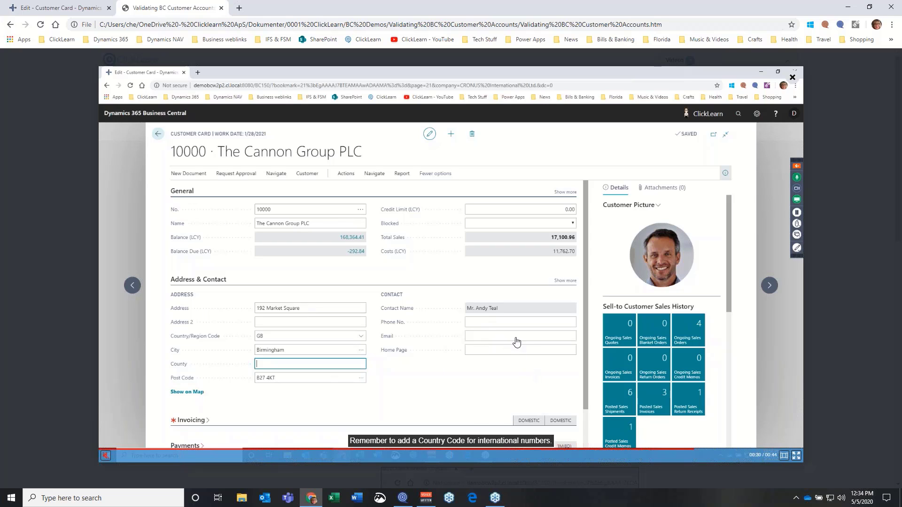
pyautogui.click(480, 341)
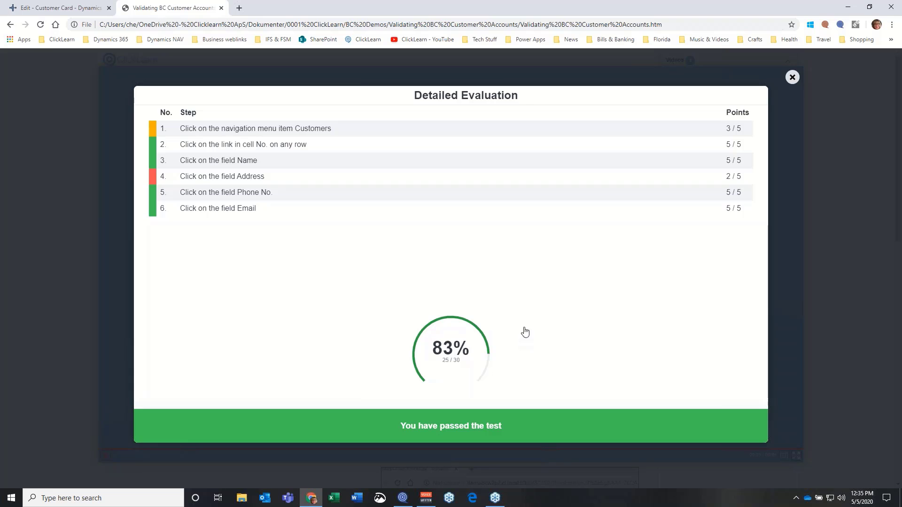
# Close the 83% Detailed Evaluation and the Validating BC Customer Accounts guide tab
pyautogui.click(793, 78)
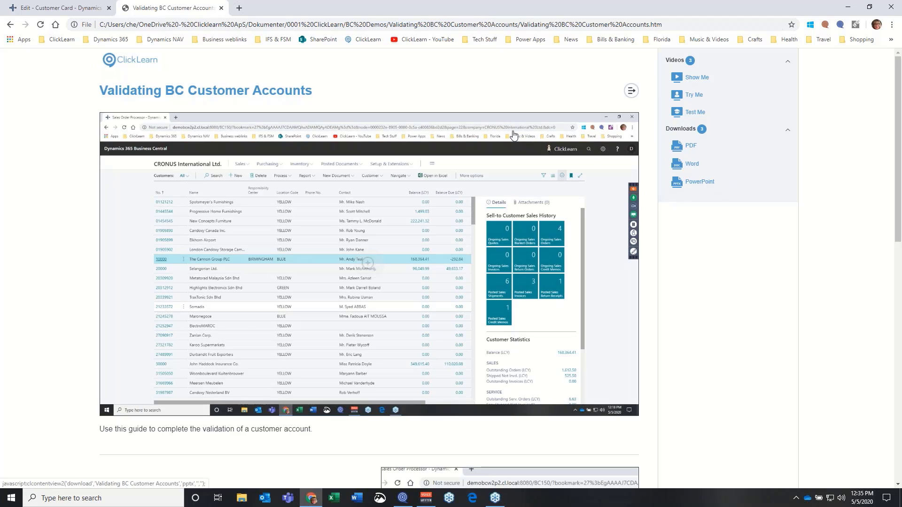
pyautogui.click(221, 7)
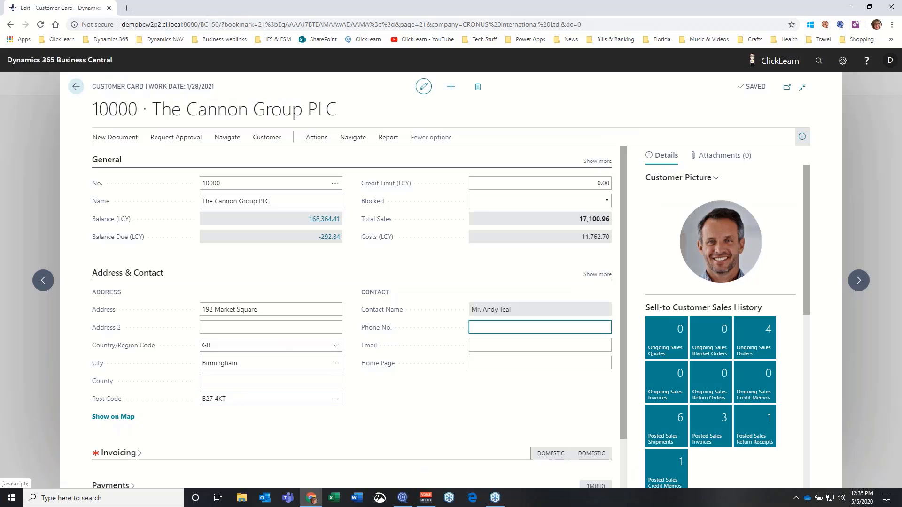
# Go back from The Cannon Group PLC customer card to the Sales Order Processor Role Center
pyautogui.click(76, 88)
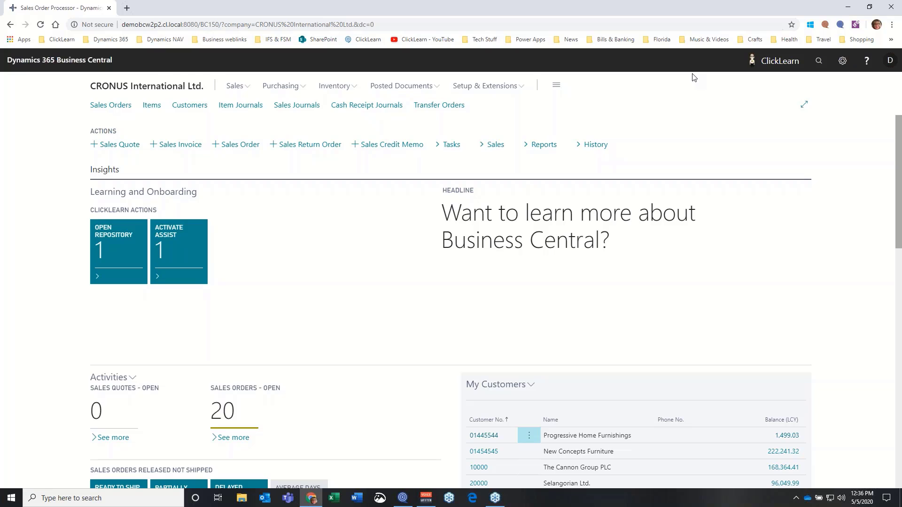
# Open ClickLearn Assist and browse BC Sample Inside Help > Onboarding to the Change customer in BC guide
pyautogui.click(752, 59)
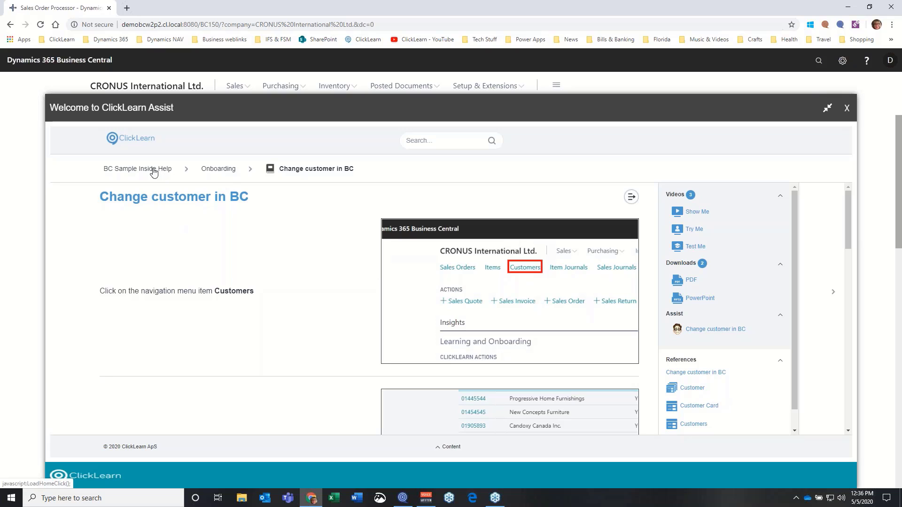
pyautogui.click(205, 174)
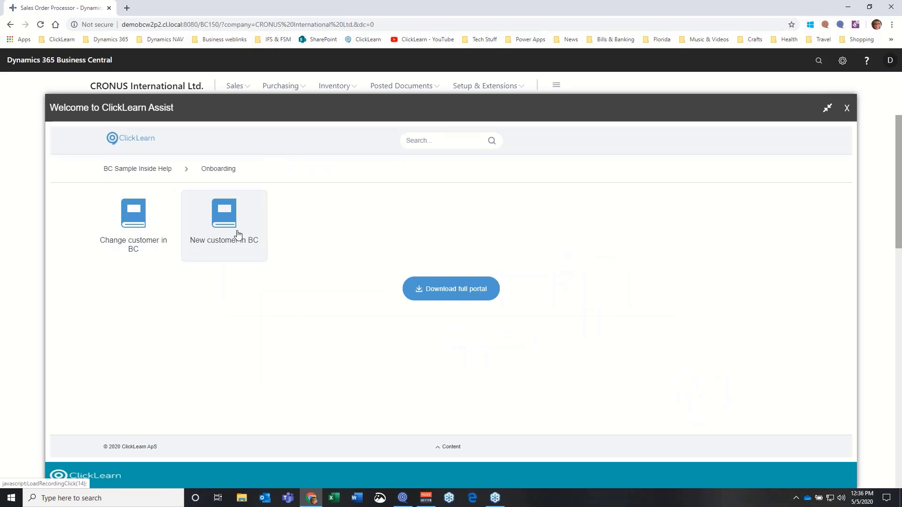
pyautogui.click(160, 174)
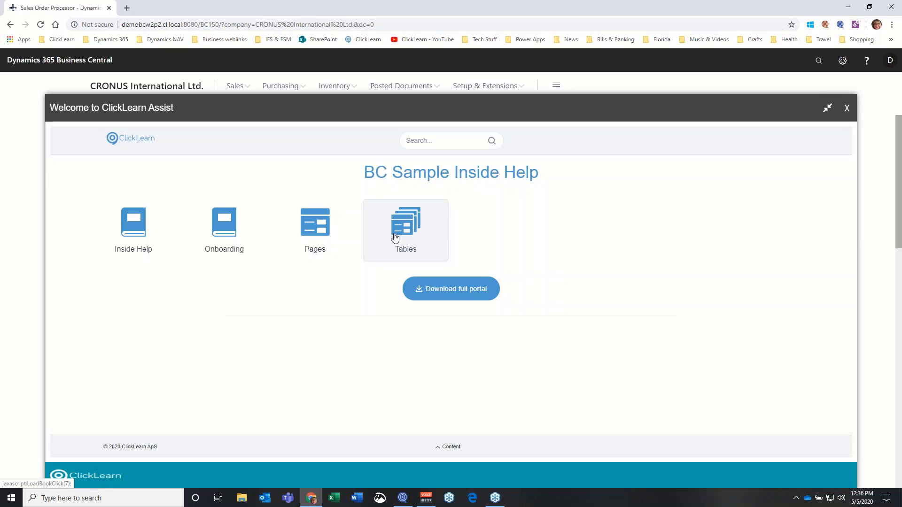
pyautogui.click(215, 232)
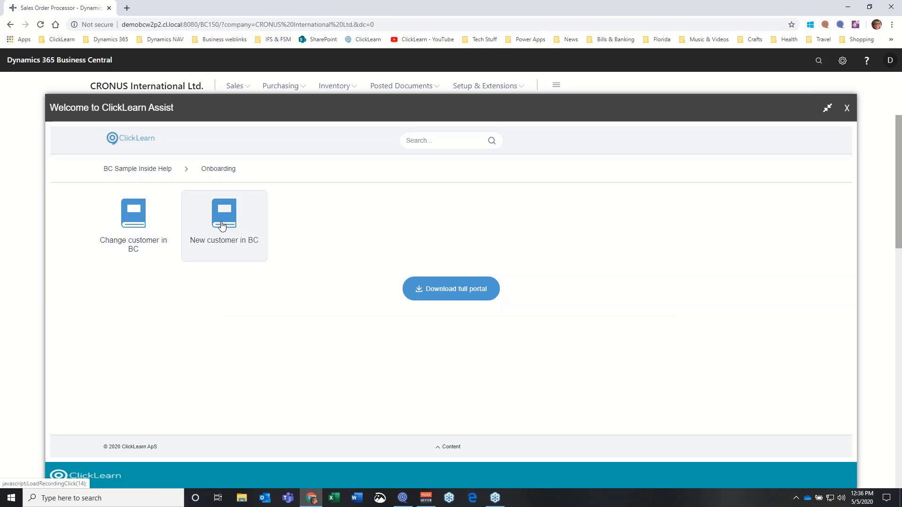
pyautogui.click(145, 230)
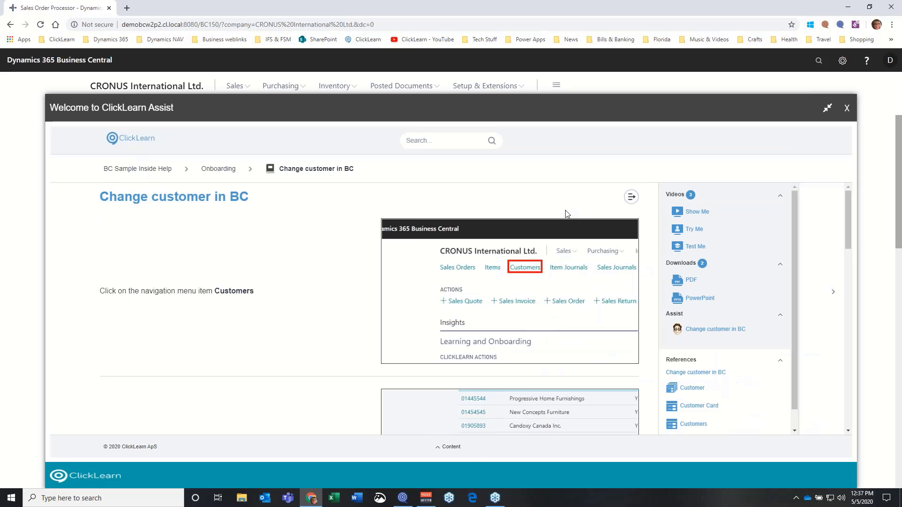
# Start the Change customer in BC walkthrough, open Customers and pick customer 10000, The Cannon Group PLC
pyautogui.click(715, 330)
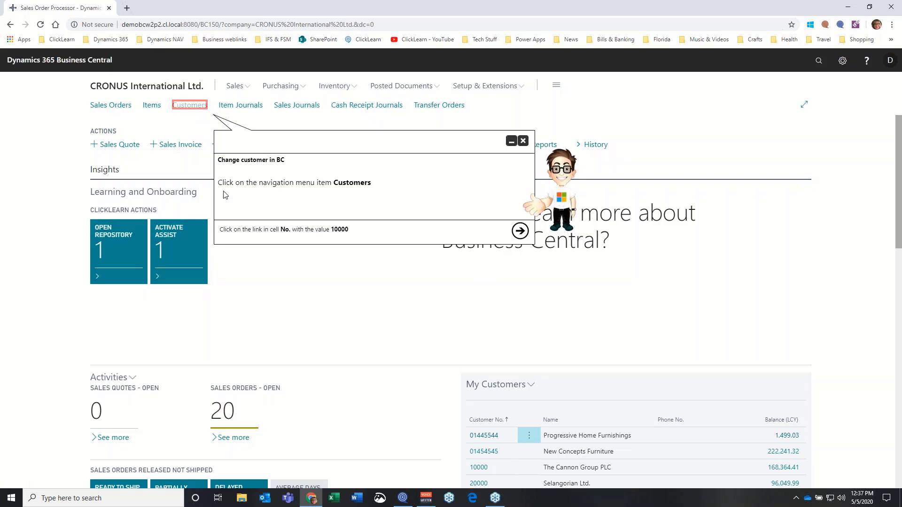
pyautogui.click(189, 106)
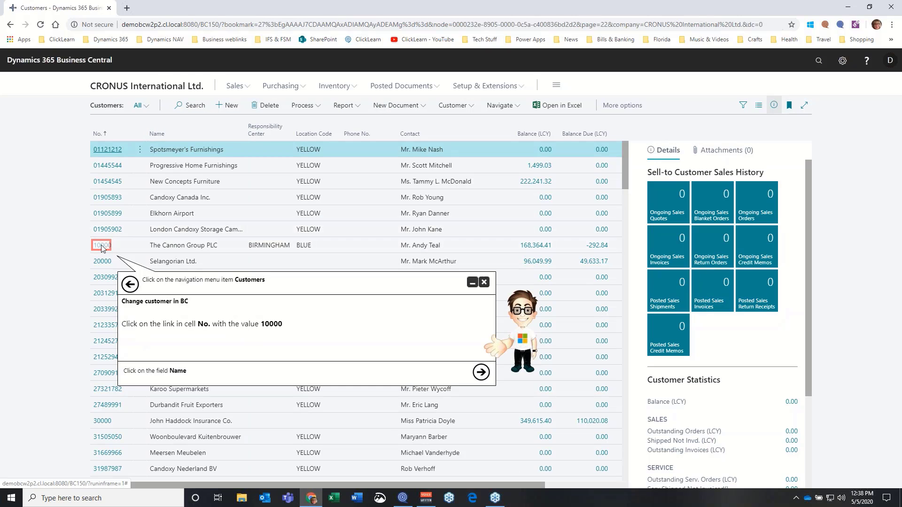
pyautogui.click(101, 244)
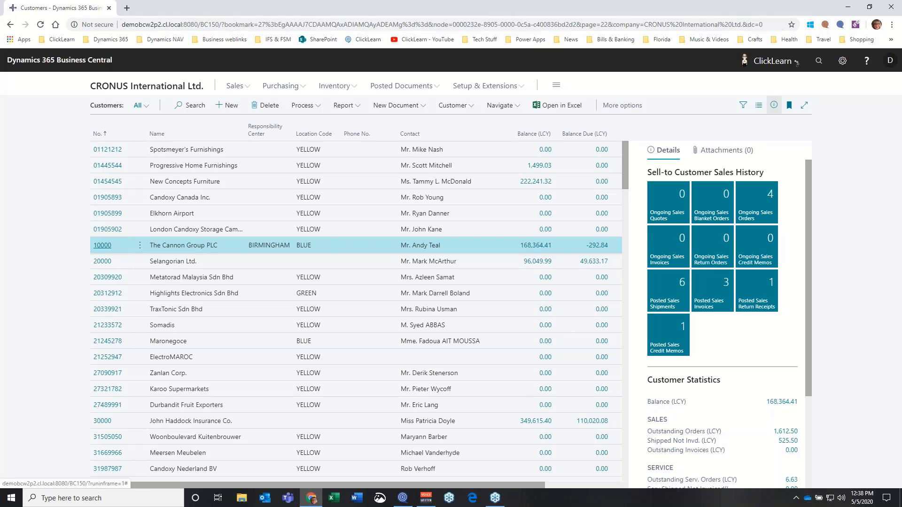
# Follow the guide through customer 10000's Name and Address fields and back, then switch to ClickLearn Studio
pyautogui.click(101, 245)
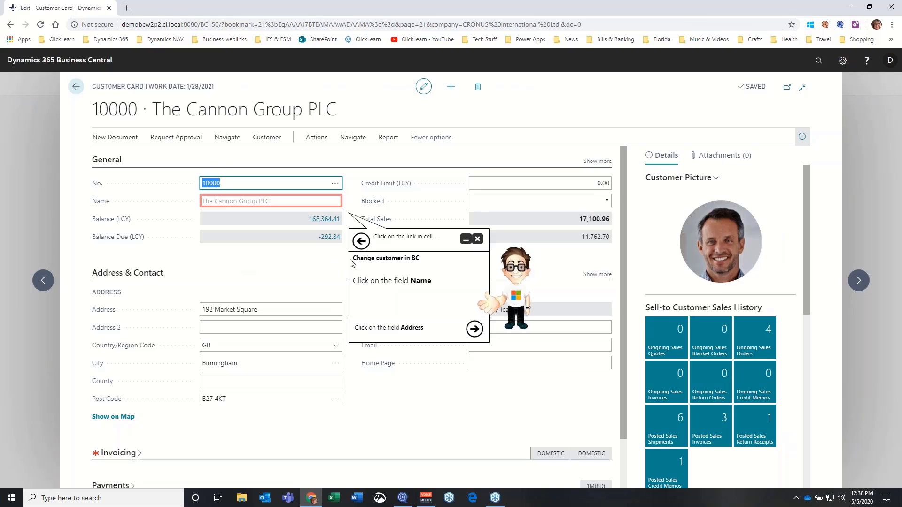
pyautogui.click(276, 202)
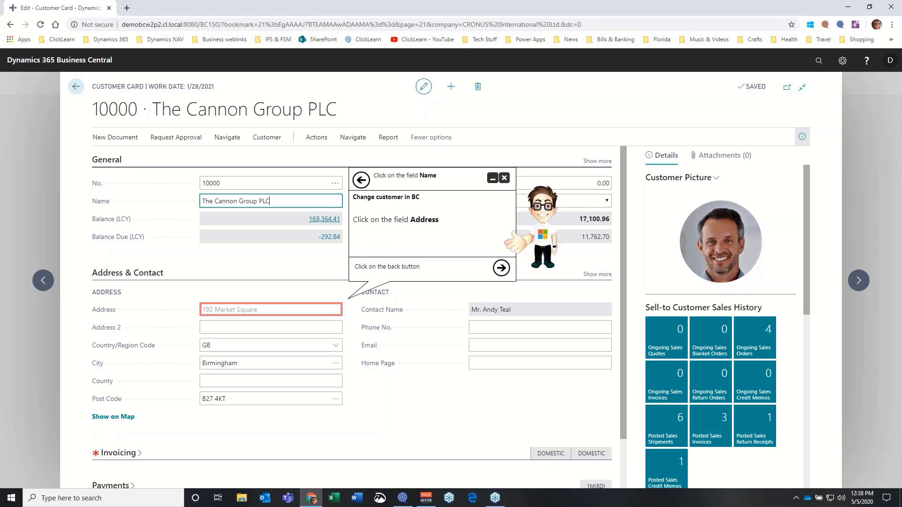
pyautogui.click(272, 313)
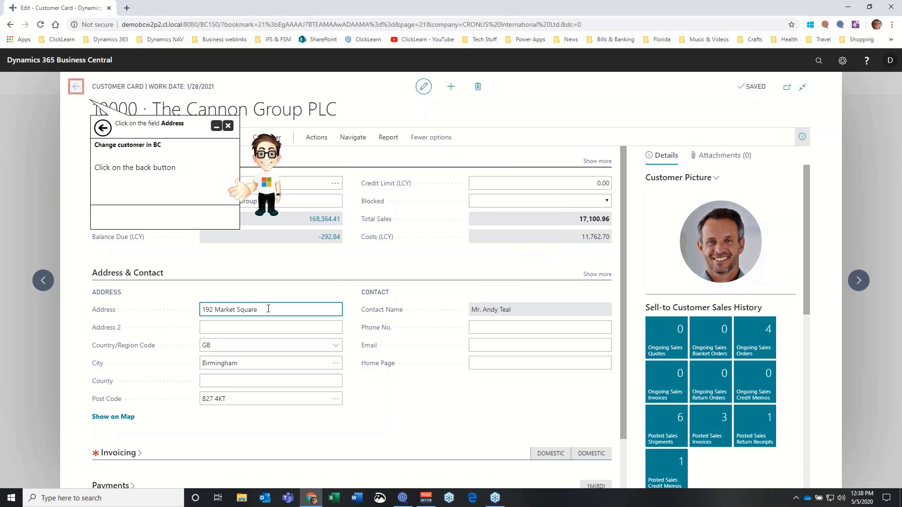
pyautogui.click(77, 88)
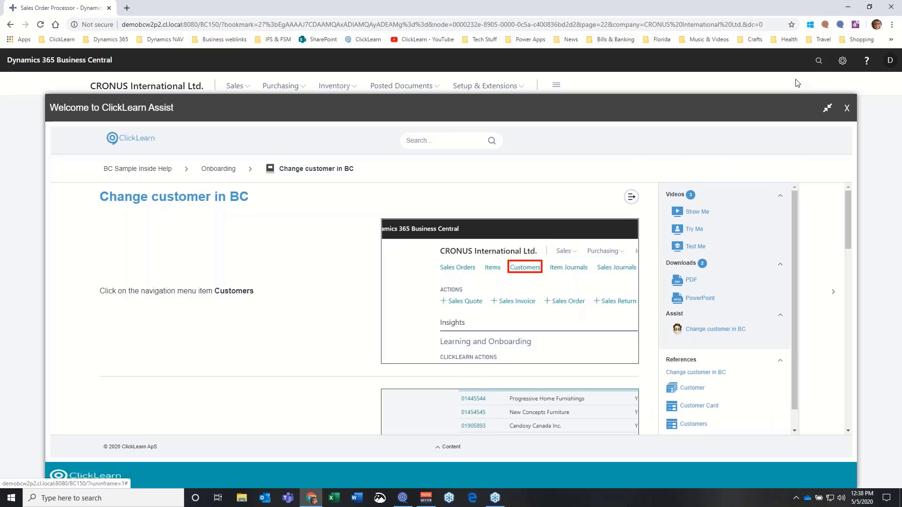
pyautogui.click(847, 110)
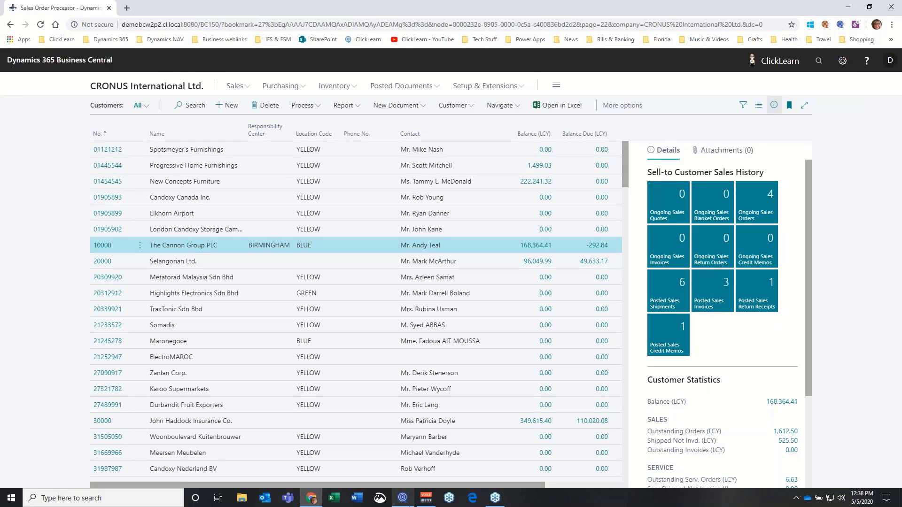
pyautogui.click(403, 498)
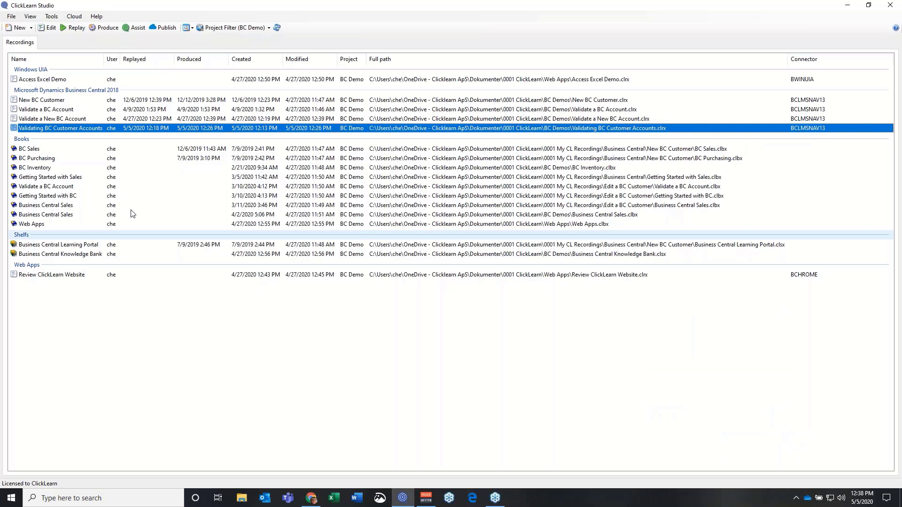
# Create a new book and save it as 'Business Central Purchasing'
pyautogui.click(32, 29)
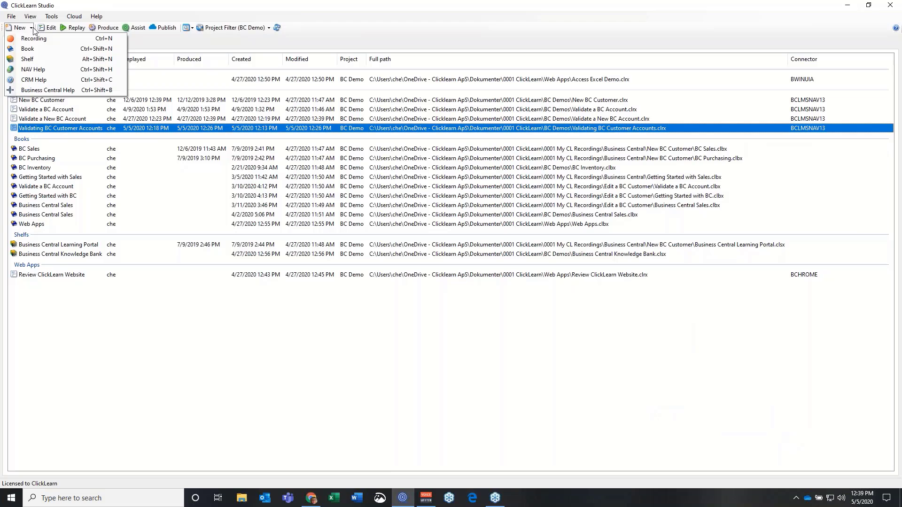
pyautogui.click(32, 49)
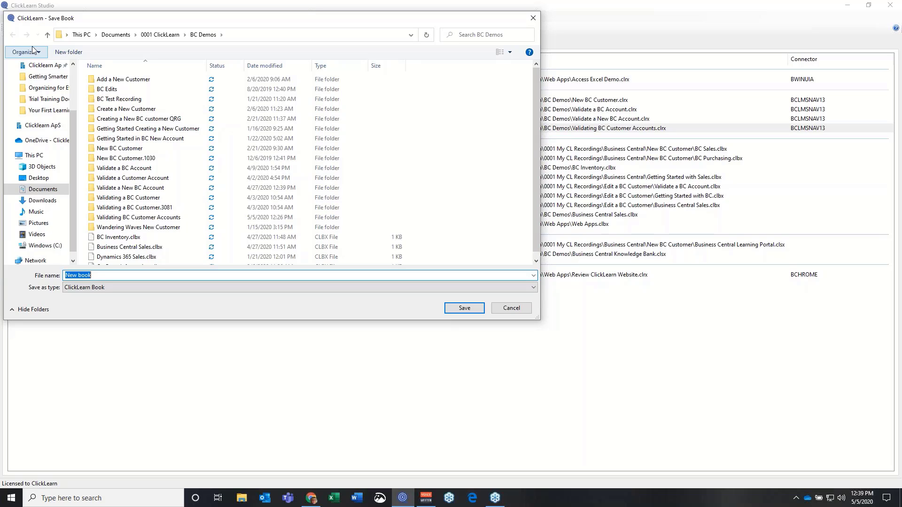
pyautogui.write('B')
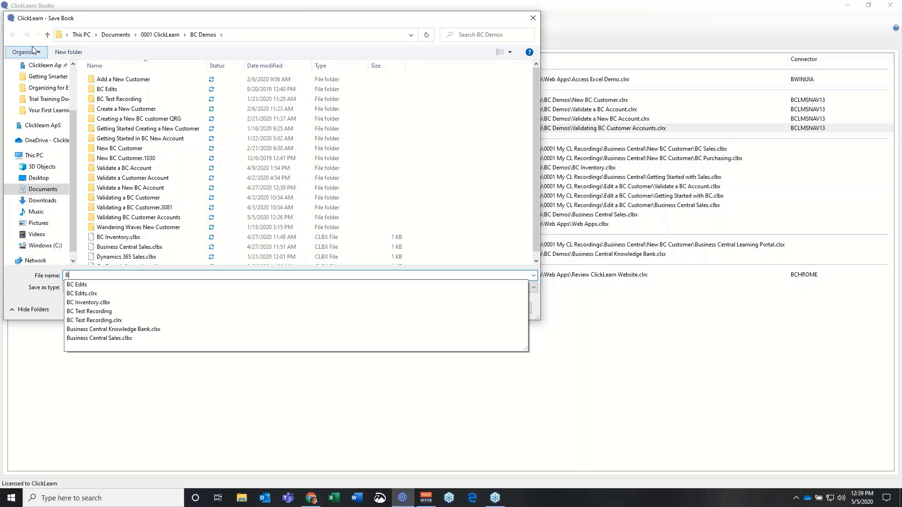
pyautogui.write('usiness Central')
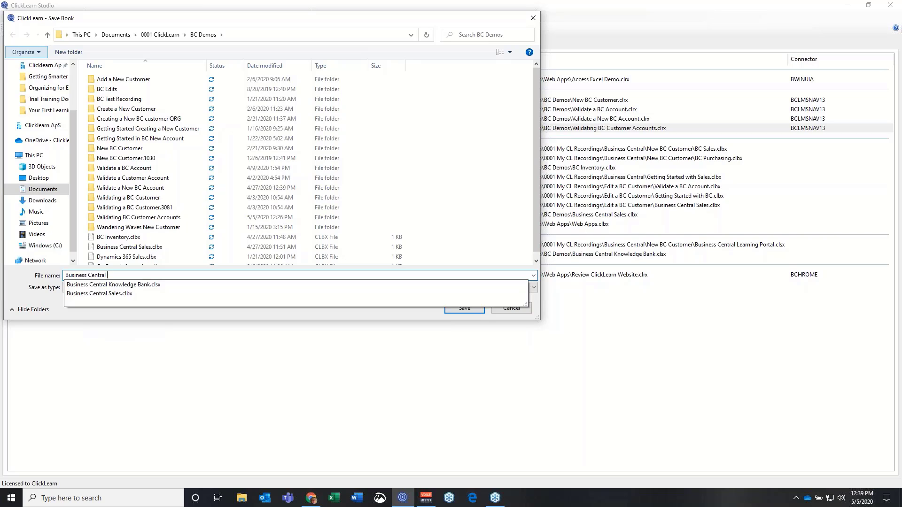
pyautogui.write(' Purchasing')
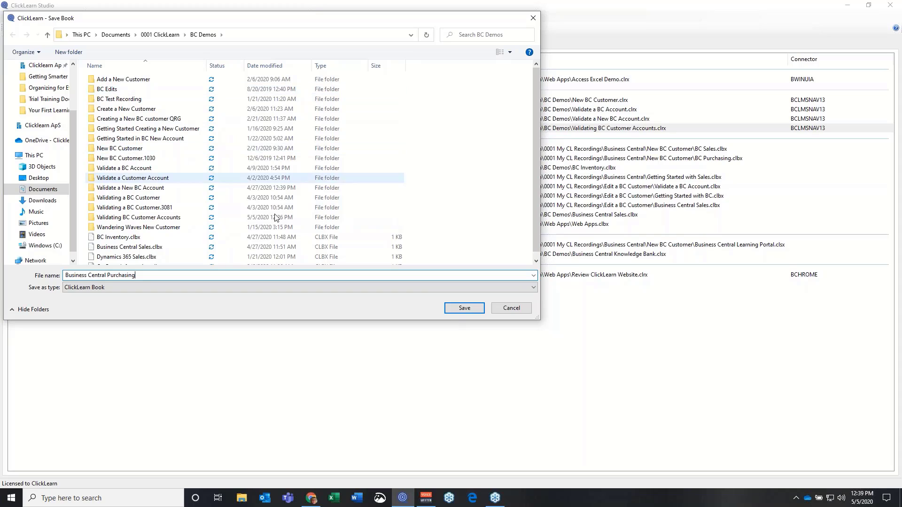
pyautogui.click(465, 308)
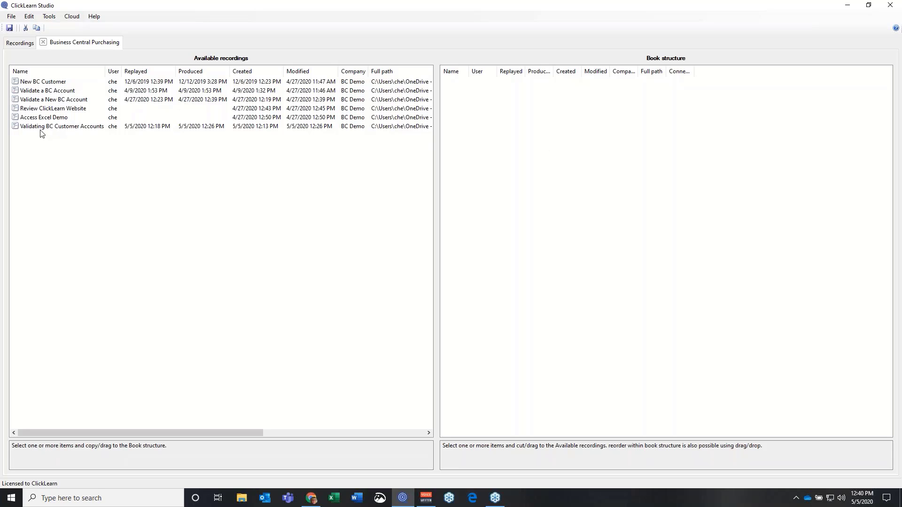
# Add Validating BC Customer Accounts, New BC Customer, then Review ClickLearn Website to the book structure
pyautogui.click(70, 132)
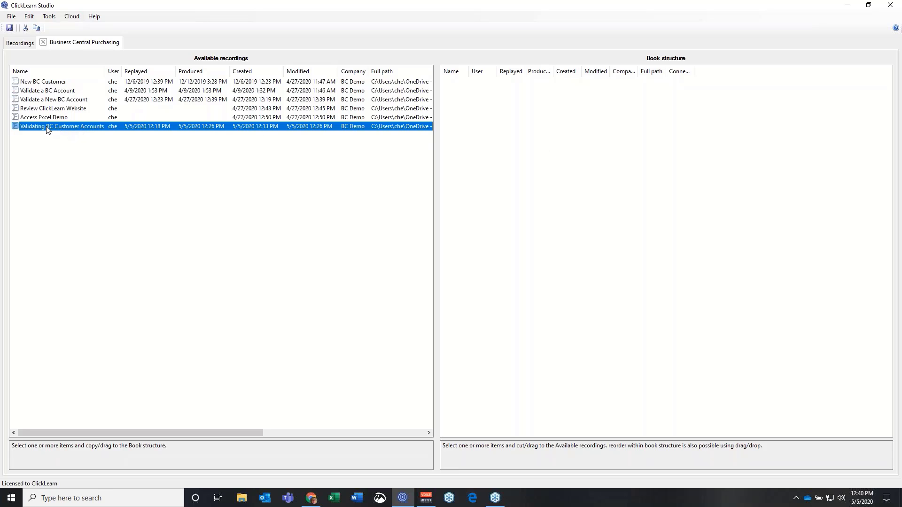
pyautogui.moveTo(44, 129); pyautogui.dragTo(490, 132)
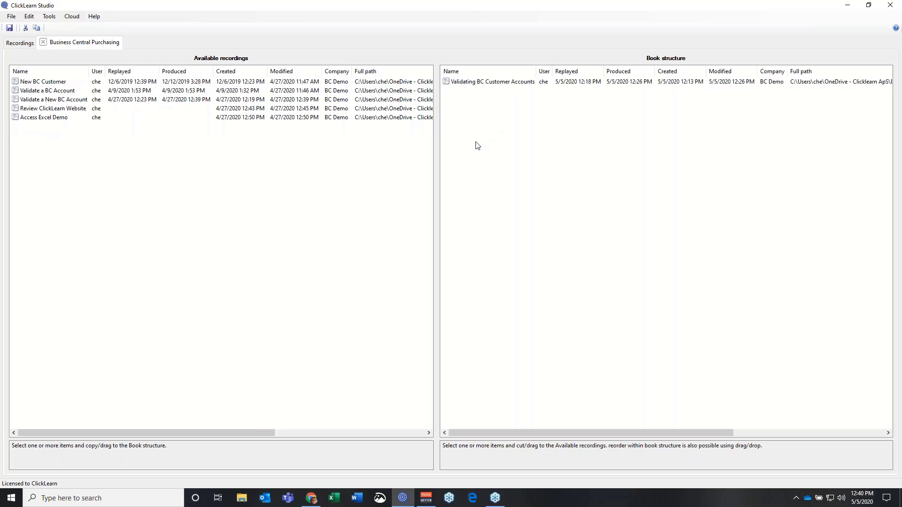
pyautogui.click(59, 111)
pyautogui.moveTo(59, 111); pyautogui.dragTo(489, 117)
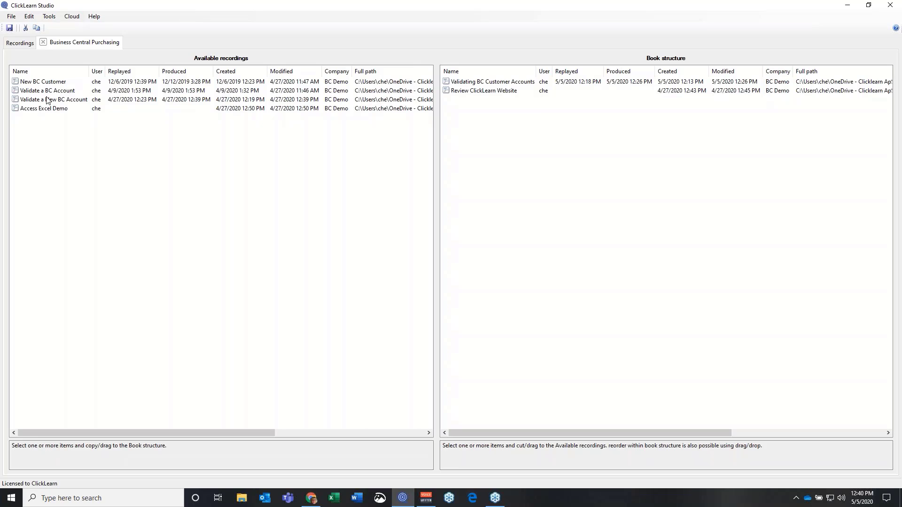
pyautogui.moveTo(69, 85); pyautogui.dragTo(472, 131)
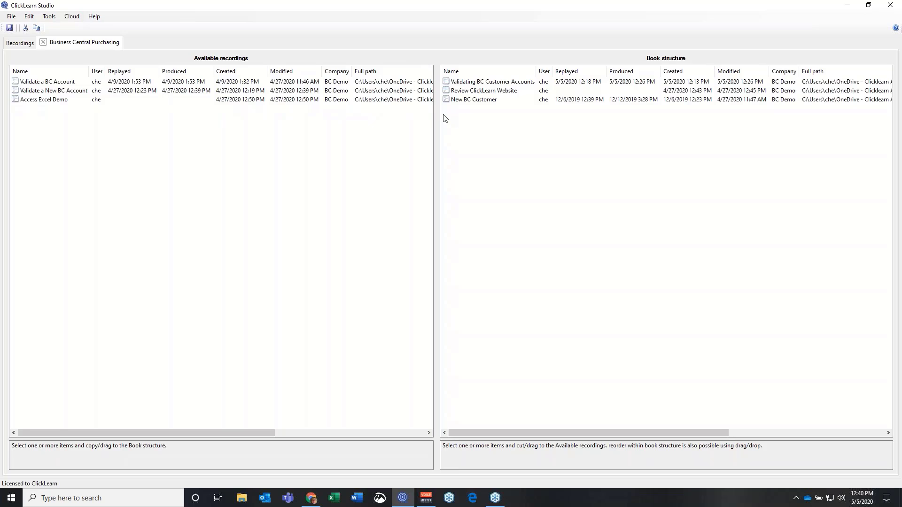
pyautogui.moveTo(463, 90); pyautogui.dragTo(465, 108)
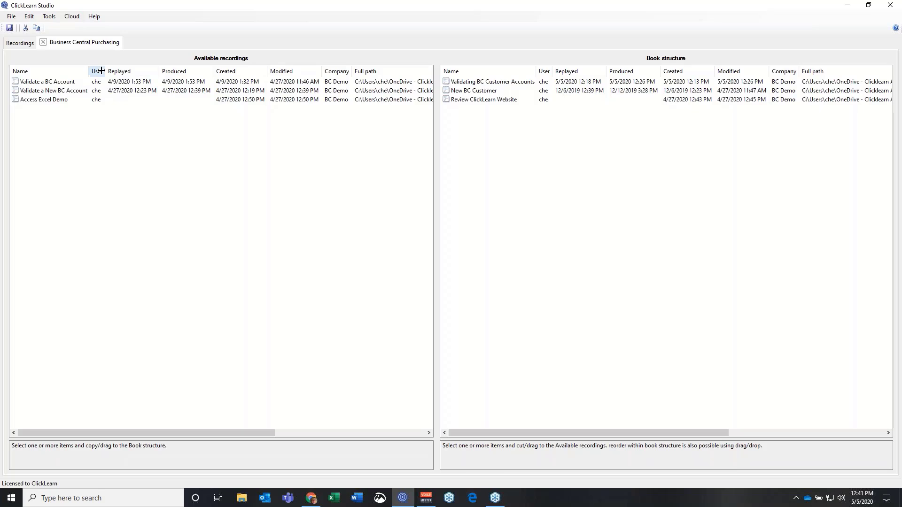
# Save and close the Business Central Purchasing book, then open the Business Central Knowledge Bank shelf
pyautogui.click(43, 41)
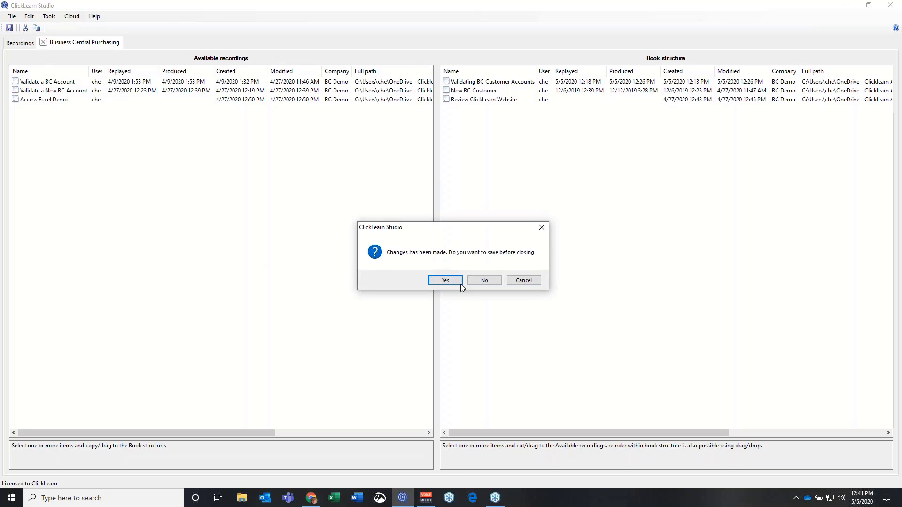
pyautogui.click(447, 280)
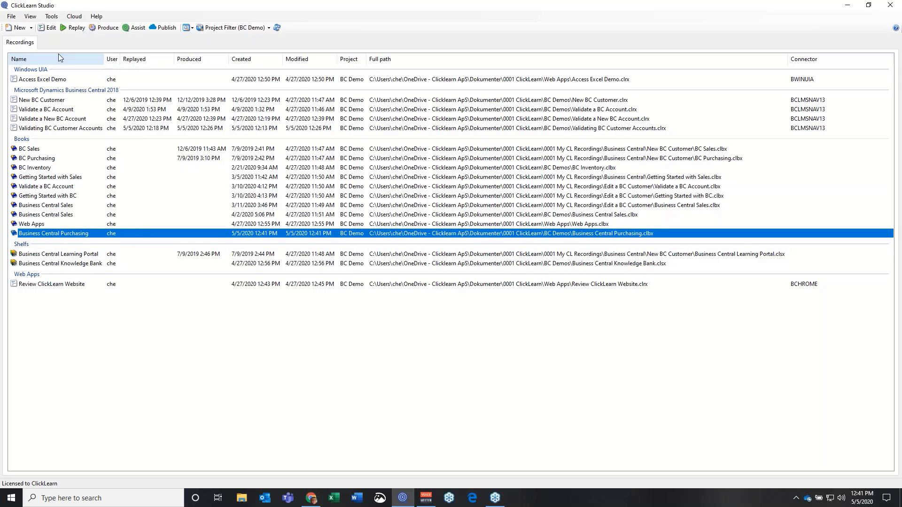
pyautogui.click(31, 29)
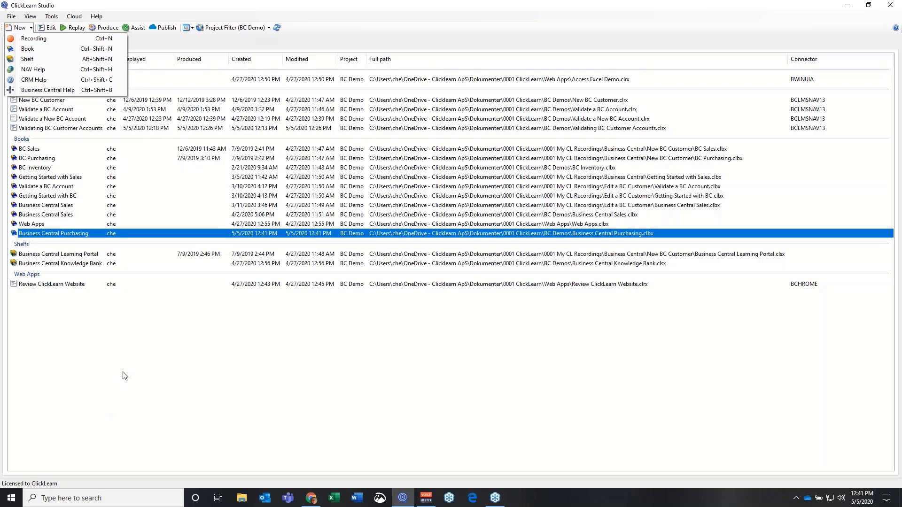
pyautogui.click(80, 279)
pyautogui.doubleClick(69, 265)
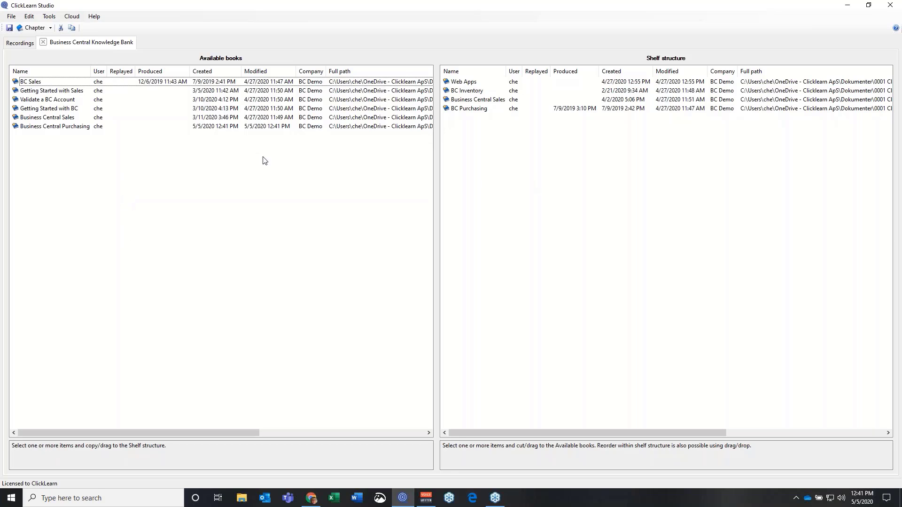
# Rearrange the Knowledge Bank shelf, leaving Business Central Purchasing off and moving BC Inventory to the end
pyautogui.click(64, 131)
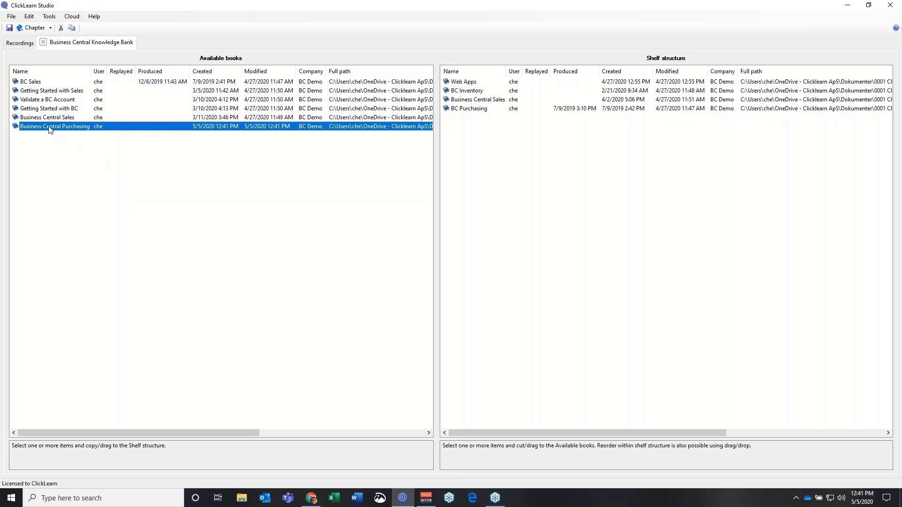
pyautogui.moveTo(49, 127); pyautogui.dragTo(470, 151)
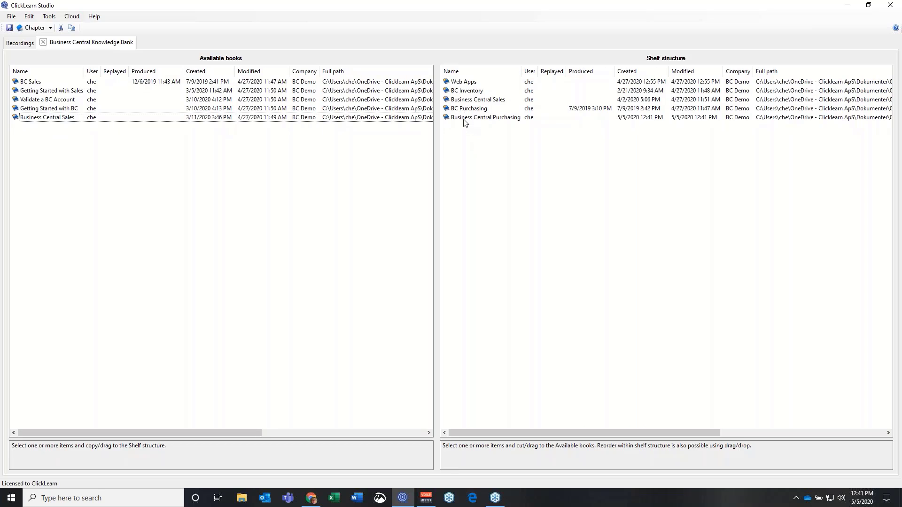
pyautogui.moveTo(464, 122); pyautogui.dragTo(157, 167)
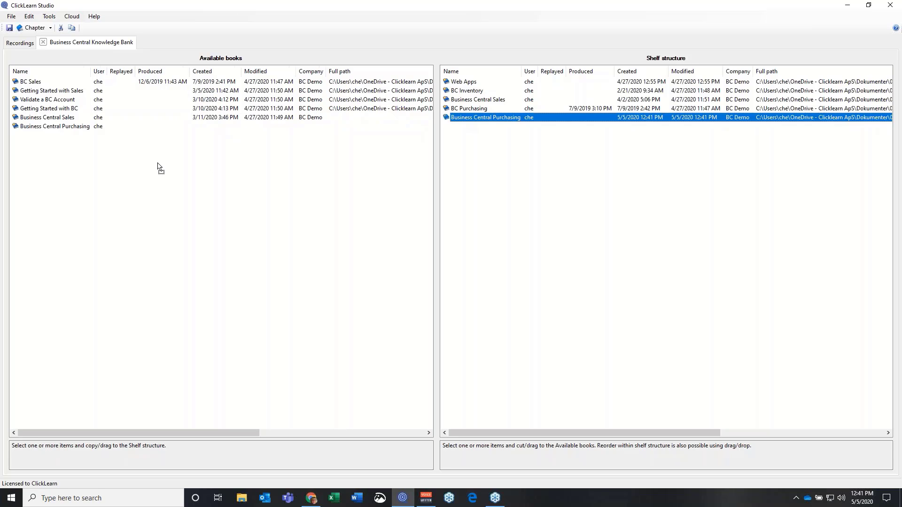
pyautogui.moveTo(467, 90); pyautogui.dragTo(480, 132)
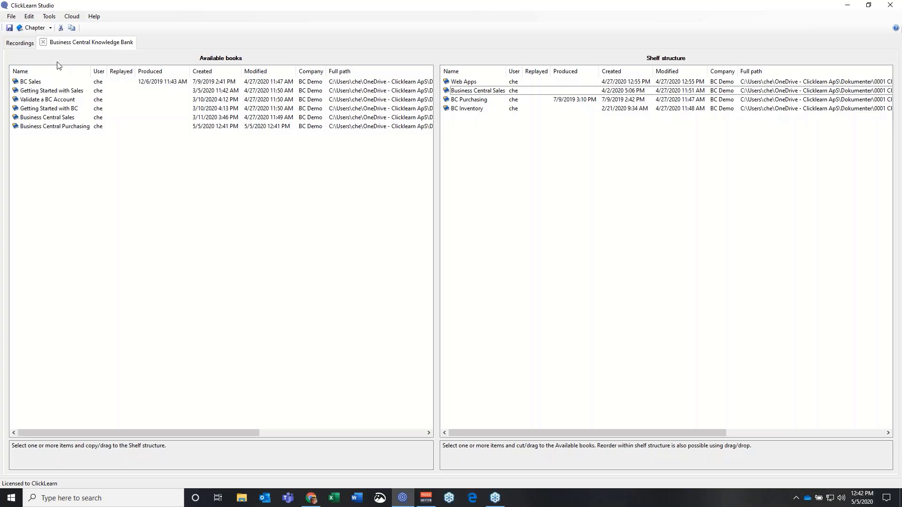
# Save and close the shelf, then switch to Business Central in the browser
pyautogui.click(43, 43)
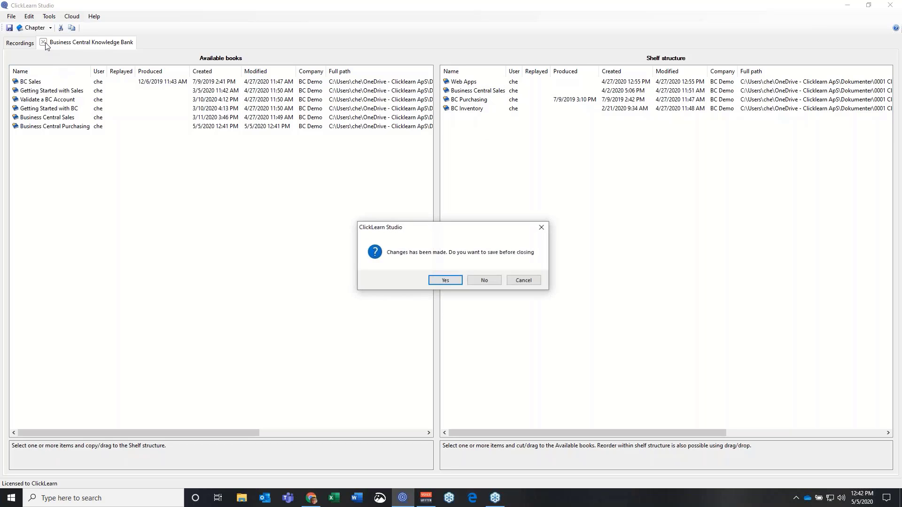
pyautogui.click(436, 281)
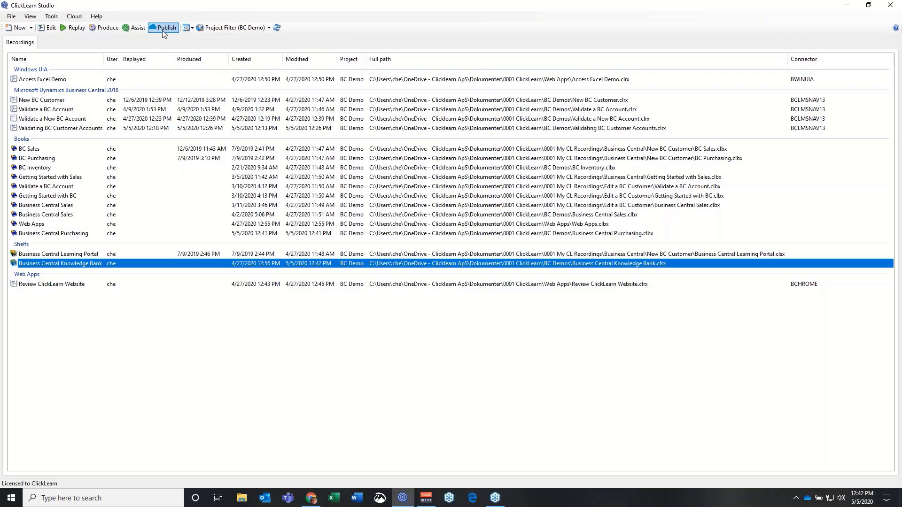
pyautogui.click(312, 499)
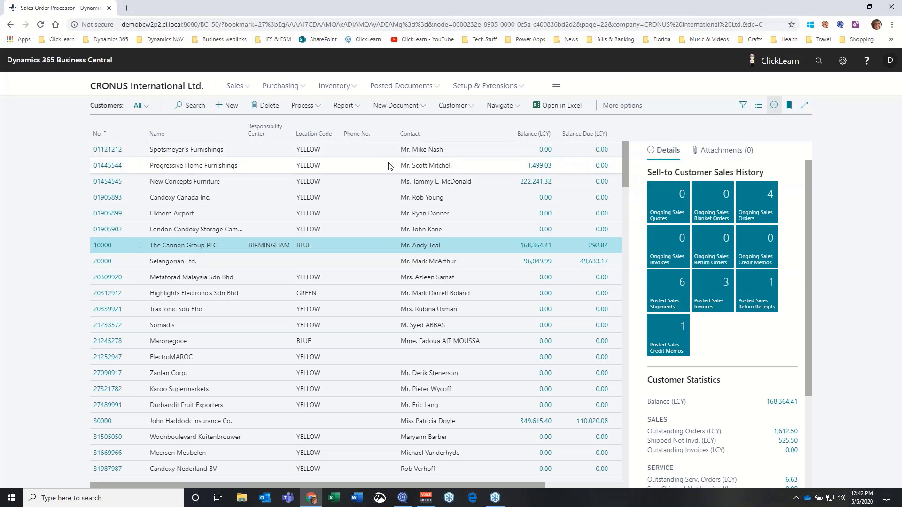
# Return to the CRONUS home page, launch Assist and open the Inside Help Overview topic from Content
pyautogui.click(111, 88)
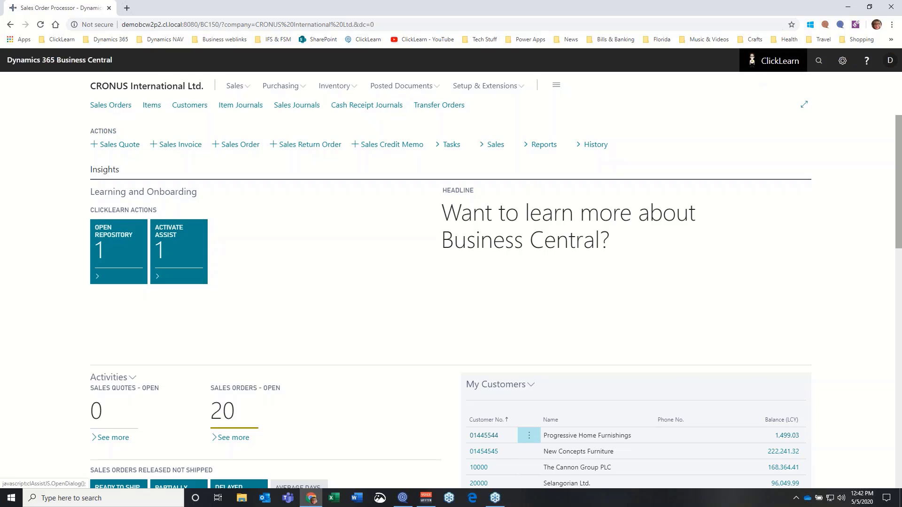
pyautogui.click(774, 60)
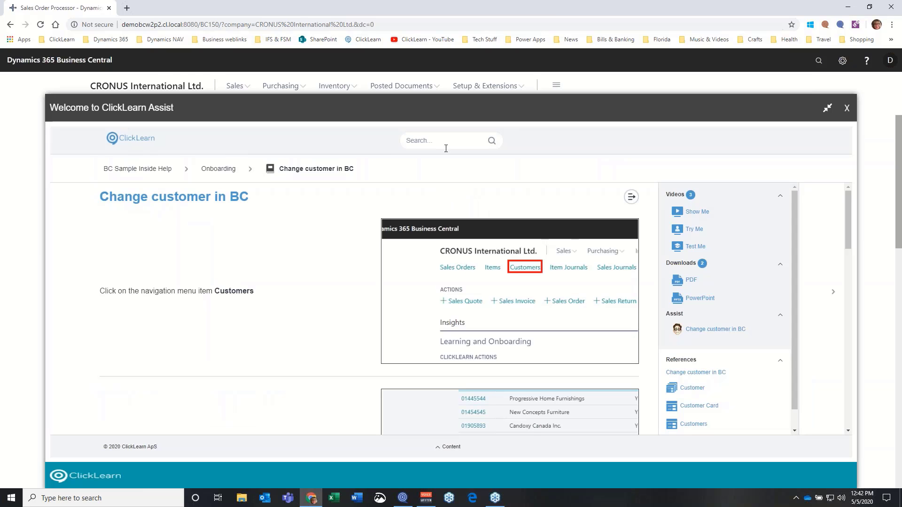
pyautogui.click(442, 139)
pyautogui.click(451, 450)
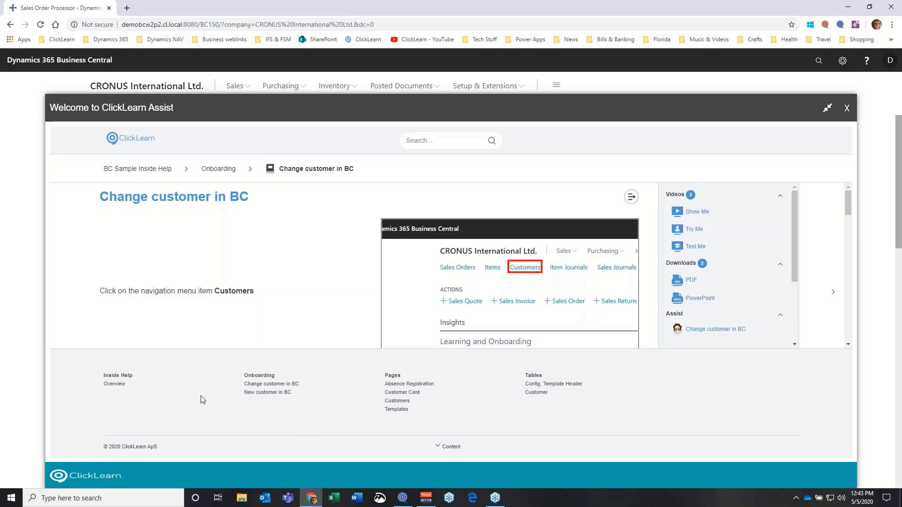
pyautogui.click(123, 388)
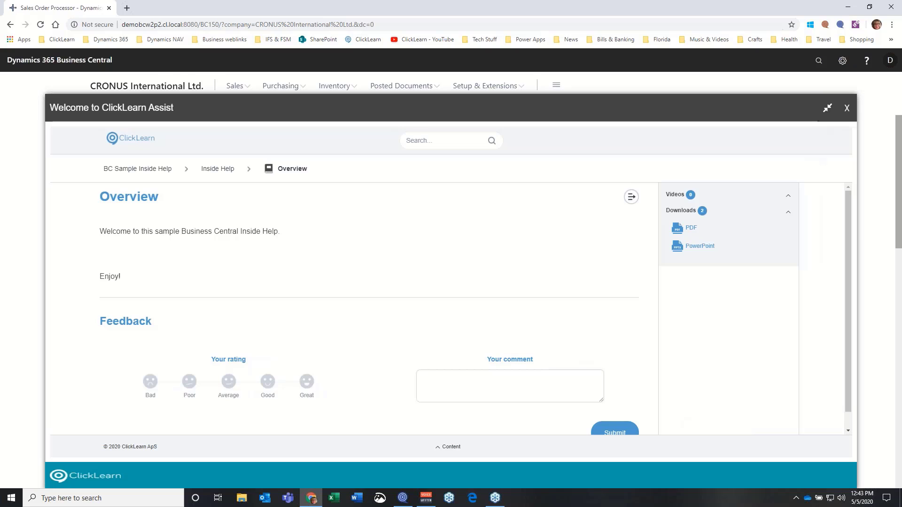
# Go back to the BC Sample Inside Help start page, close Assist, and open a new Chrome tab
pyautogui.click(161, 171)
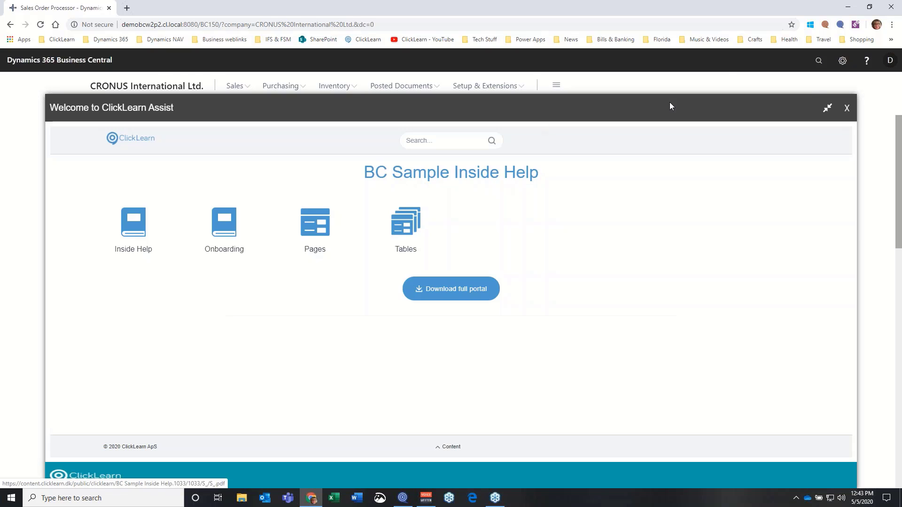
pyautogui.click(847, 108)
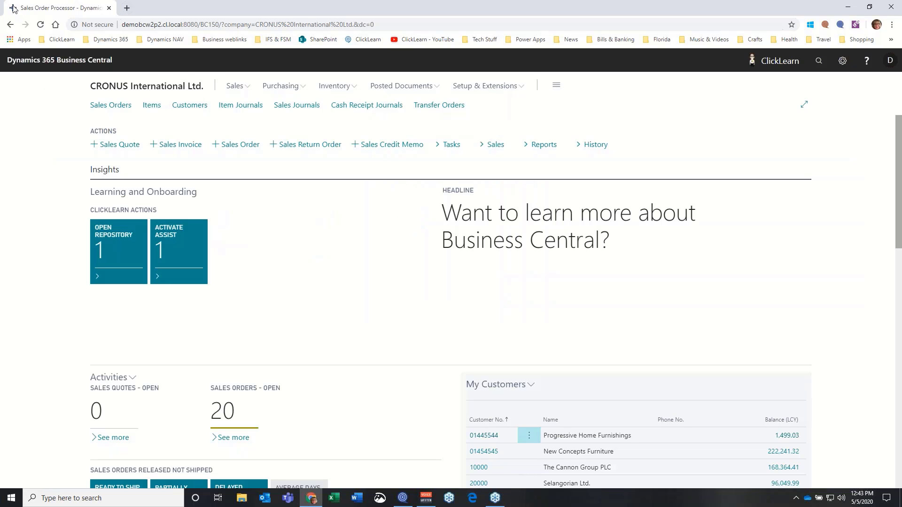
pyautogui.click(127, 8)
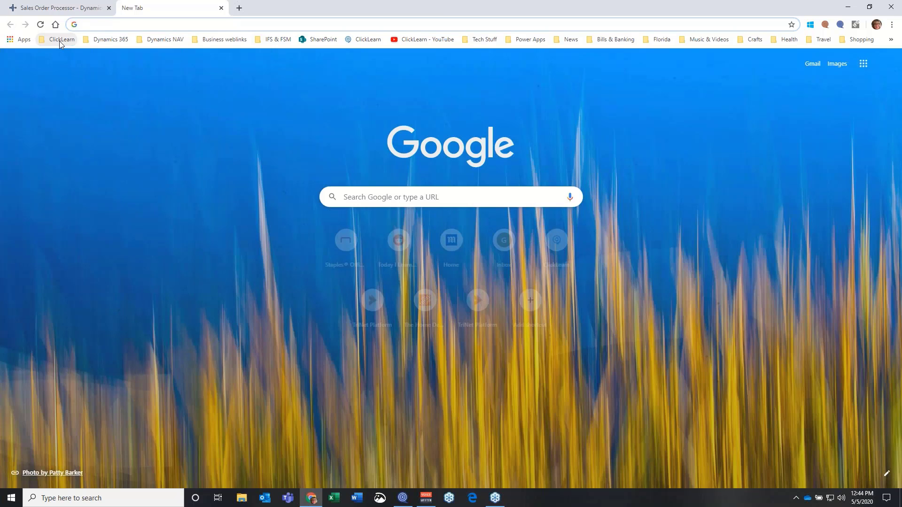
# Sign in to ClickLearn Portal from its bookmark with the account e-mail and Office 365
pyautogui.click(59, 41)
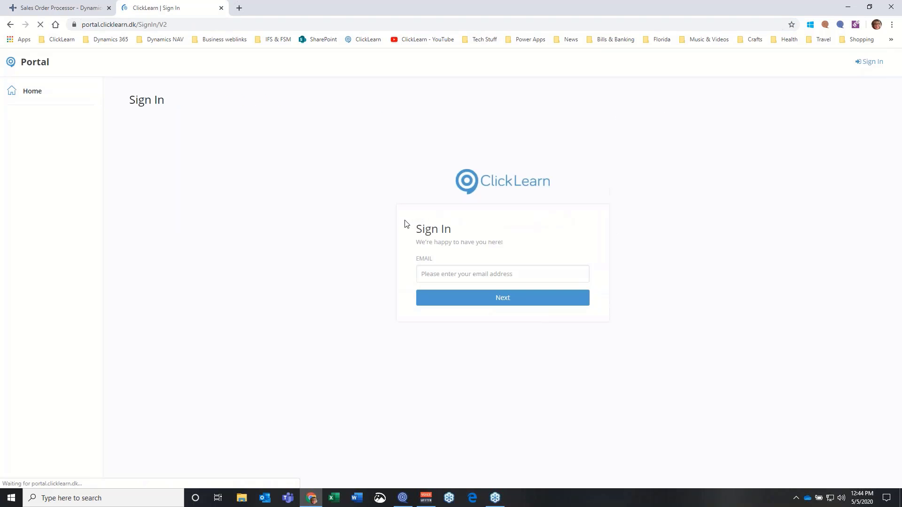
pyautogui.click(433, 274)
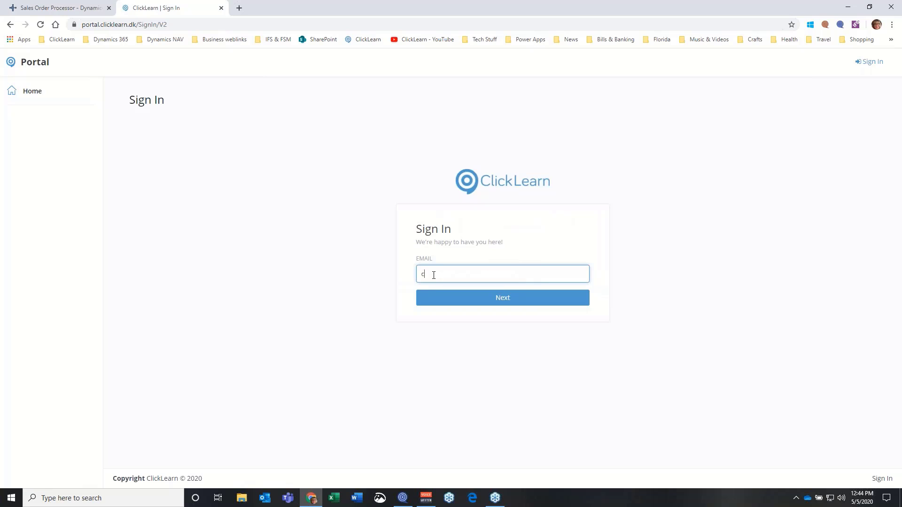
pyautogui.click(486, 300)
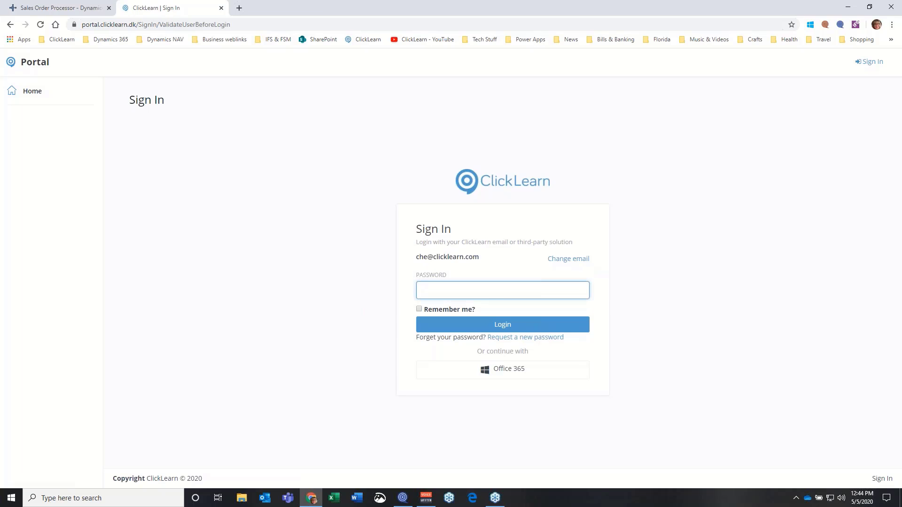
pyautogui.click(500, 369)
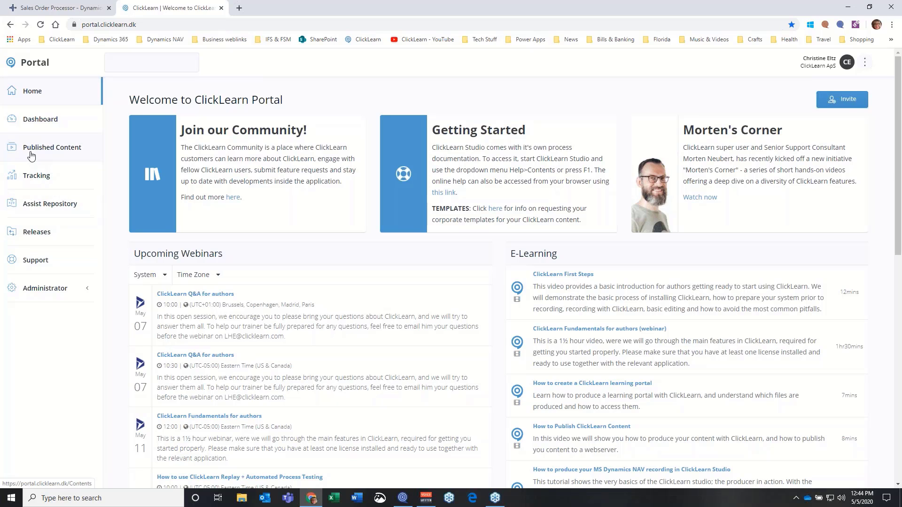
# View the BC Learning Portal entry from the Published Content list
pyautogui.click(70, 155)
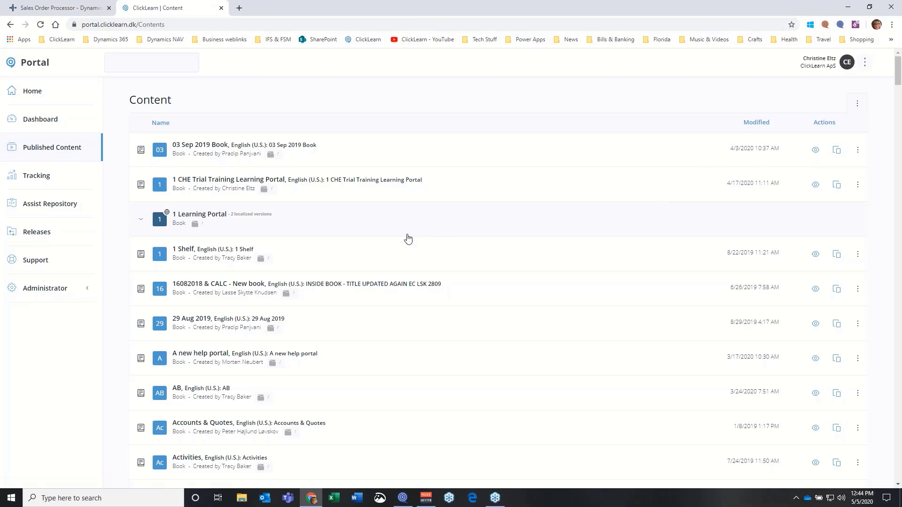
pyautogui.scroll(-4, 332, 277)
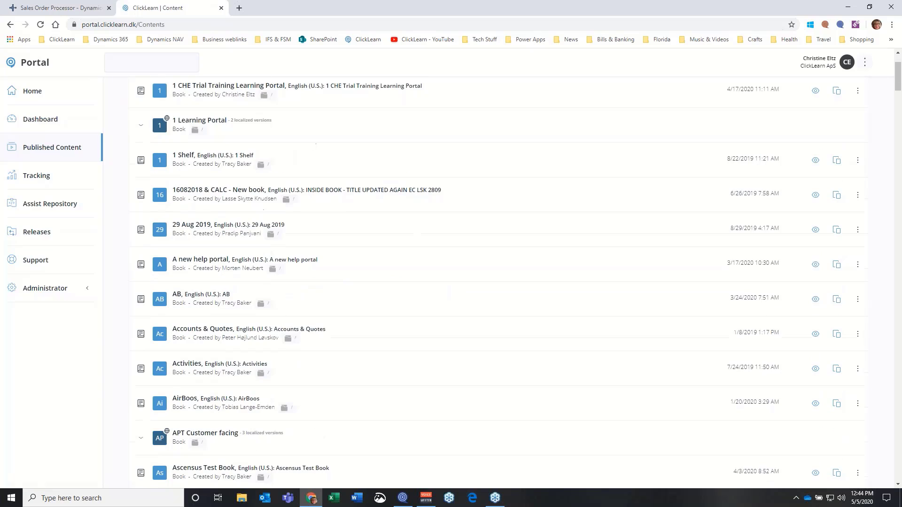
pyautogui.scroll(-9, 498, 282)
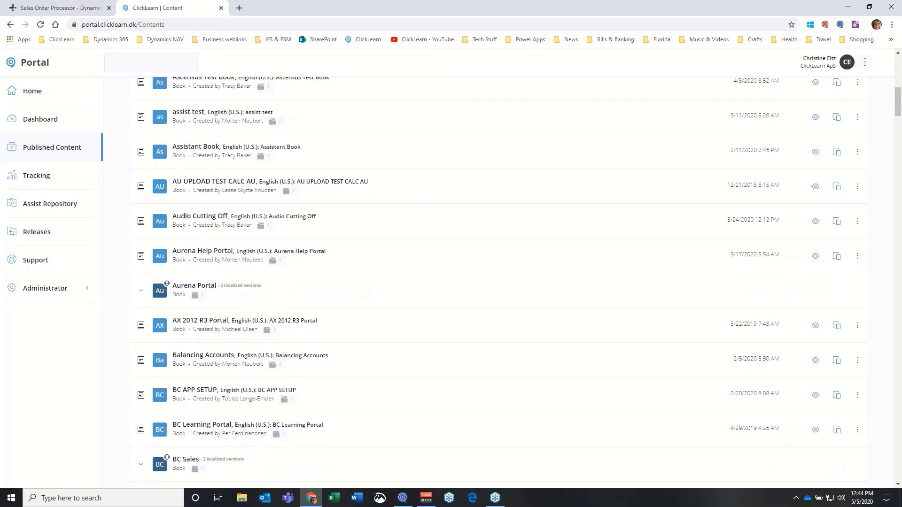
pyautogui.scroll(-2, 564, 271)
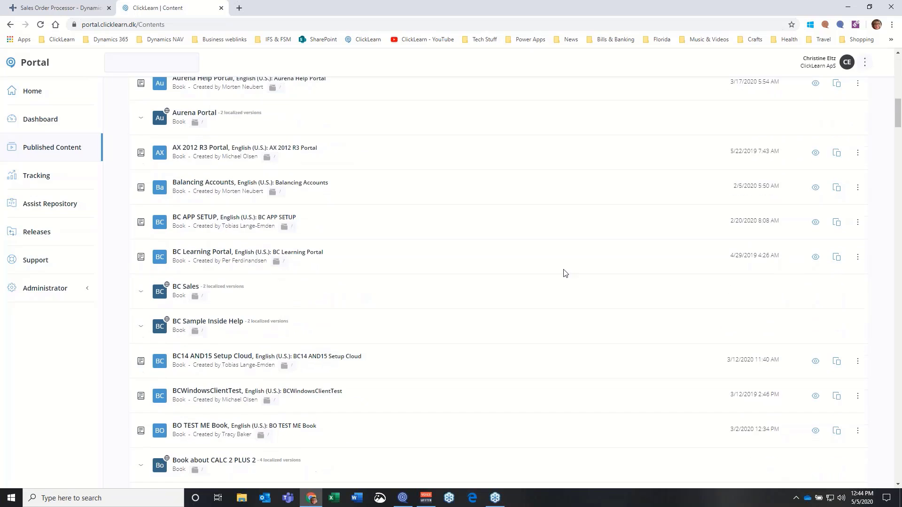
pyautogui.click(820, 259)
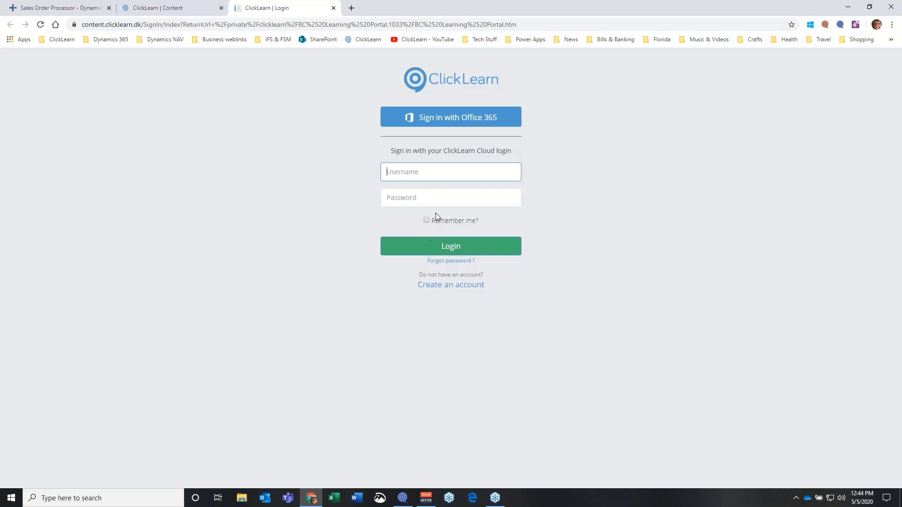
# Sign in with Office 365, browse the SALES section, then close the BC Learning Portal tab
pyautogui.click(450, 117)
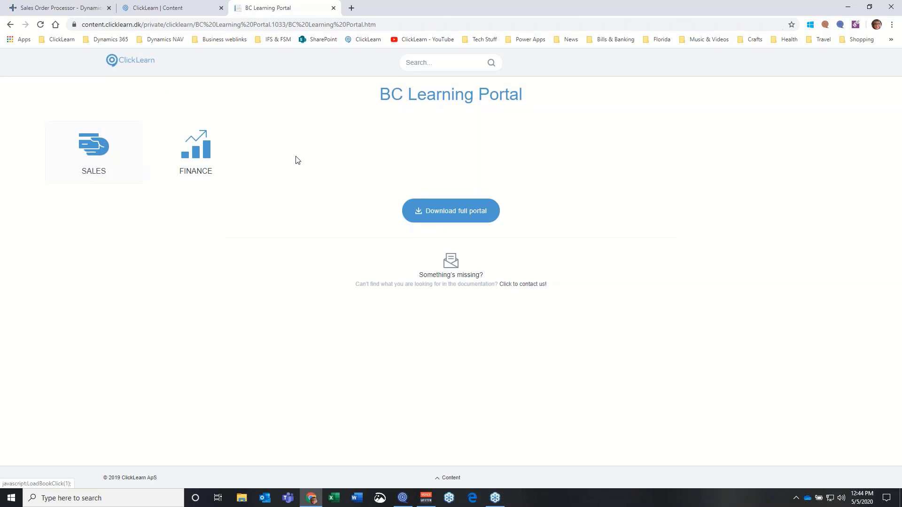
pyautogui.click(94, 153)
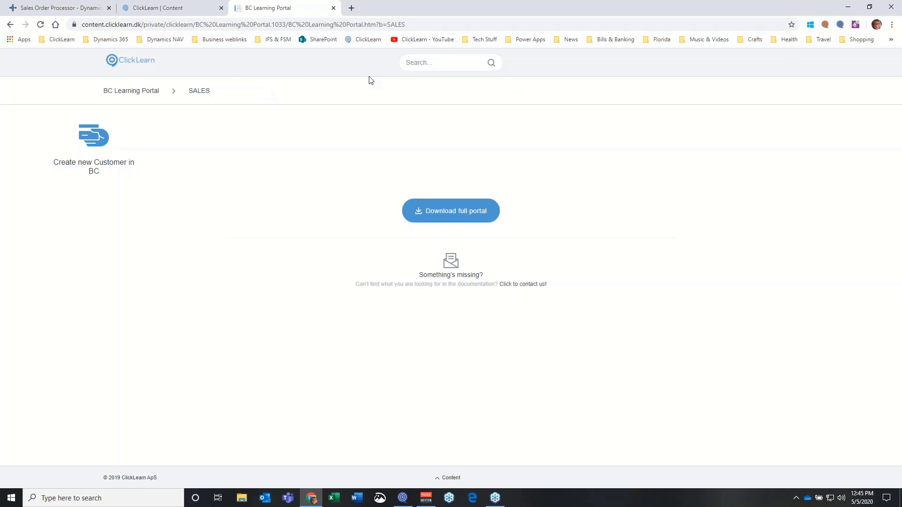
pyautogui.click(334, 9)
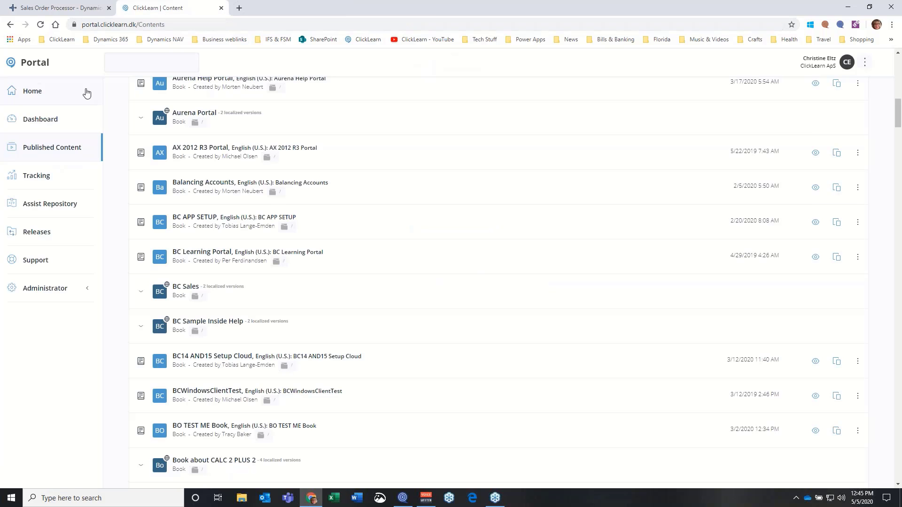
# Open the Dashboard and zoom the users map in twice, framing the USA and Europe
pyautogui.click(47, 120)
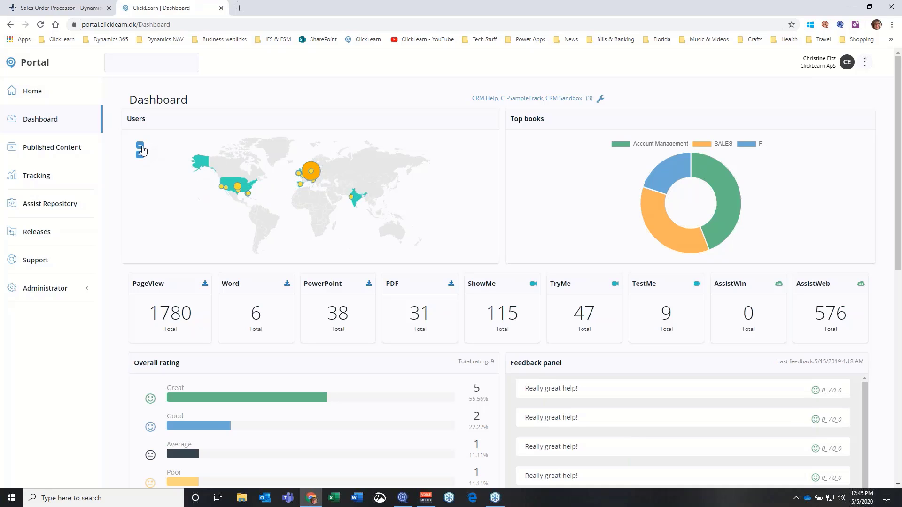
pyautogui.click(140, 145)
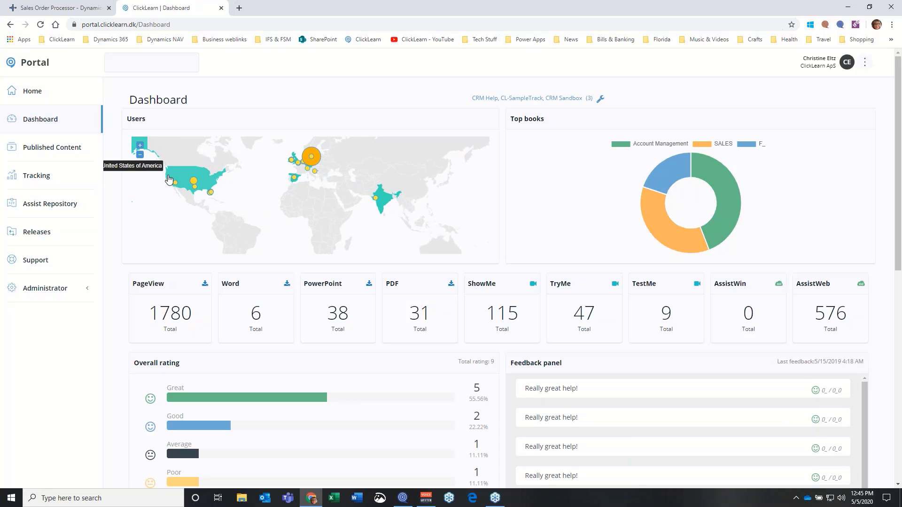
pyautogui.moveTo(177, 181); pyautogui.dragTo(272, 196)
pyautogui.click(140, 146)
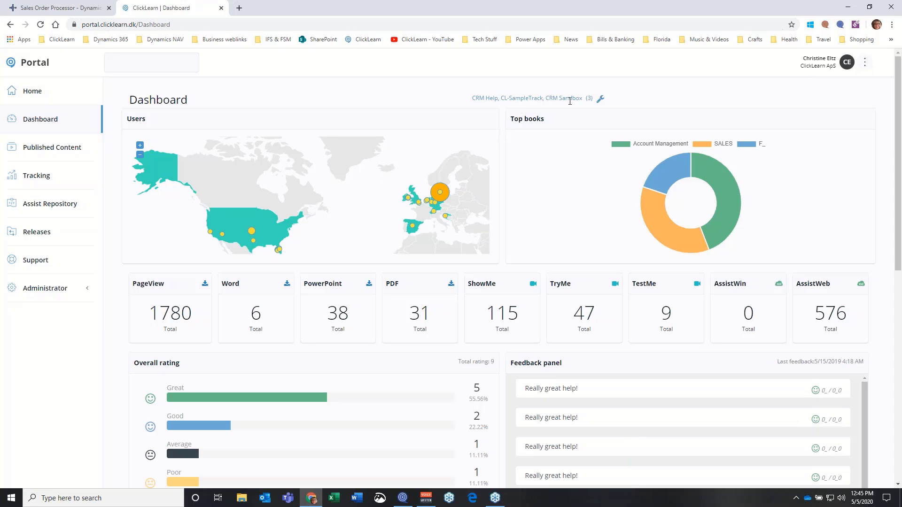
pyautogui.click(601, 99)
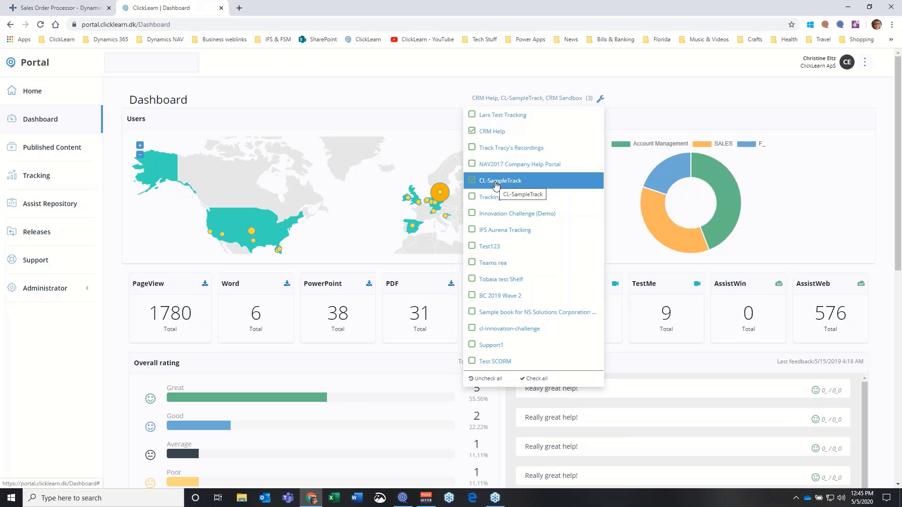
pyautogui.scroll(-10, 513, 270)
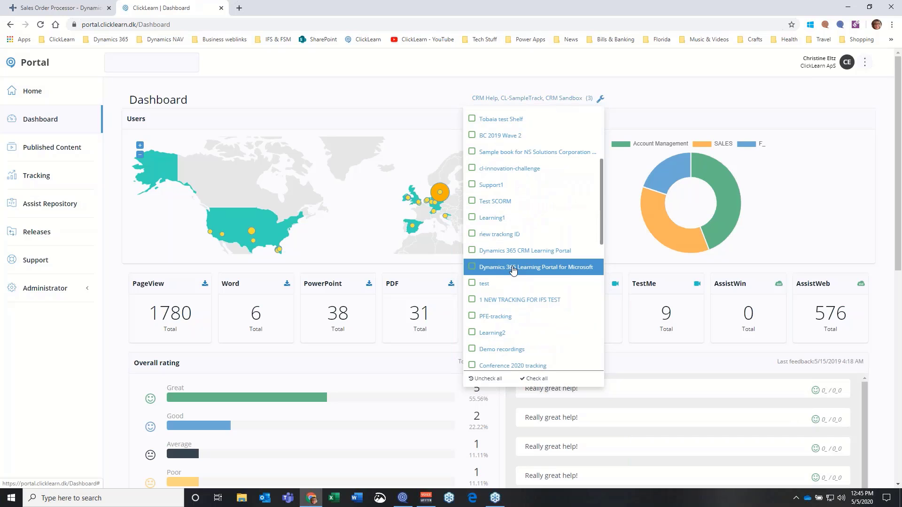
pyautogui.scroll(10, 513, 270)
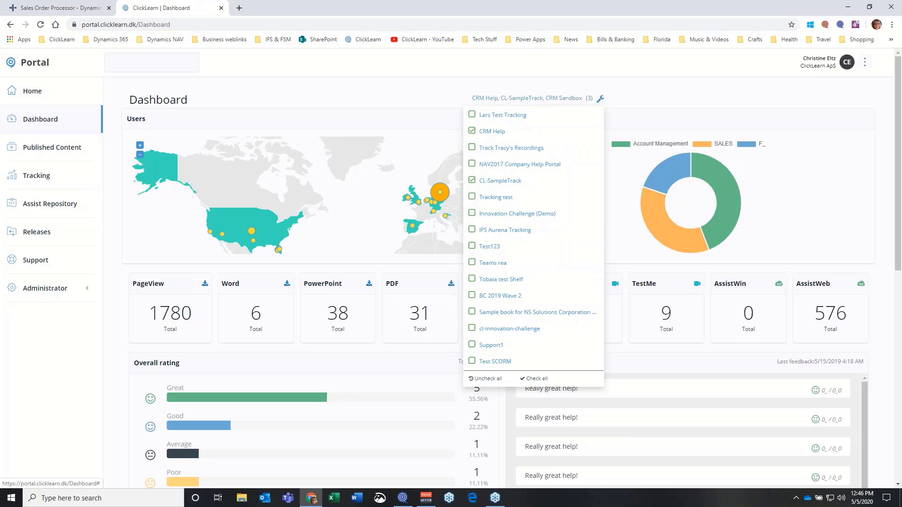
pyautogui.click(316, 89)
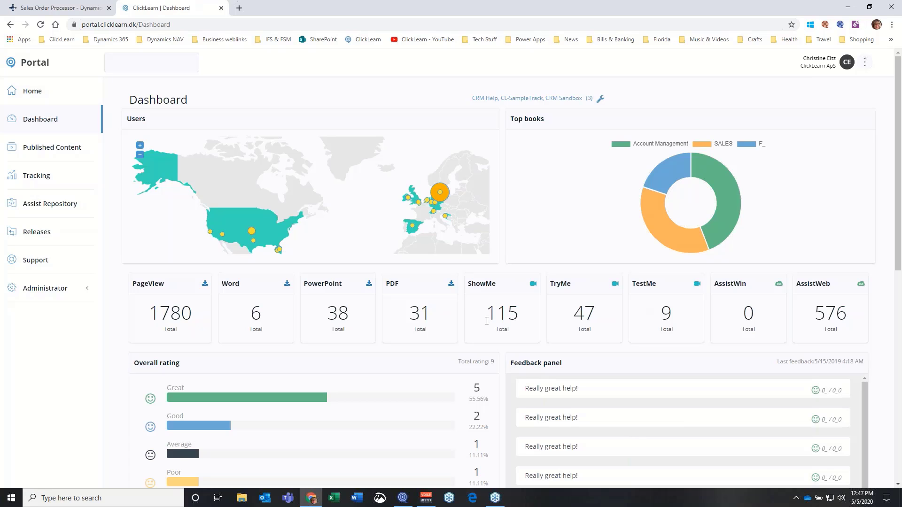
# Review the Overall rating and Feedback panel, then close the ClickLearn Dashboard tab
pyautogui.scroll(-3, 470, 320)
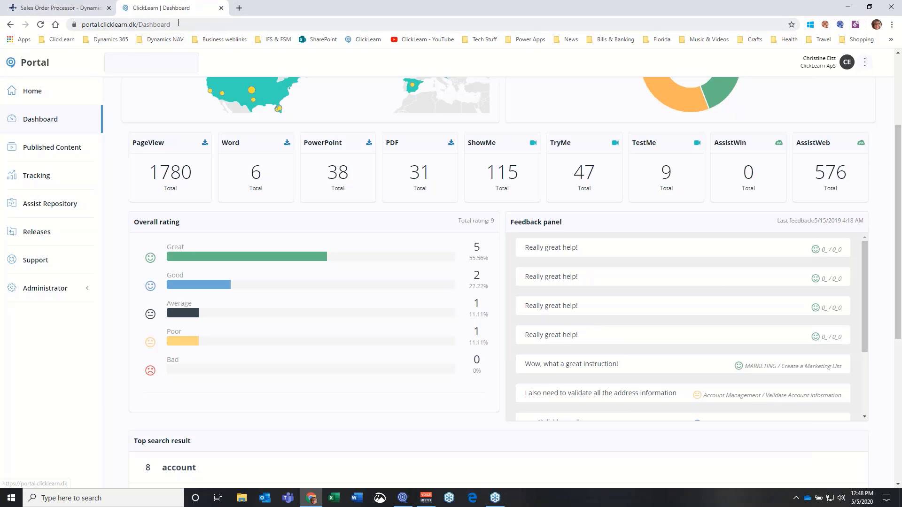
pyautogui.click(222, 8)
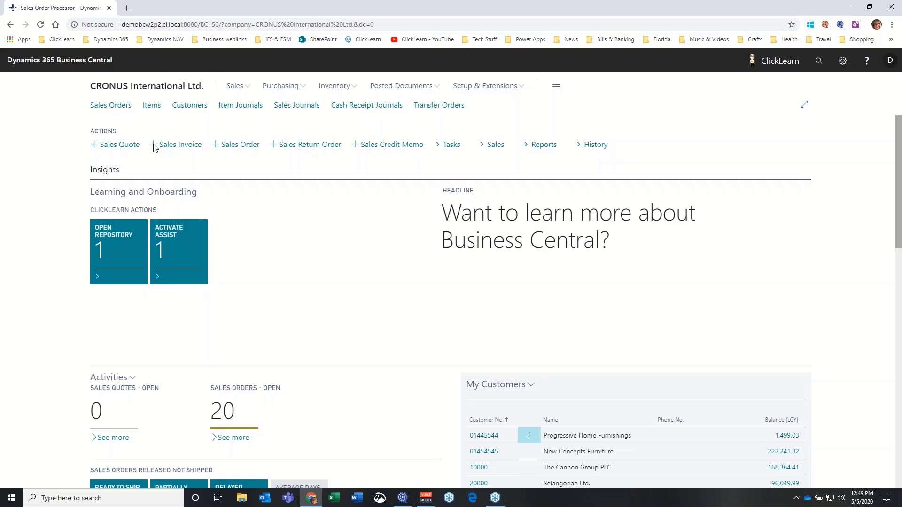
# Load clicklearn.com in the Business Central tab using the ClickLearn bookmark
pyautogui.click(373, 41)
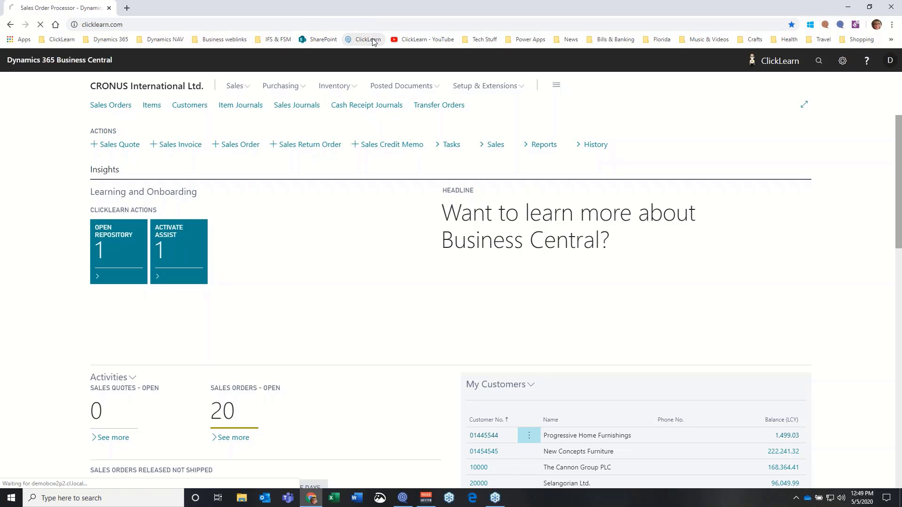